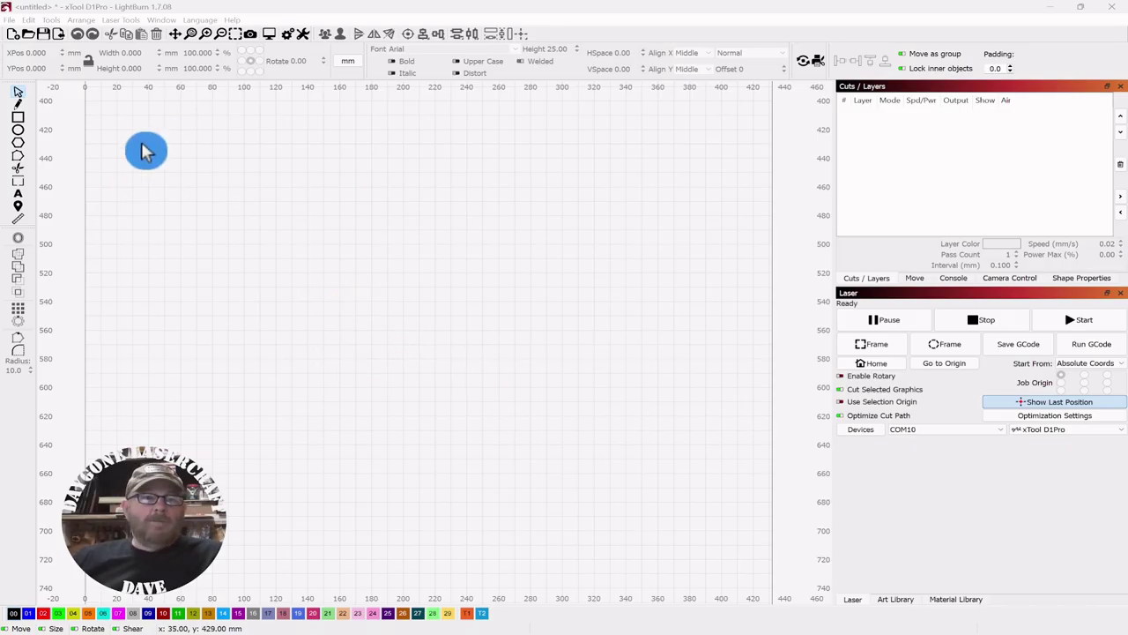
Open the Tools menu to get to the Create Bar Code option.
click(53, 21)
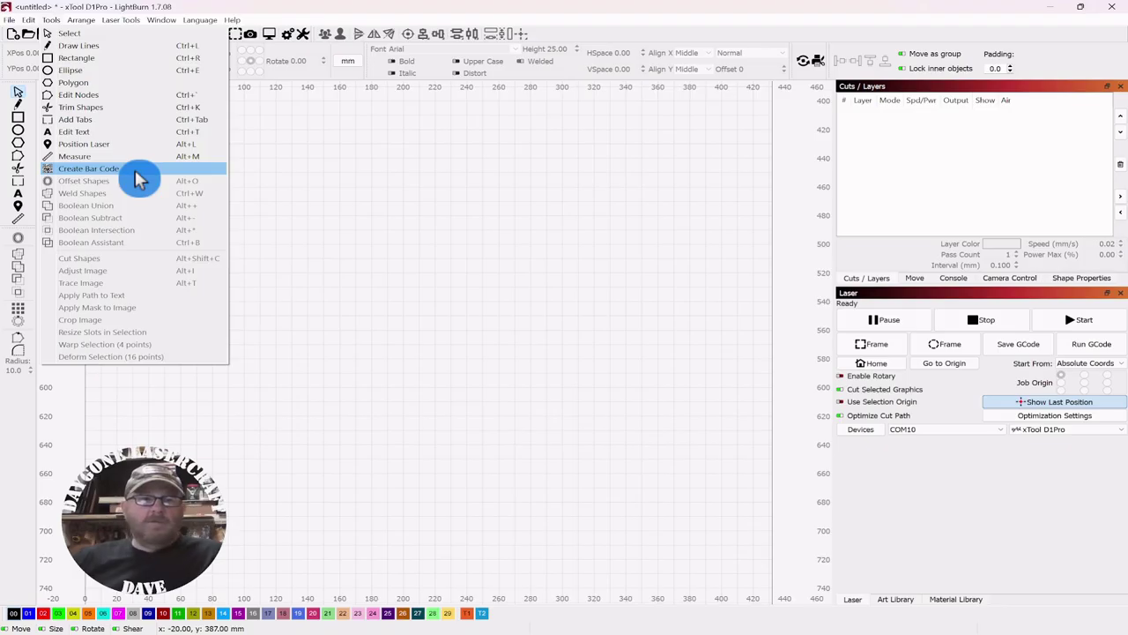
Drag out a new bar code on the canvas and move its settings window aside.
click(105, 169)
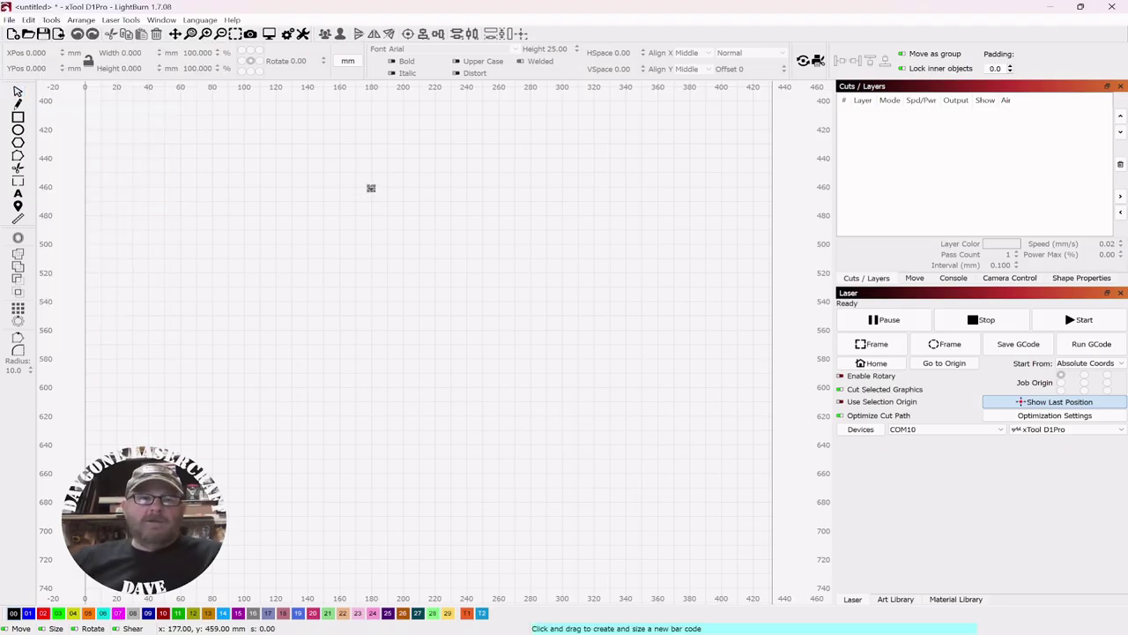
drag(334, 172, 454, 236)
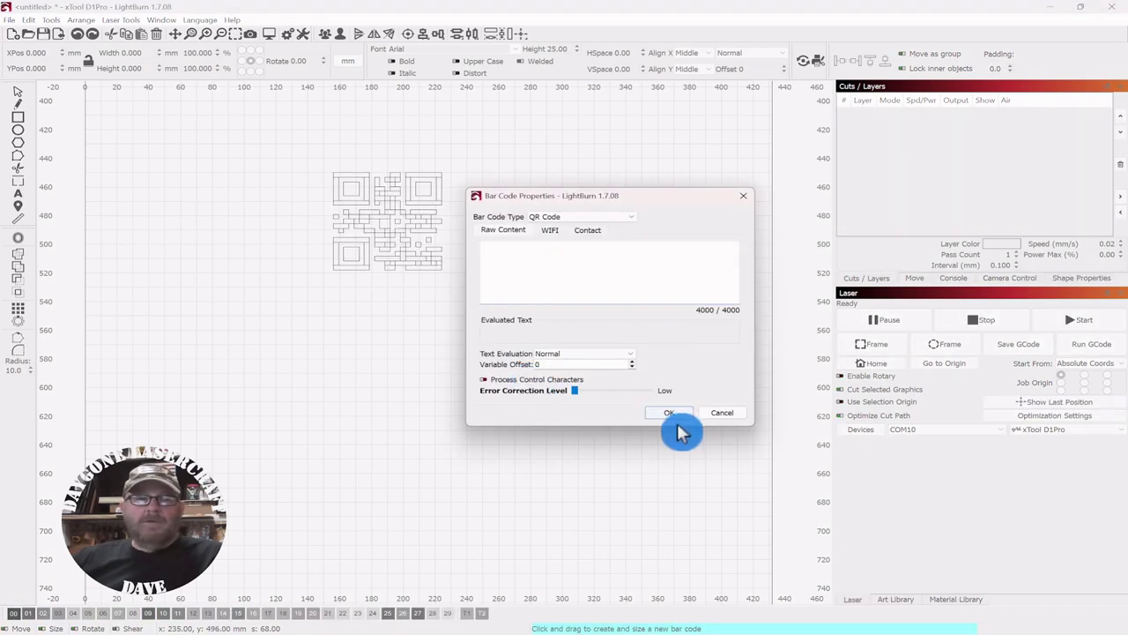
drag(635, 199, 701, 172)
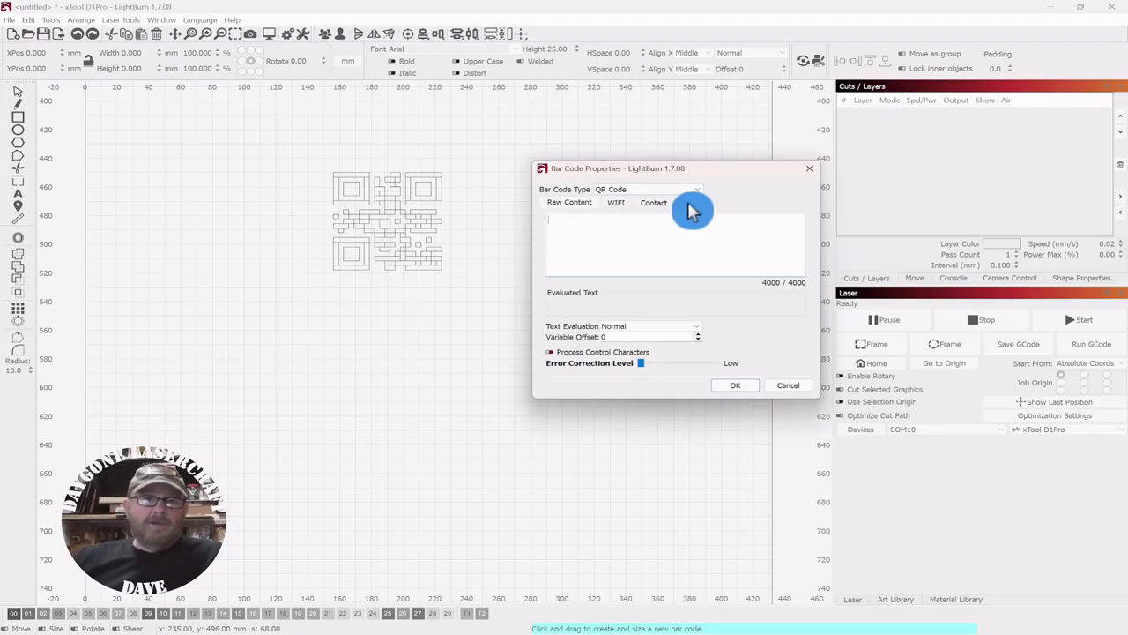
Try QR Micro Rectangular, reset the type to QR Code, and show the Contact fields.
click(701, 191)
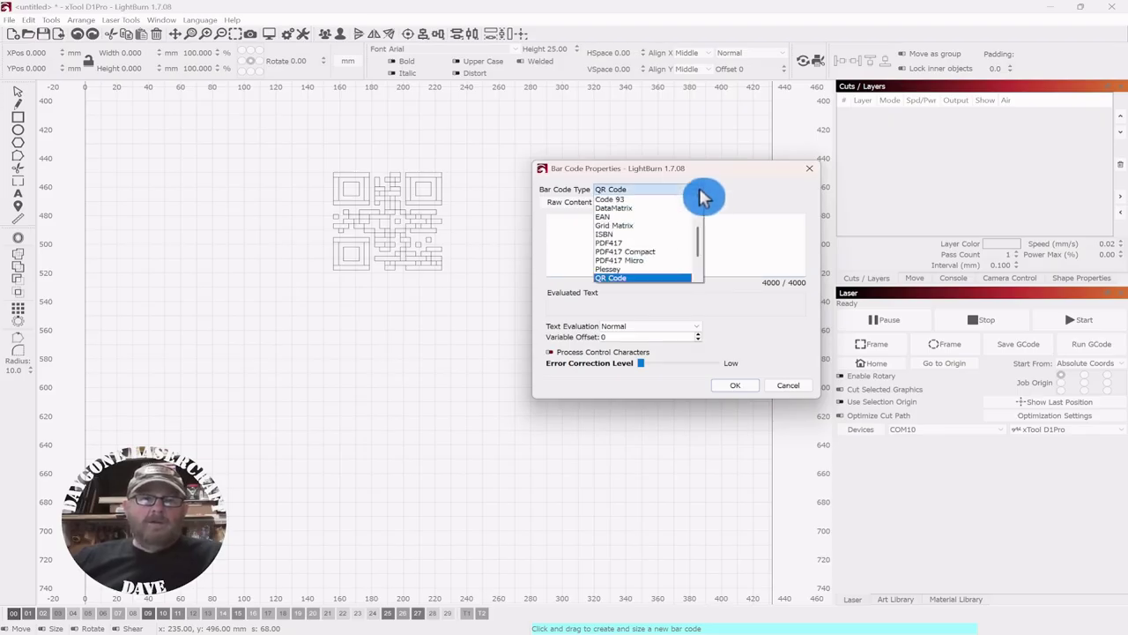
scroll(676, 261, down, 1)
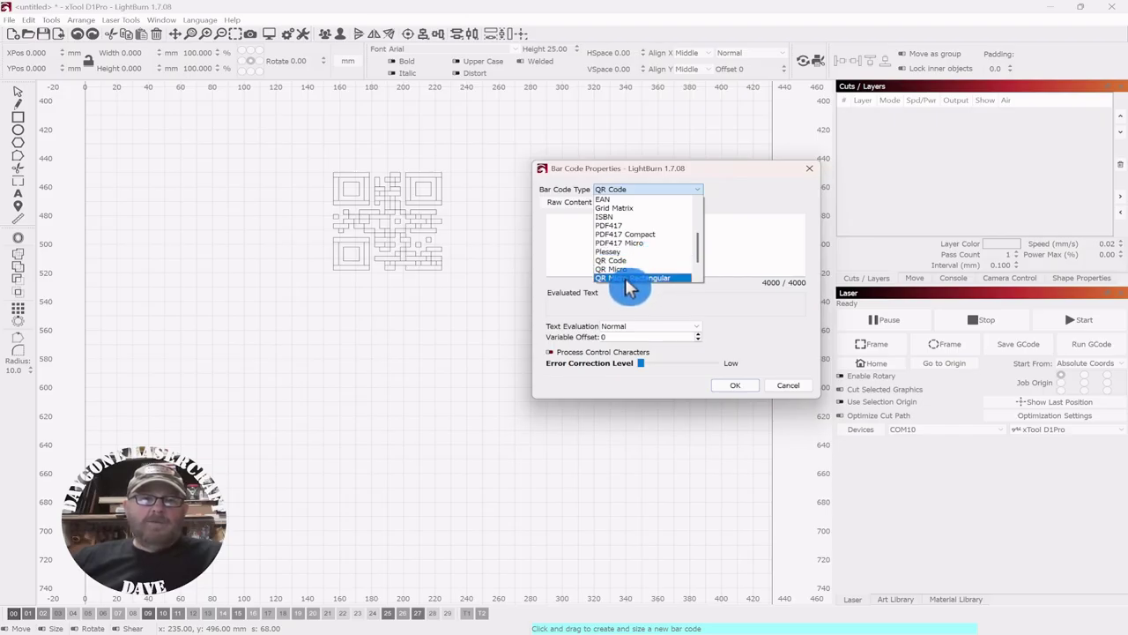
click(631, 278)
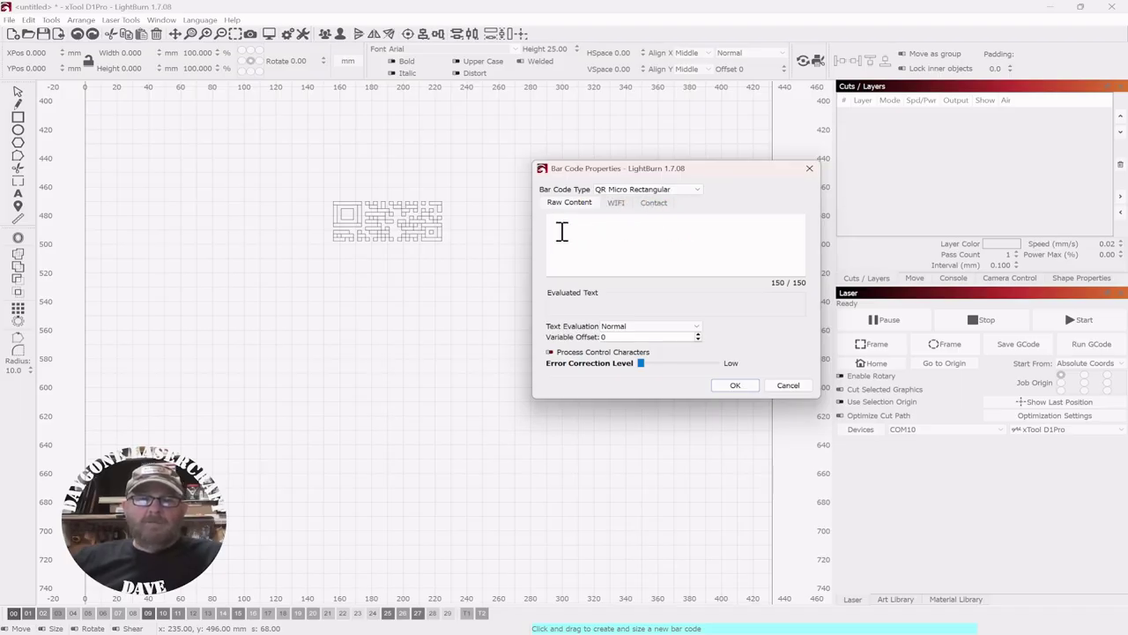
drag(701, 195, 673, 187)
drag(662, 226, 650, 227)
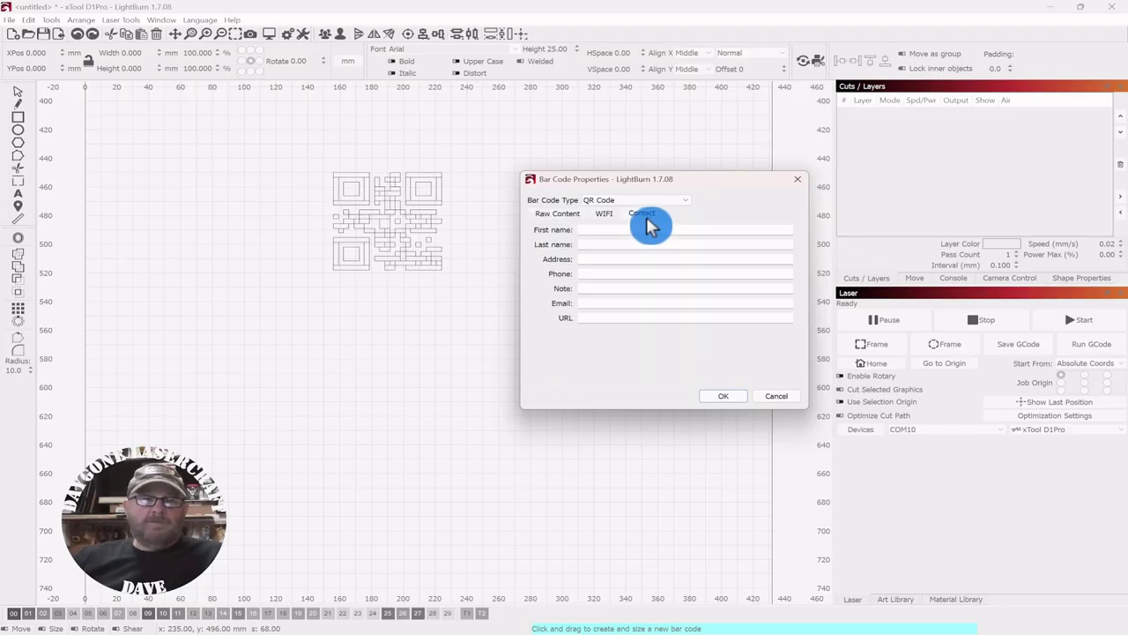
Enter the business owner's first and last name in the contact fields.
click(599, 231)
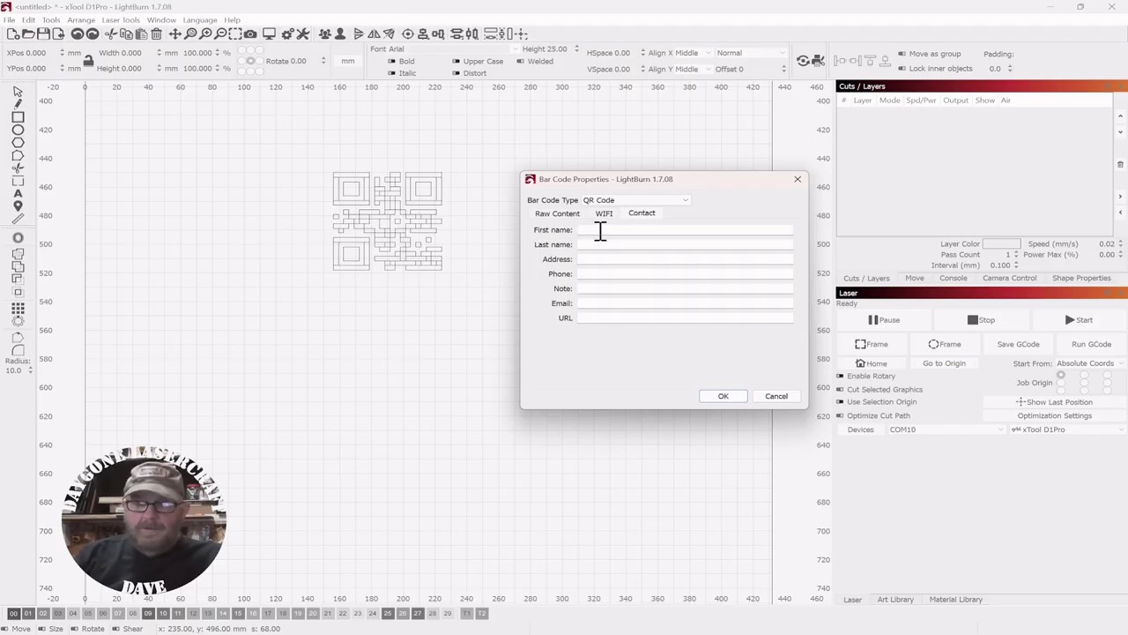
text(Billy)
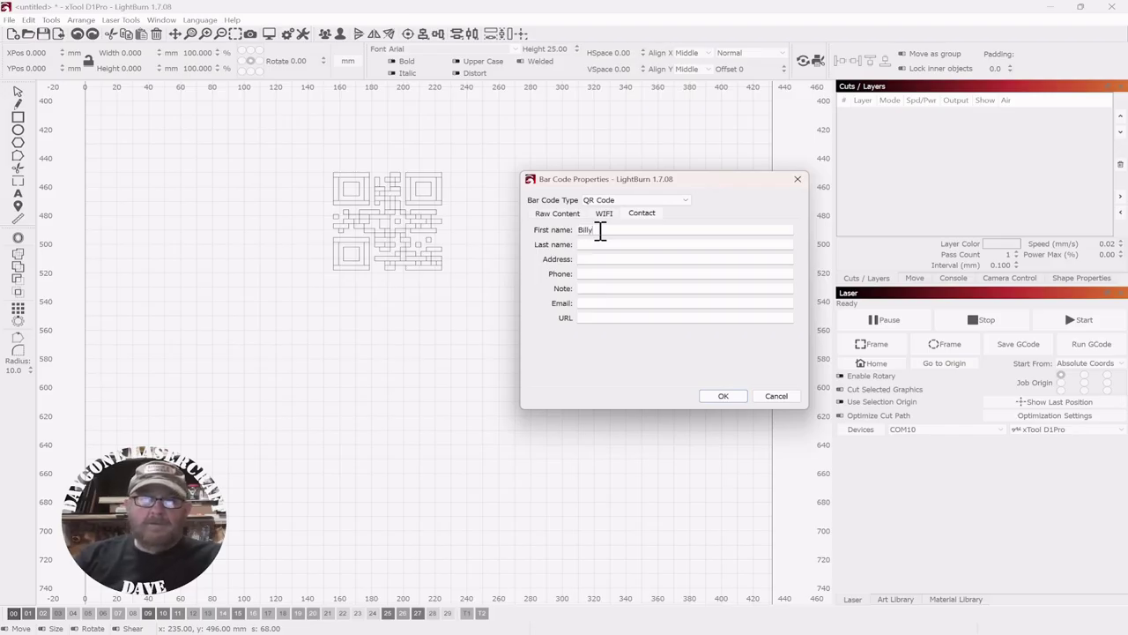
text( Bos)
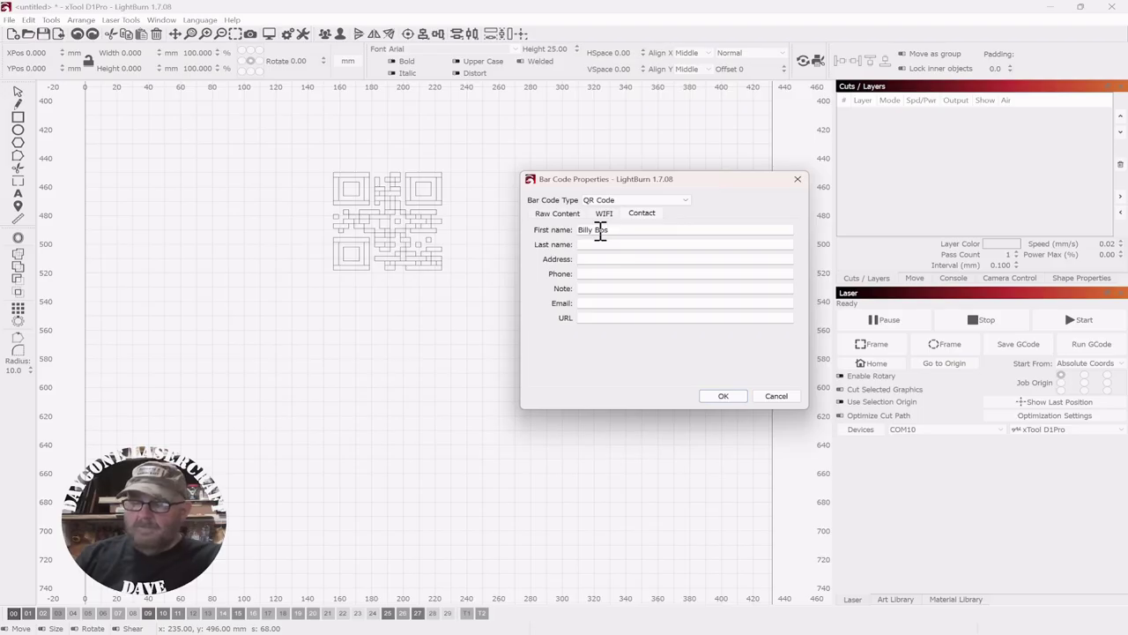
key(BackSpace)
text(b's)
key(Tab)
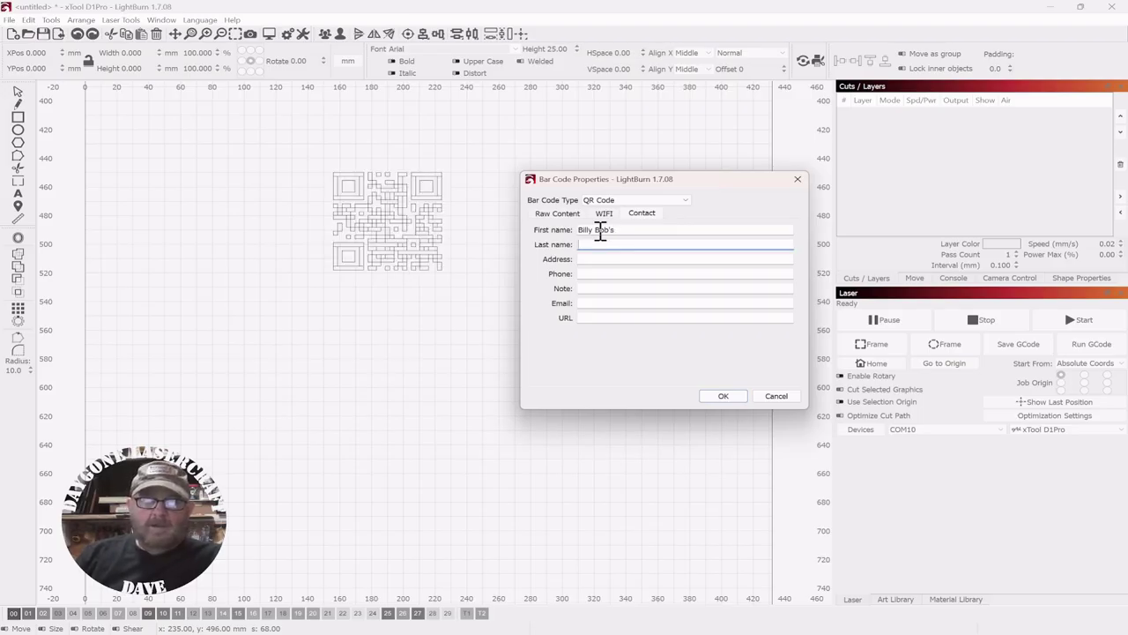
text(Tires)
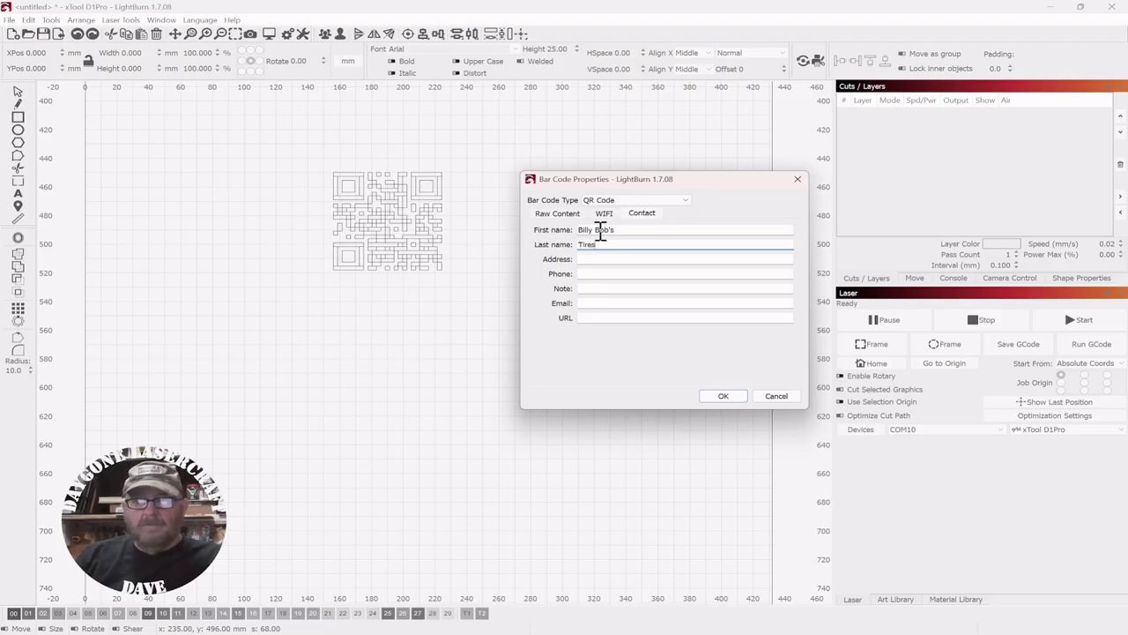
Fill in the street address and phone number fields.
click(594, 288)
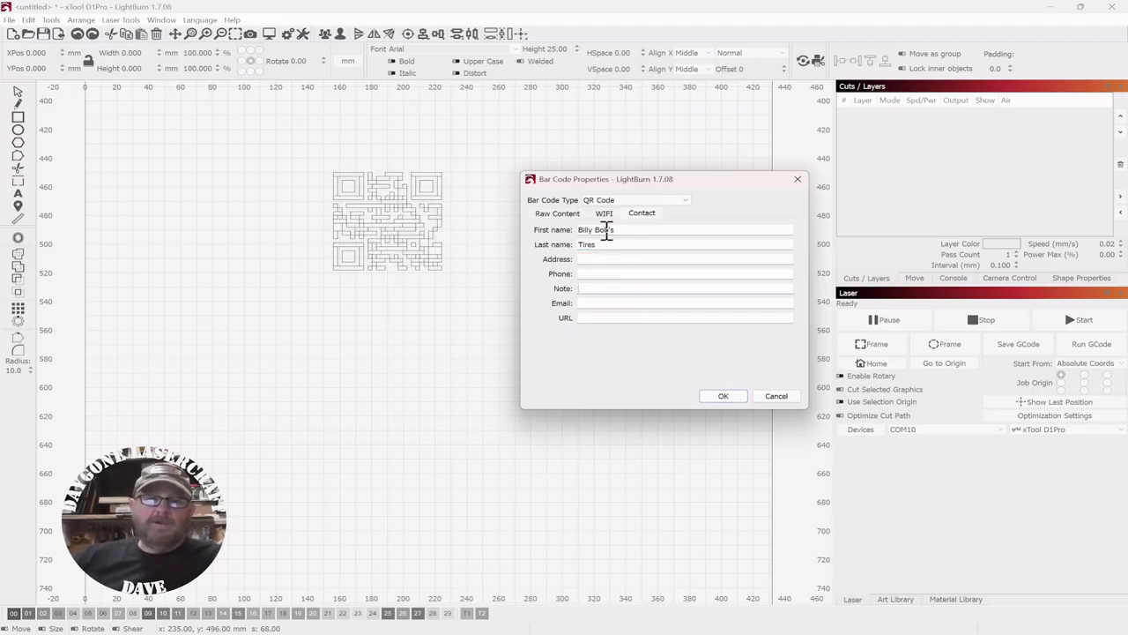
click(603, 258)
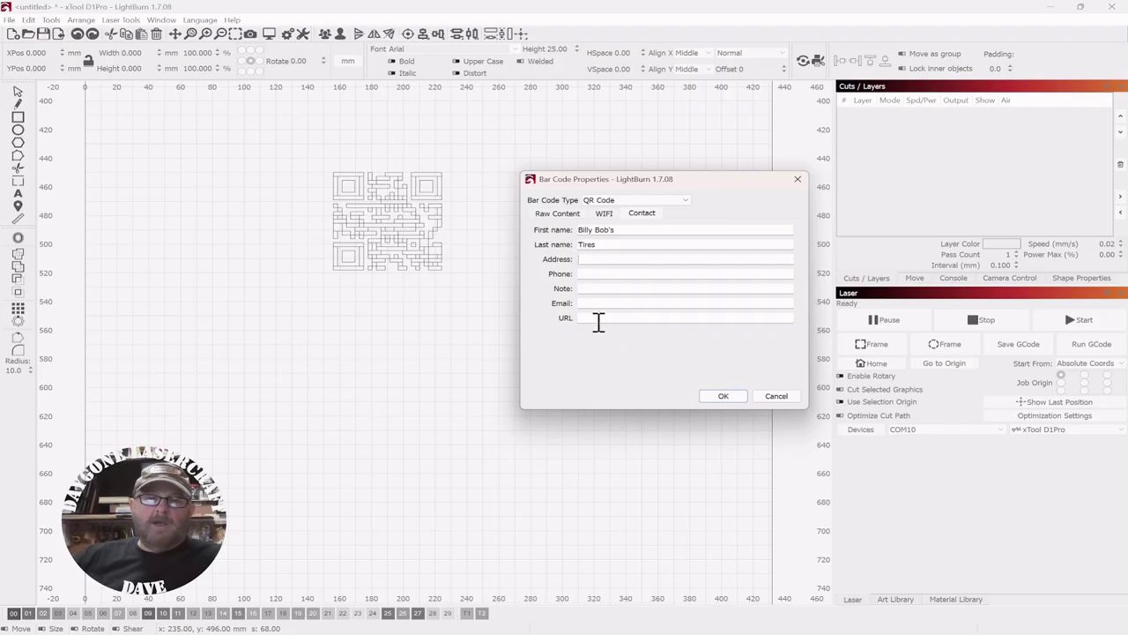
text(1234)
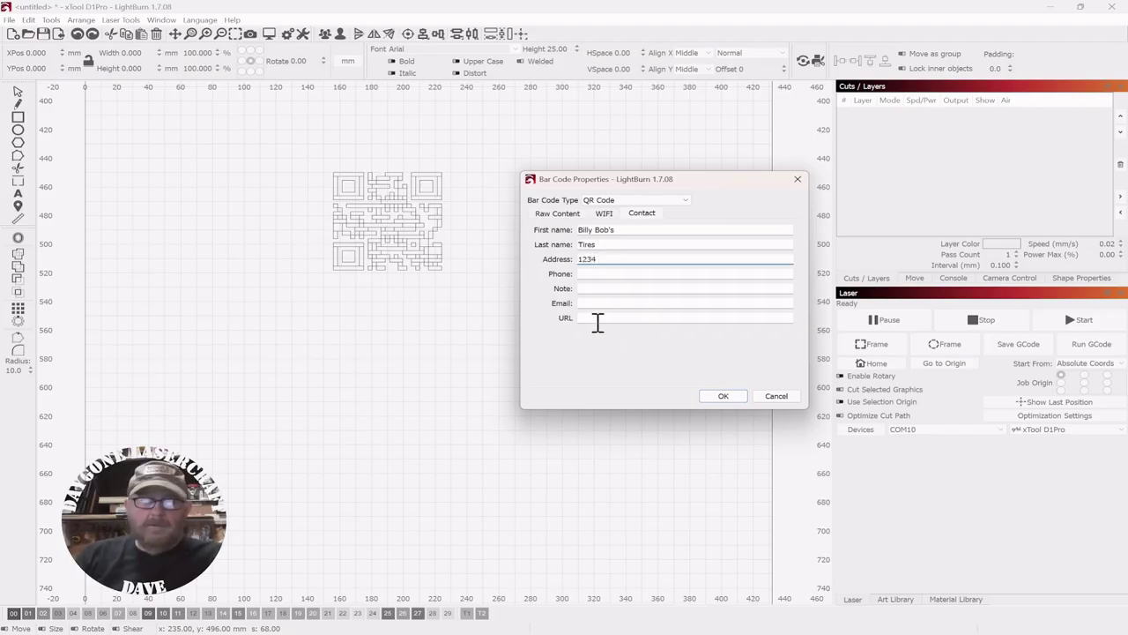
text( T)
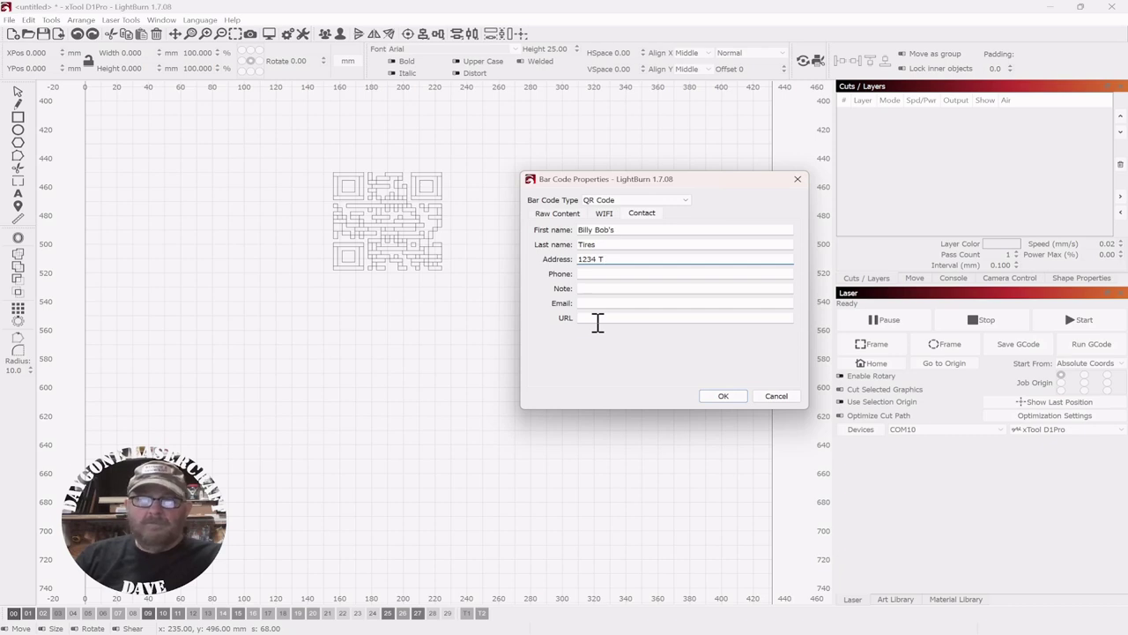
text(ire)
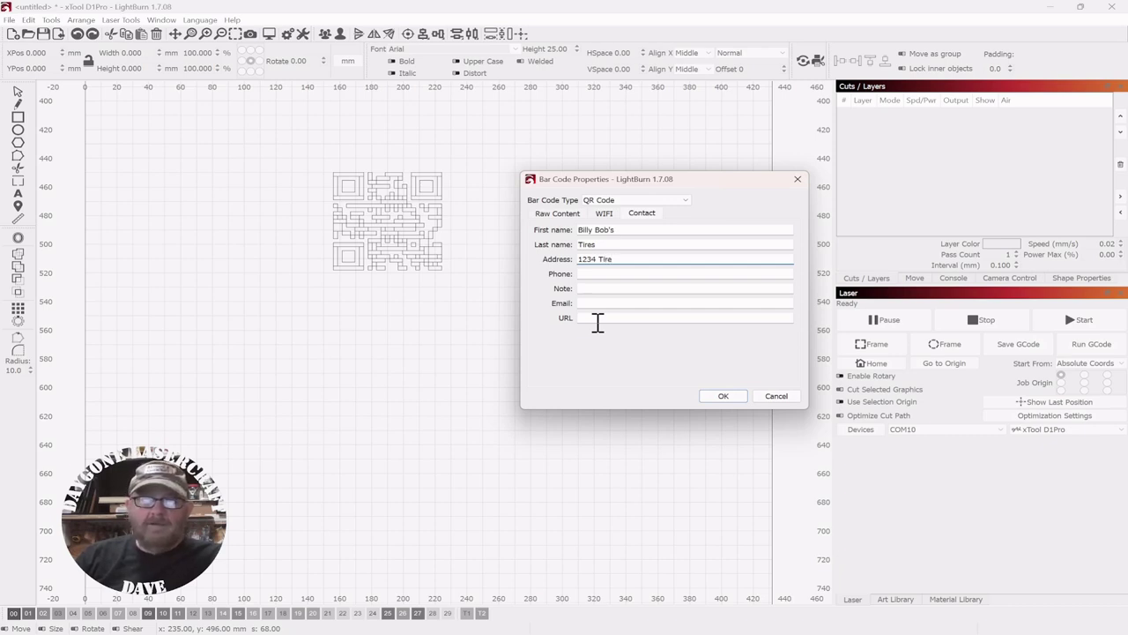
text( Lane)
click(593, 276)
click(621, 371)
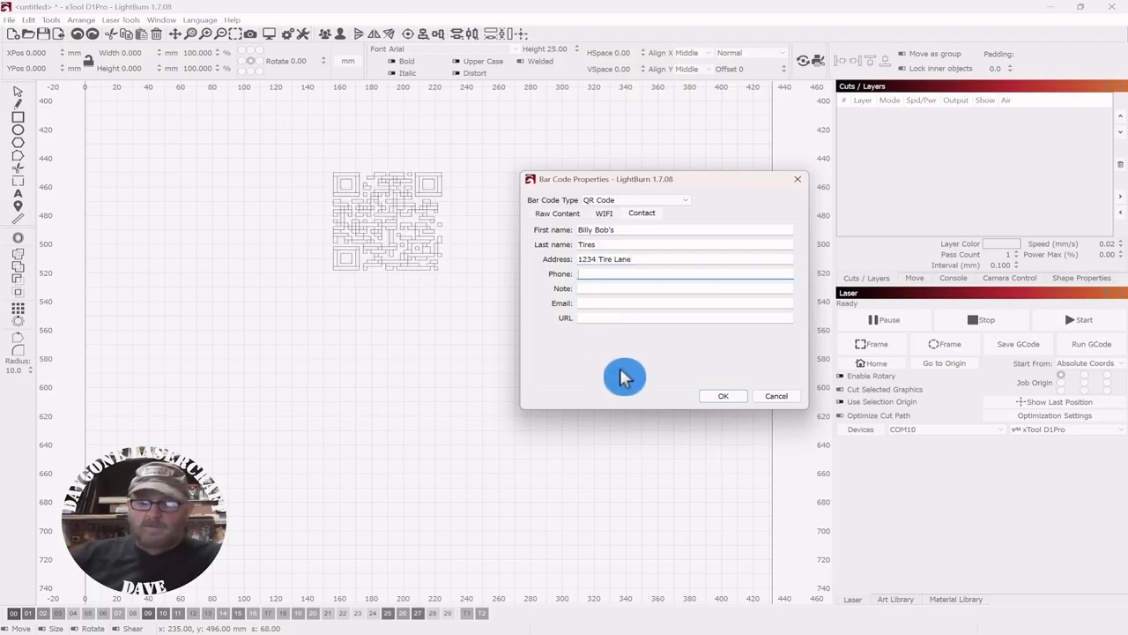
text(555)
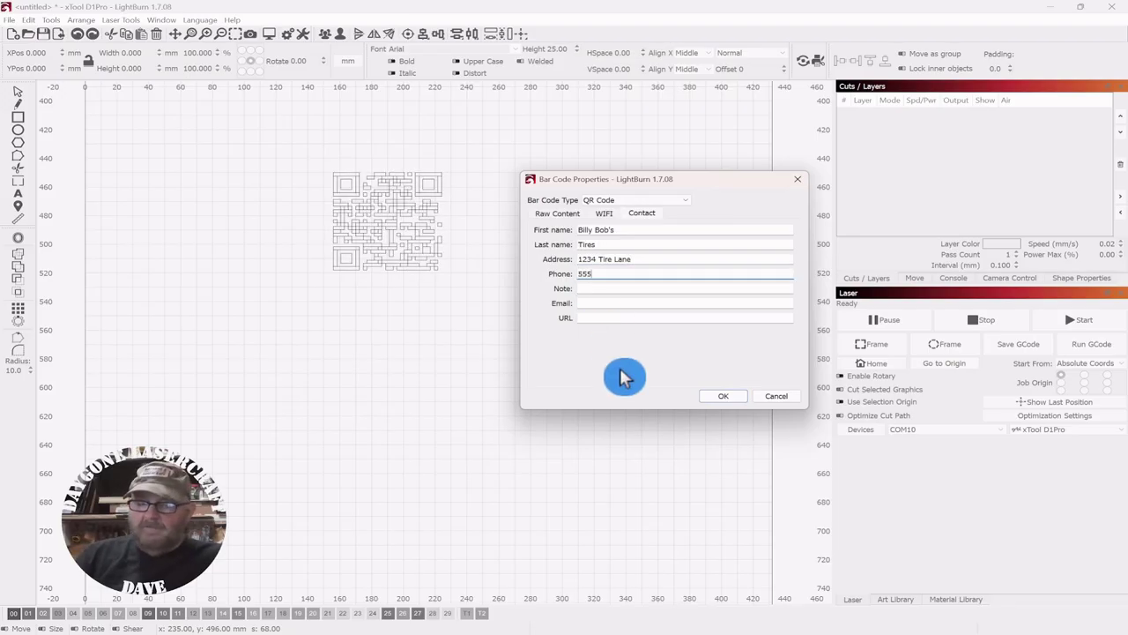
text(-555)
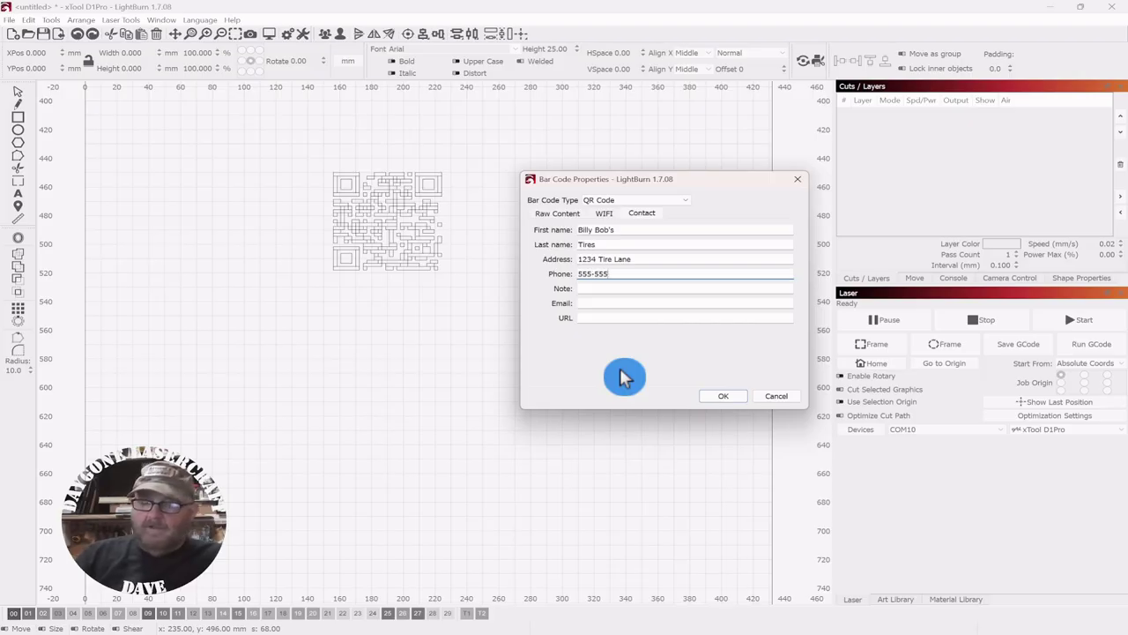
text(-5555)
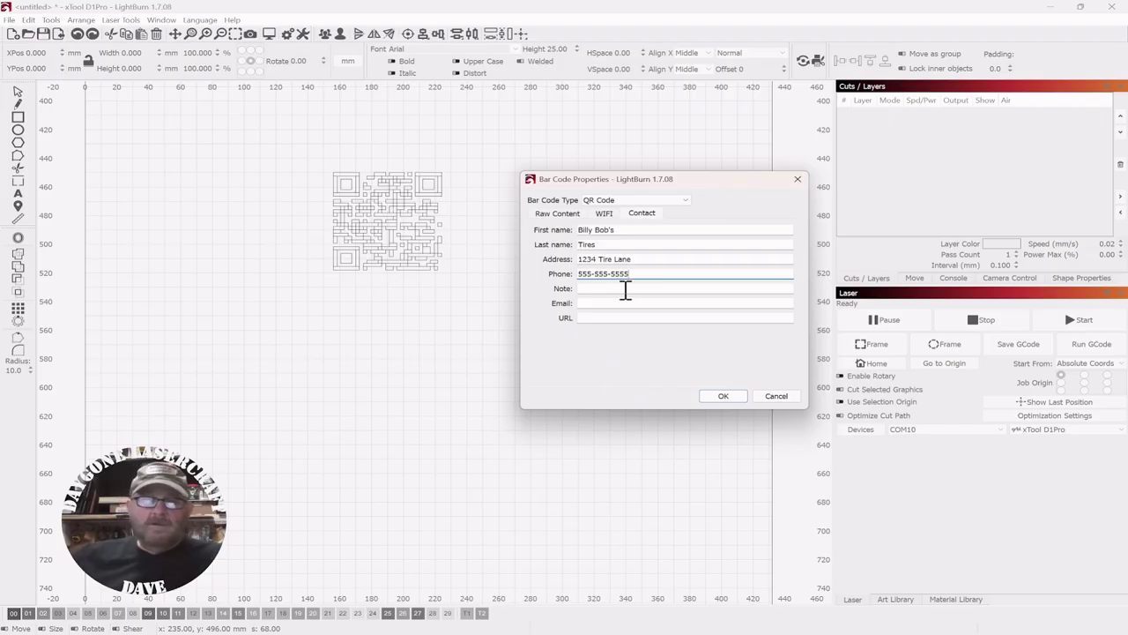
click(606, 361)
Type the shop's Instagram handle into the Note field.
key(Tab)
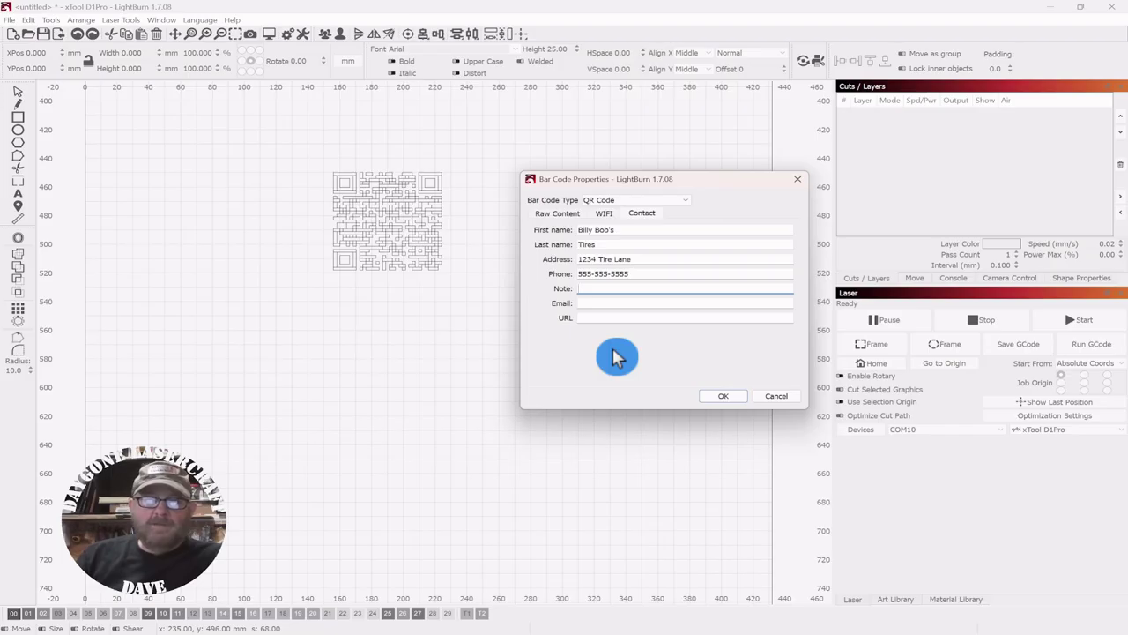
text(nst)
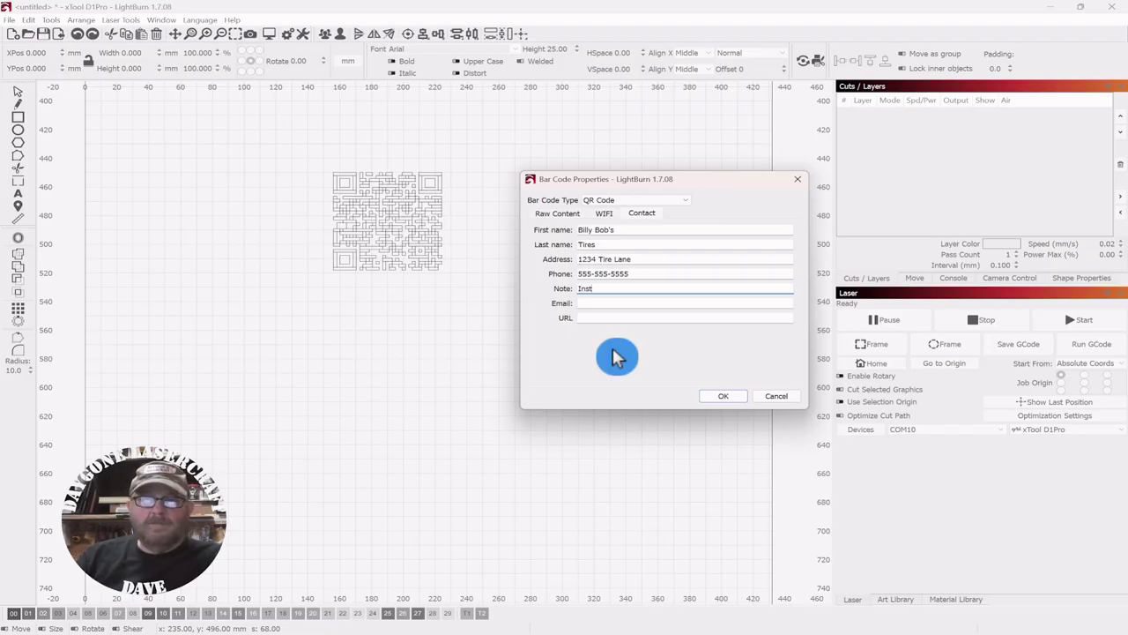
text(agram)
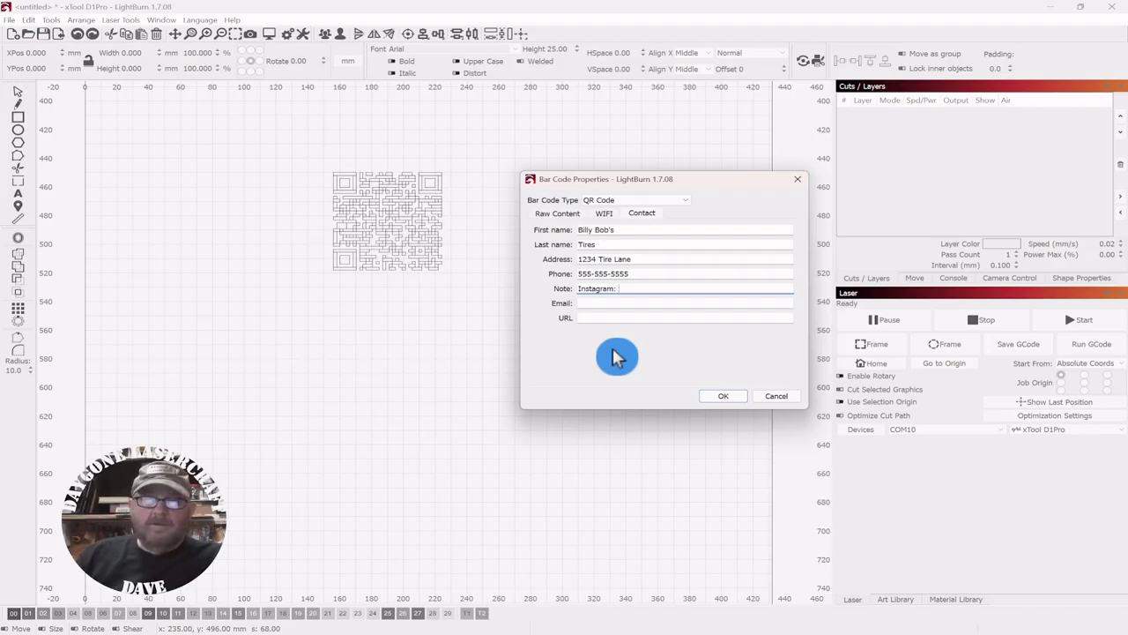
text(: @)
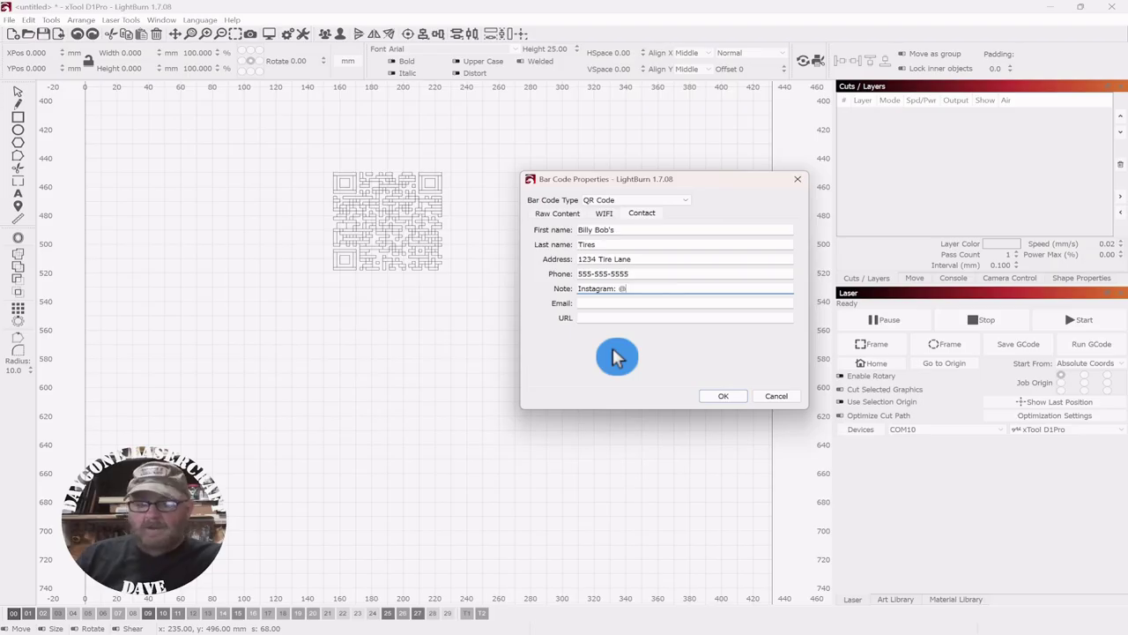
text(bi)
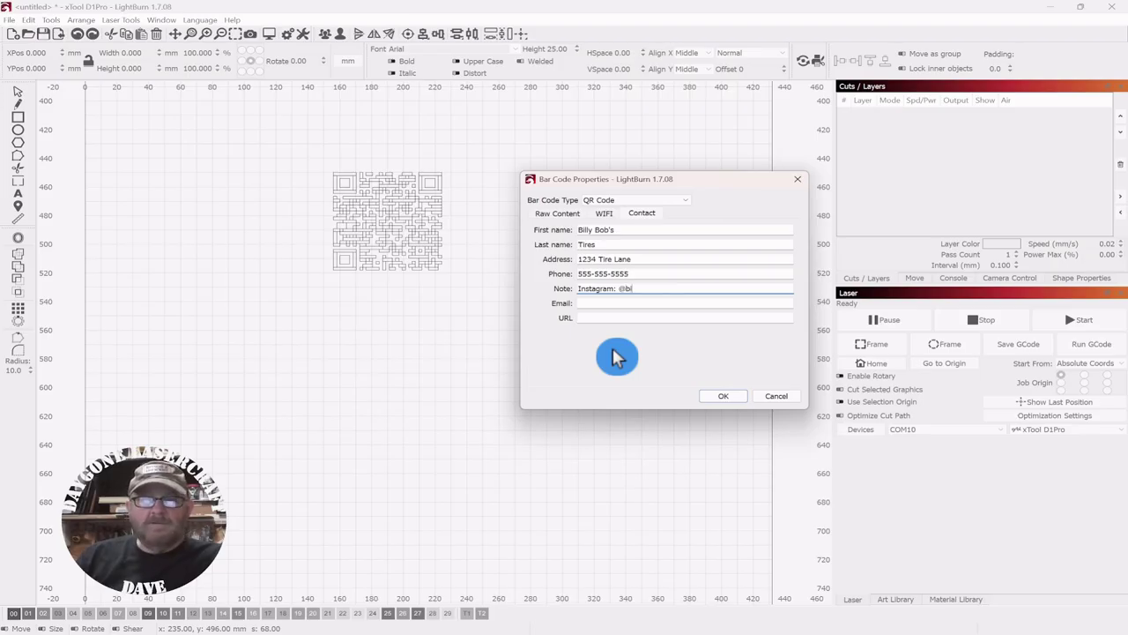
text(llybobs)
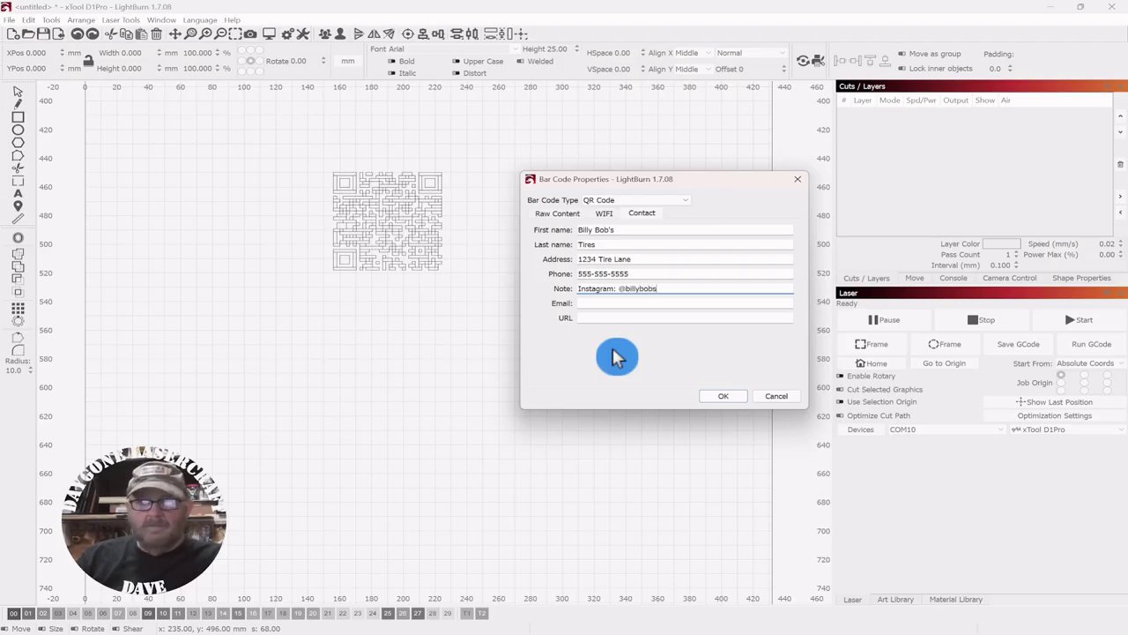
text(fake)
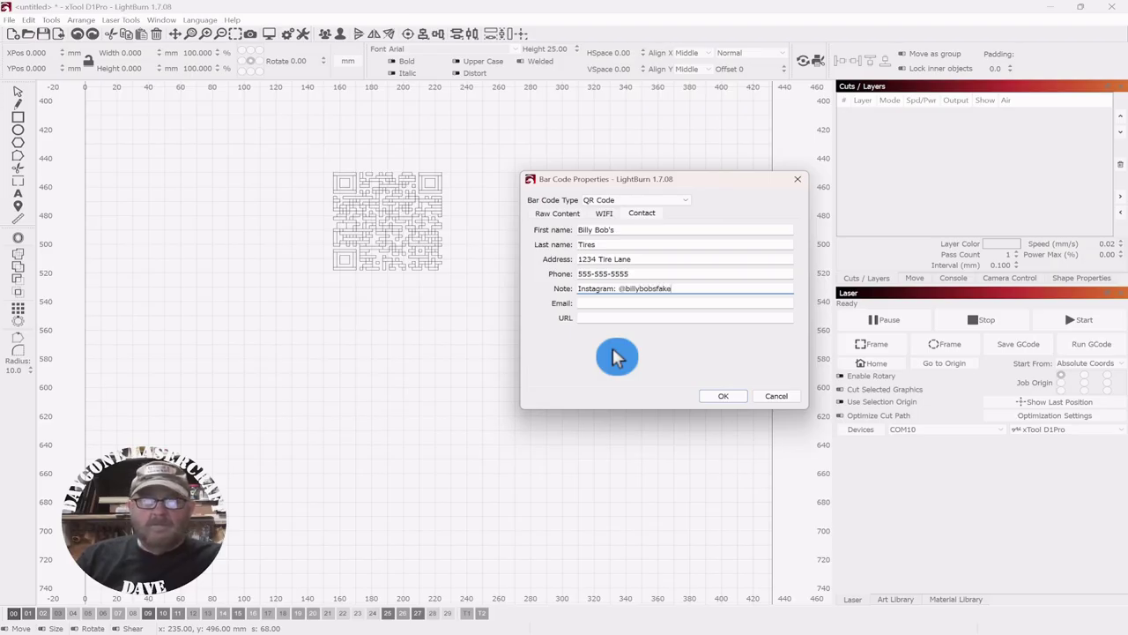
text(1)
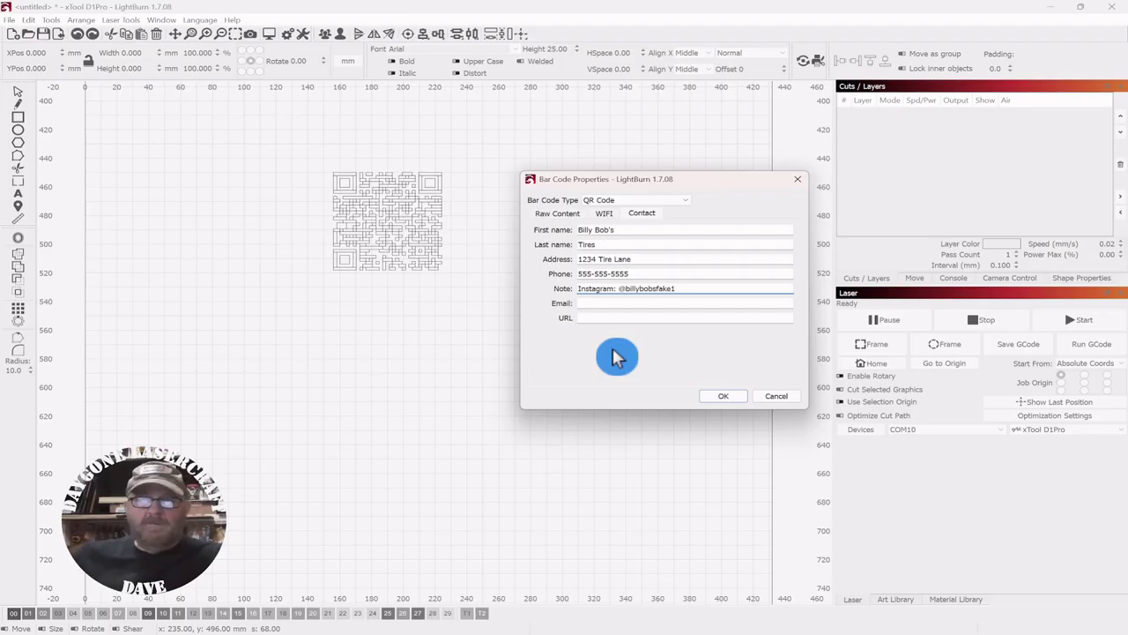
Enter the contact's e-mail address and the shop's website URL.
click(600, 304)
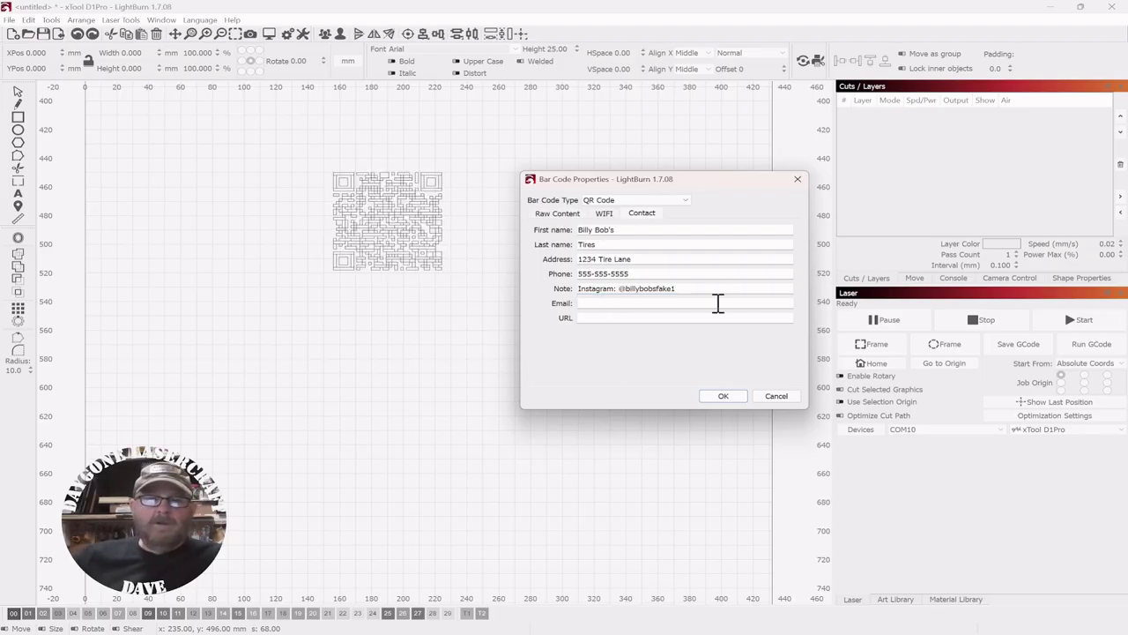
click(659, 376)
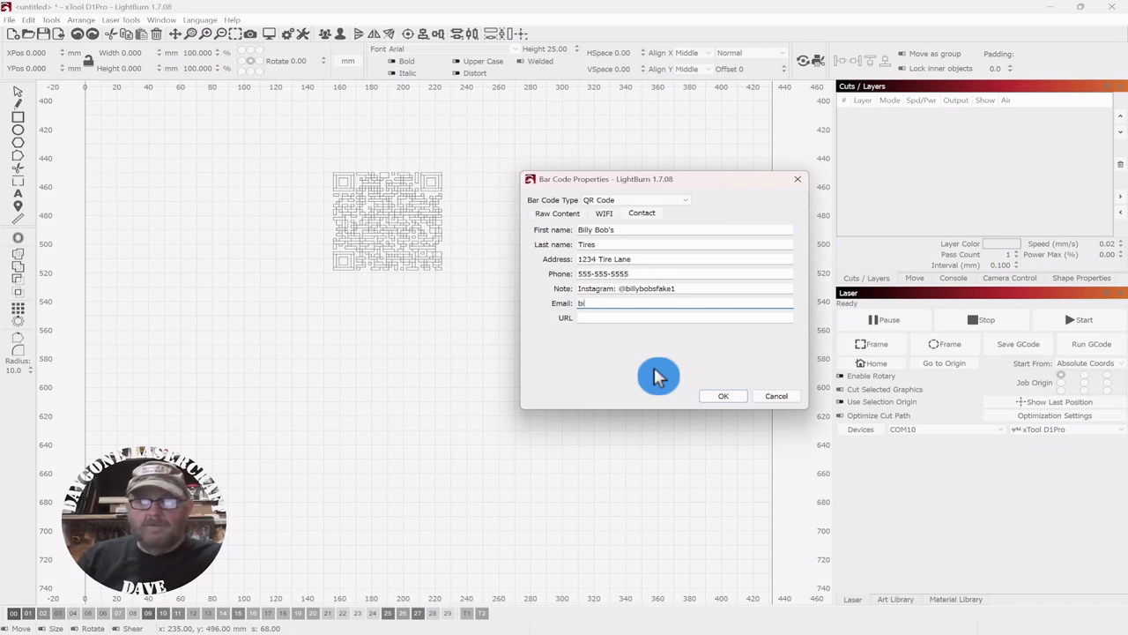
text(billybobs)
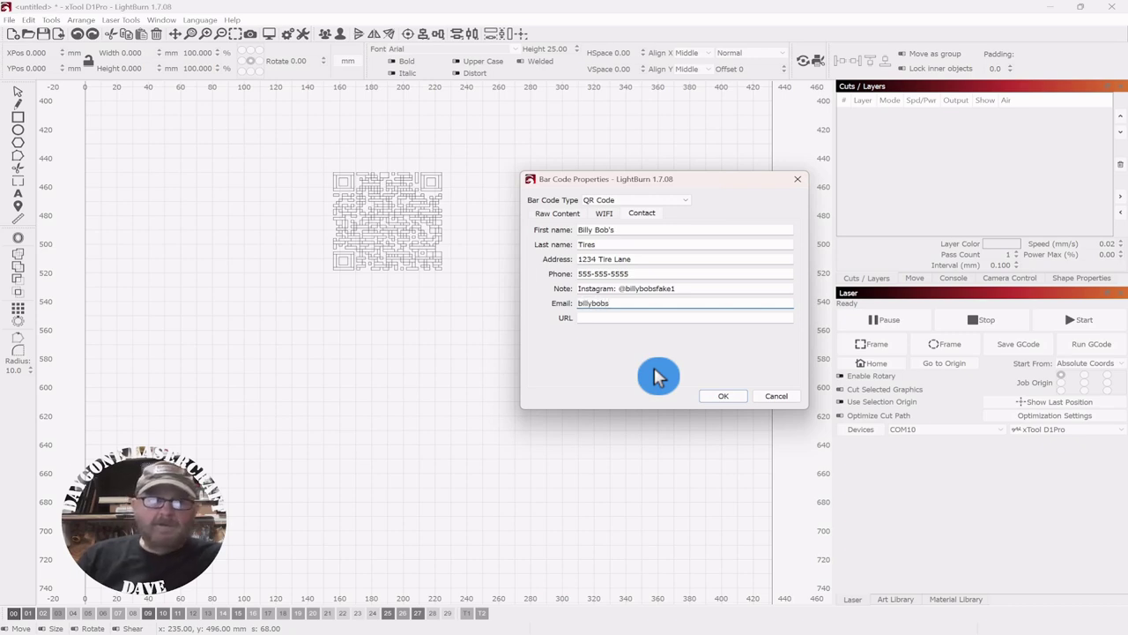
text(fake2)
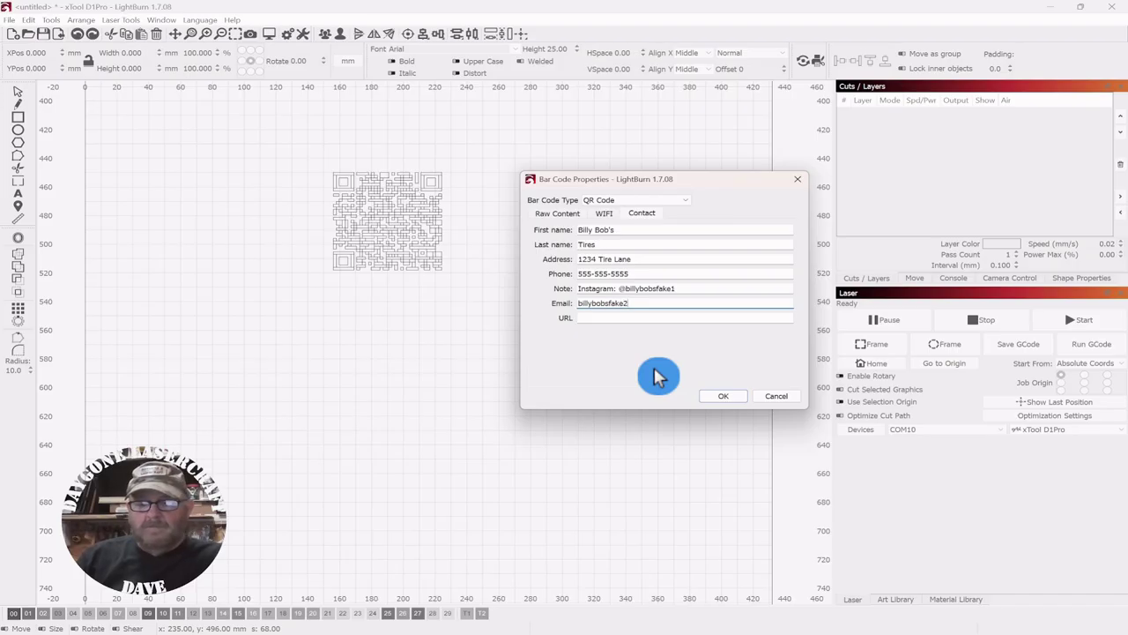
text(@email.)
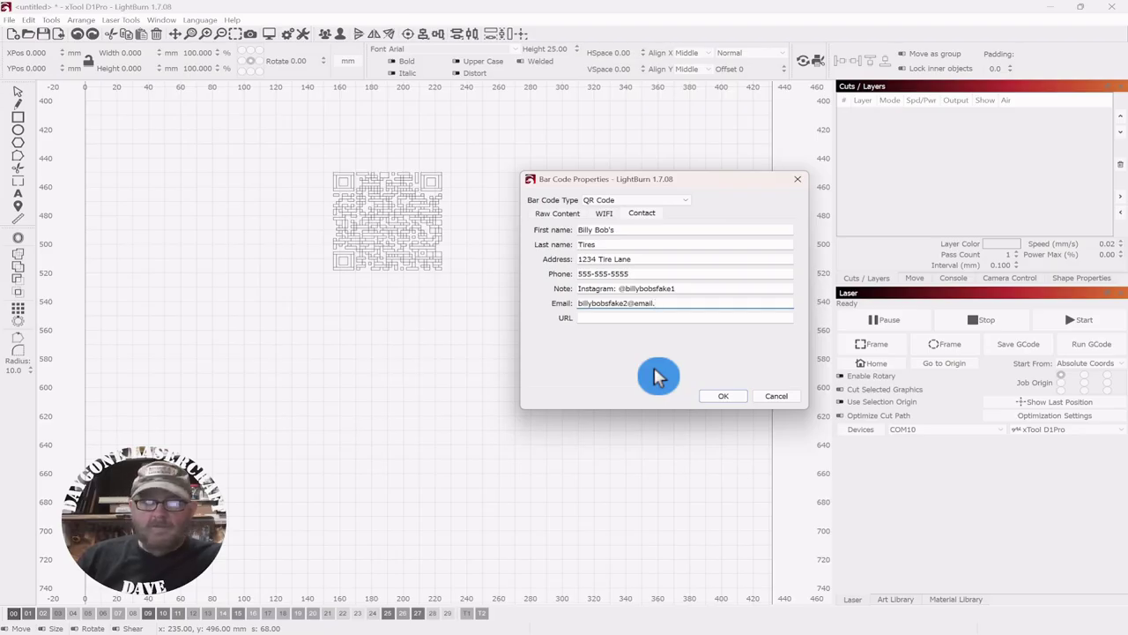
text(ccom)
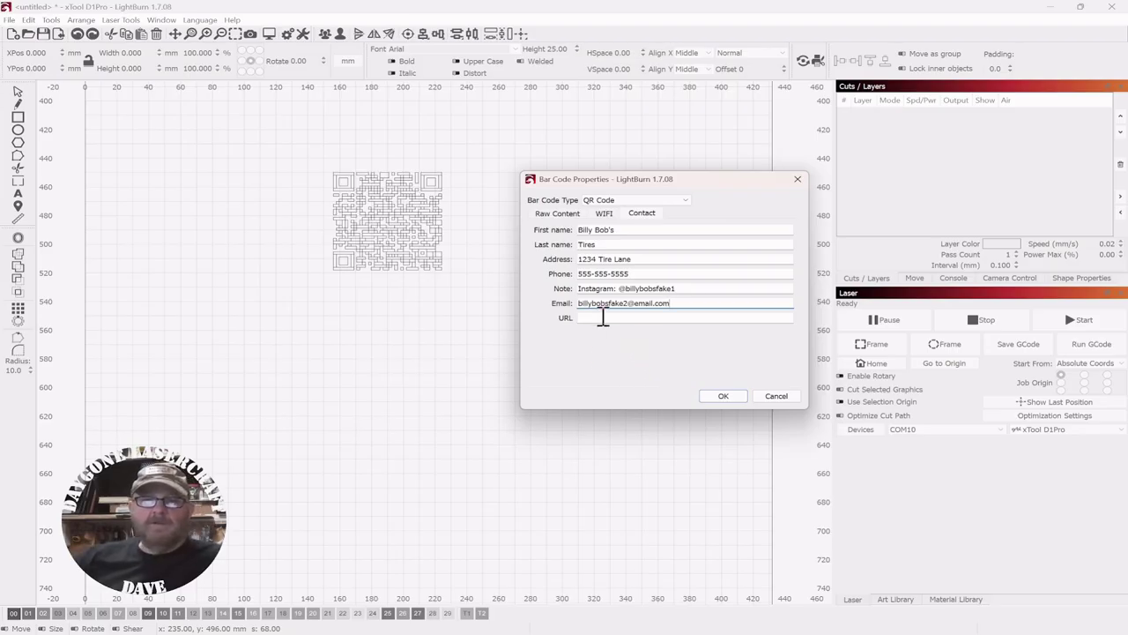
click(602, 317)
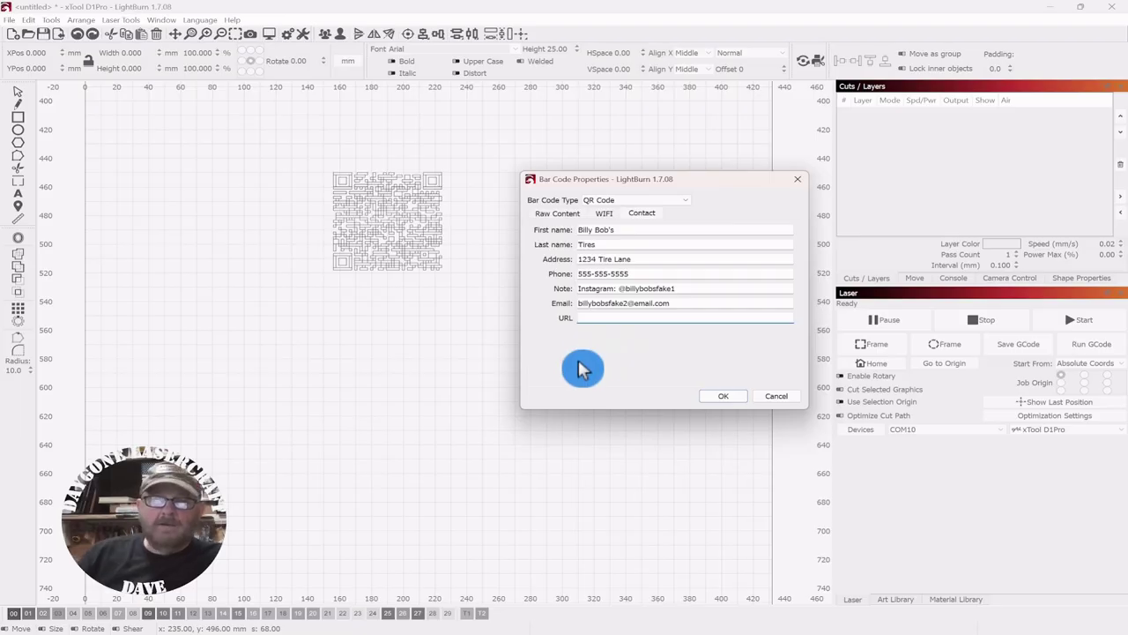
text(http:/)
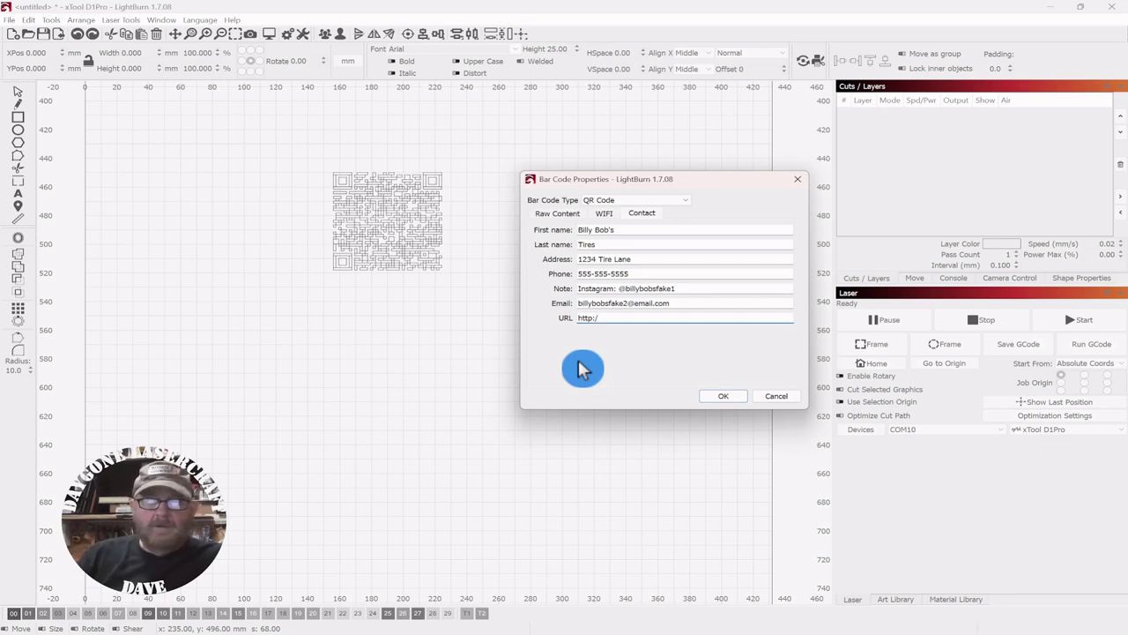
text(/bi)
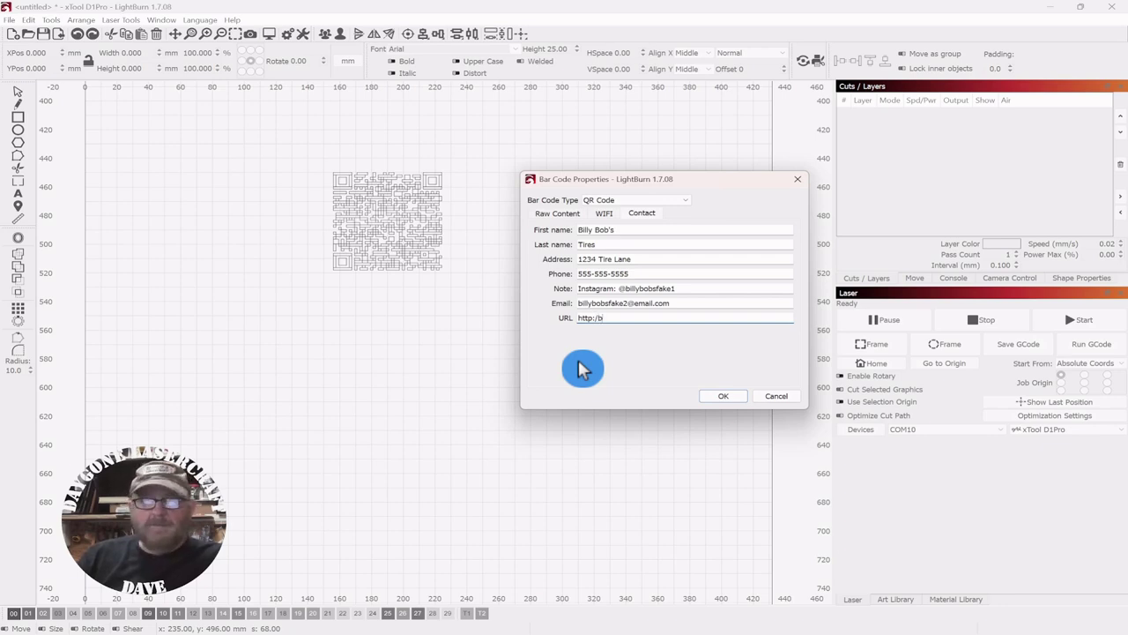
text(lly)
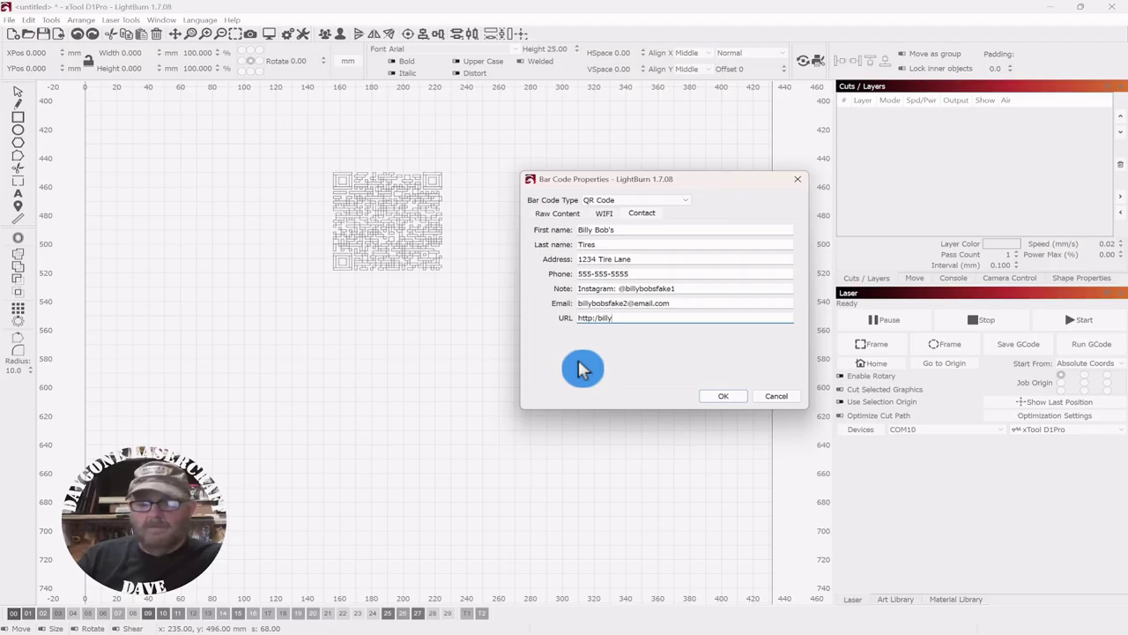
text(bobstires)
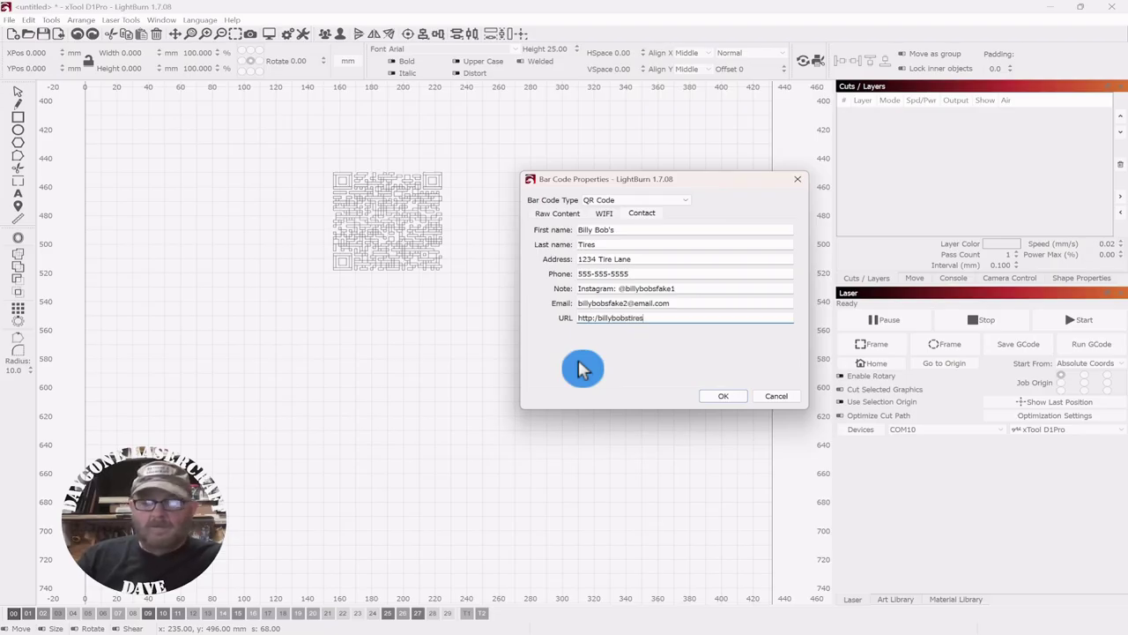
text(fake)
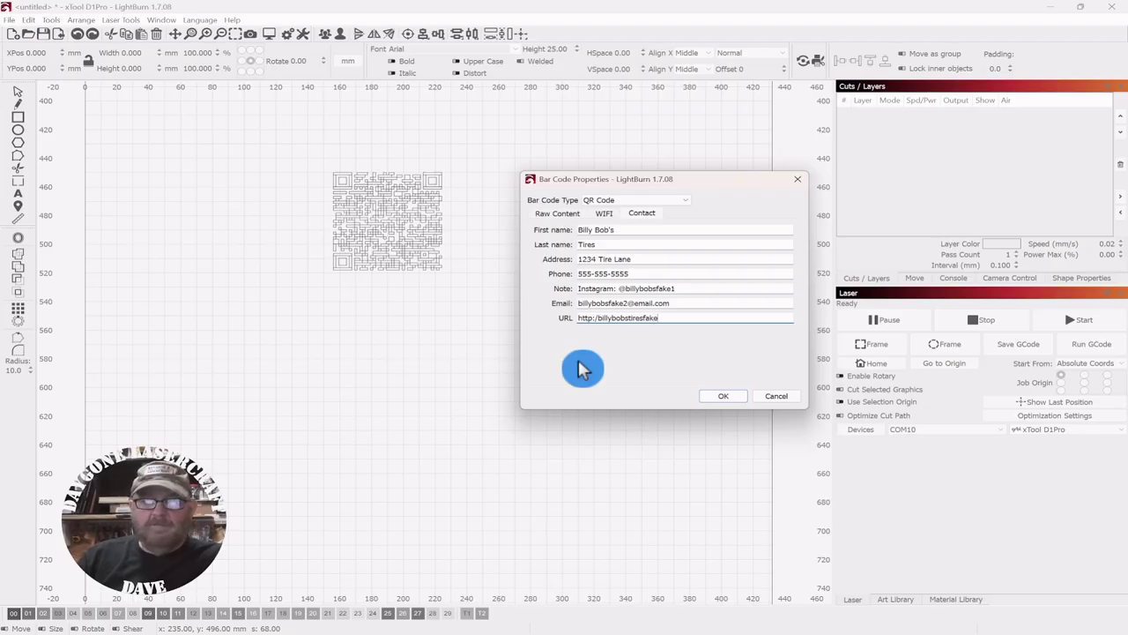
text(3)
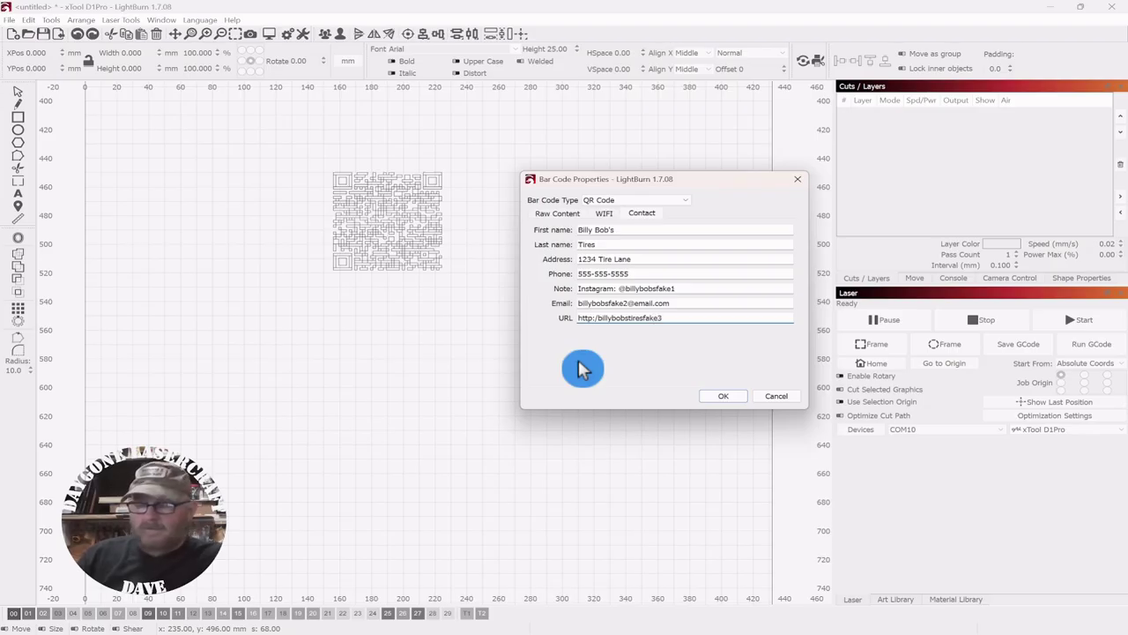
text(.com)
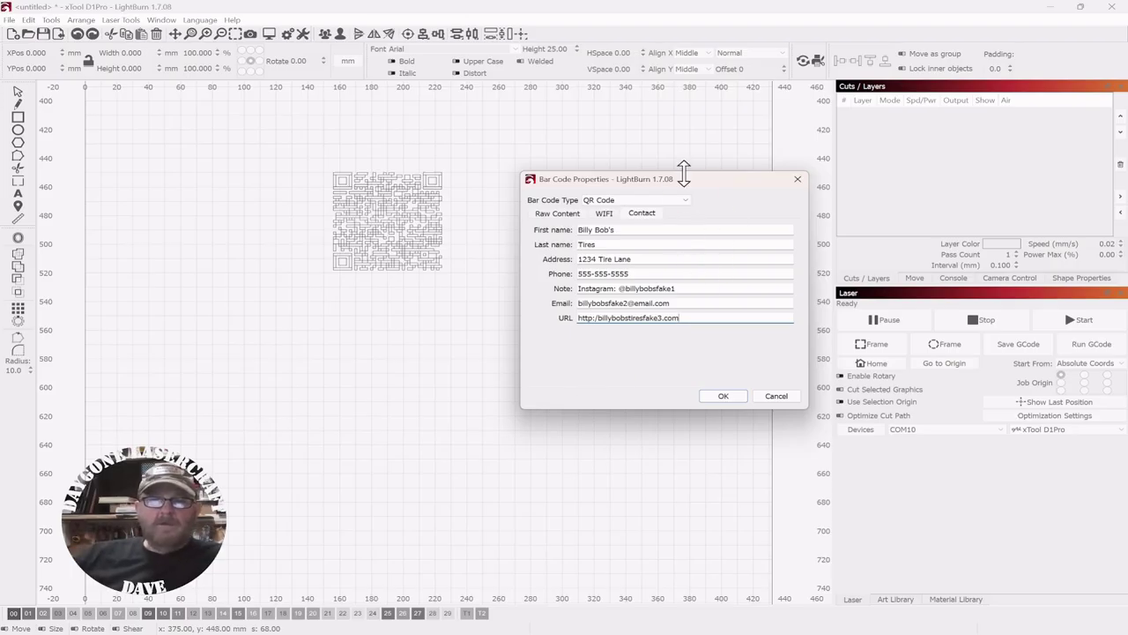
Shift the Bar Code Properties window up and confirm the contact details with OK.
drag(687, 179, 683, 154)
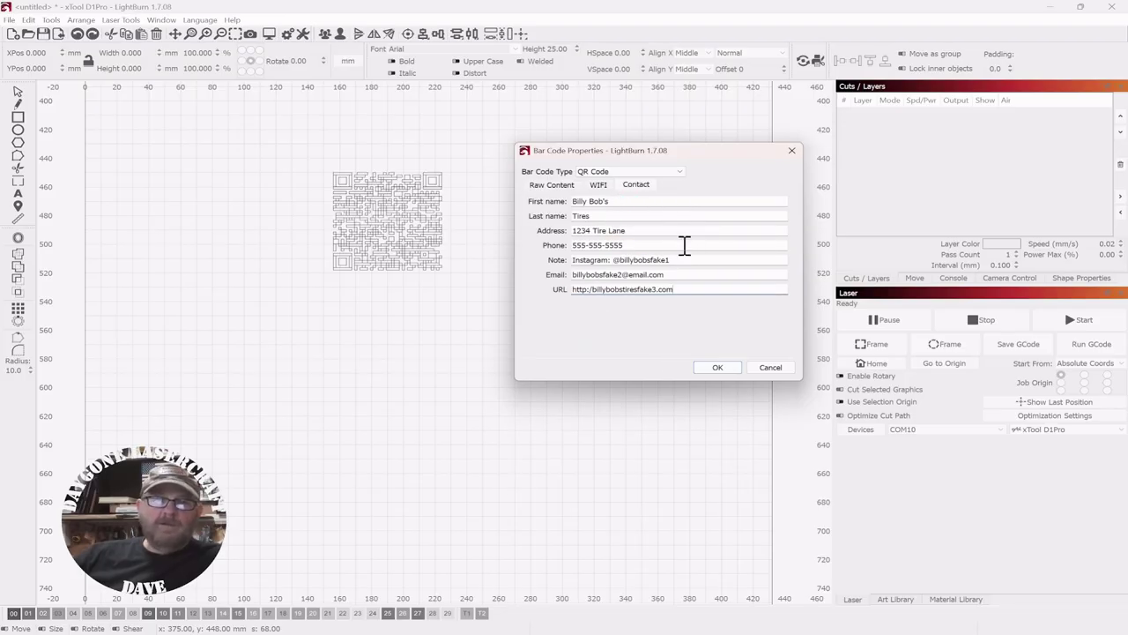
click(569, 200)
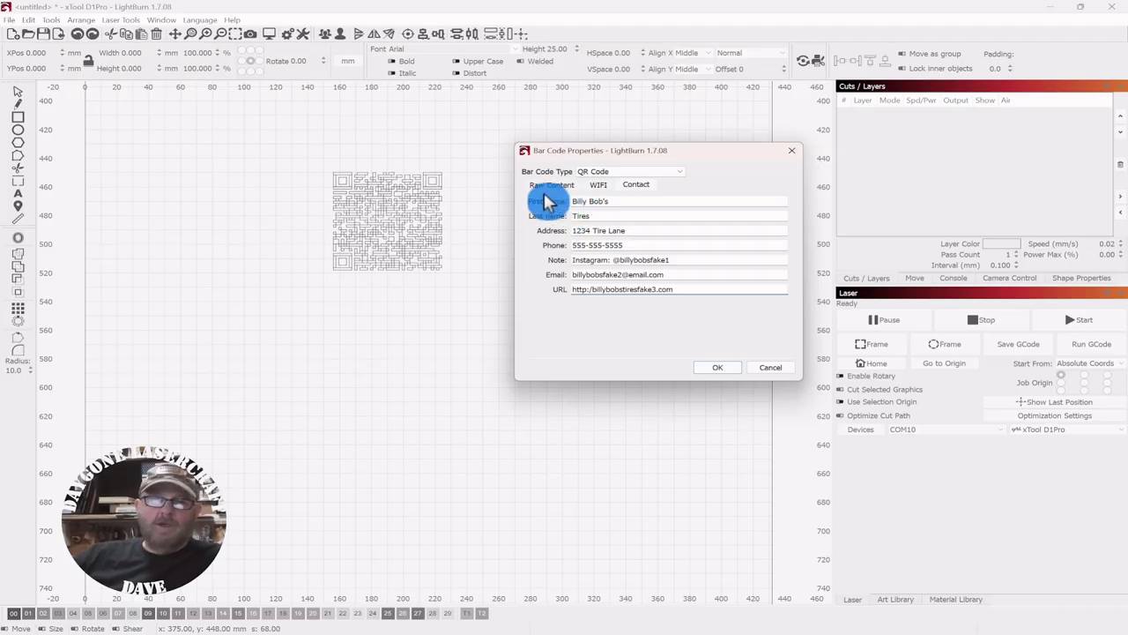
click(720, 371)
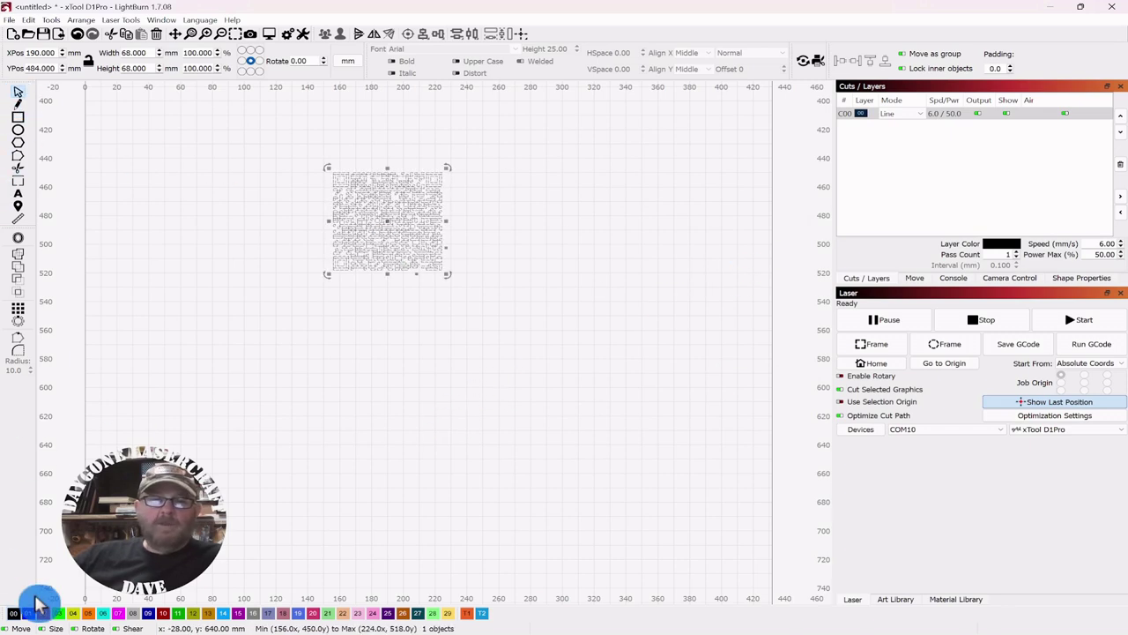
Put the QR code on fill layer 17 and drag it to X 180 mm, Y 509 mm.
click(260, 614)
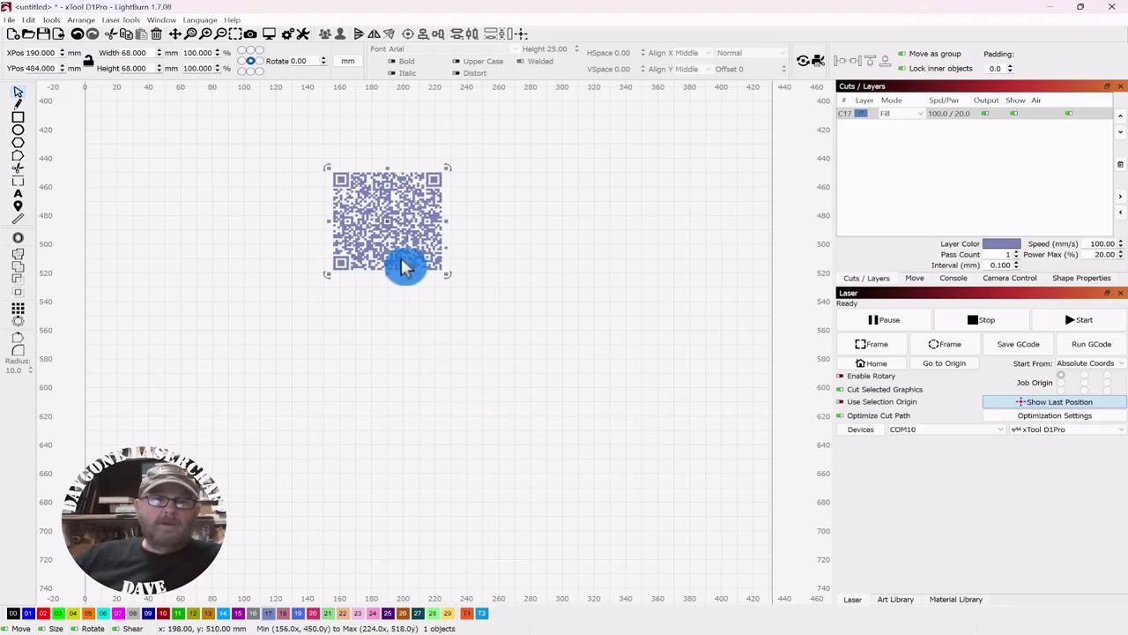
drag(390, 232, 373, 266)
Draw a 116 × 65 mm rectangle right of the QR code on line layer 00.
click(553, 320)
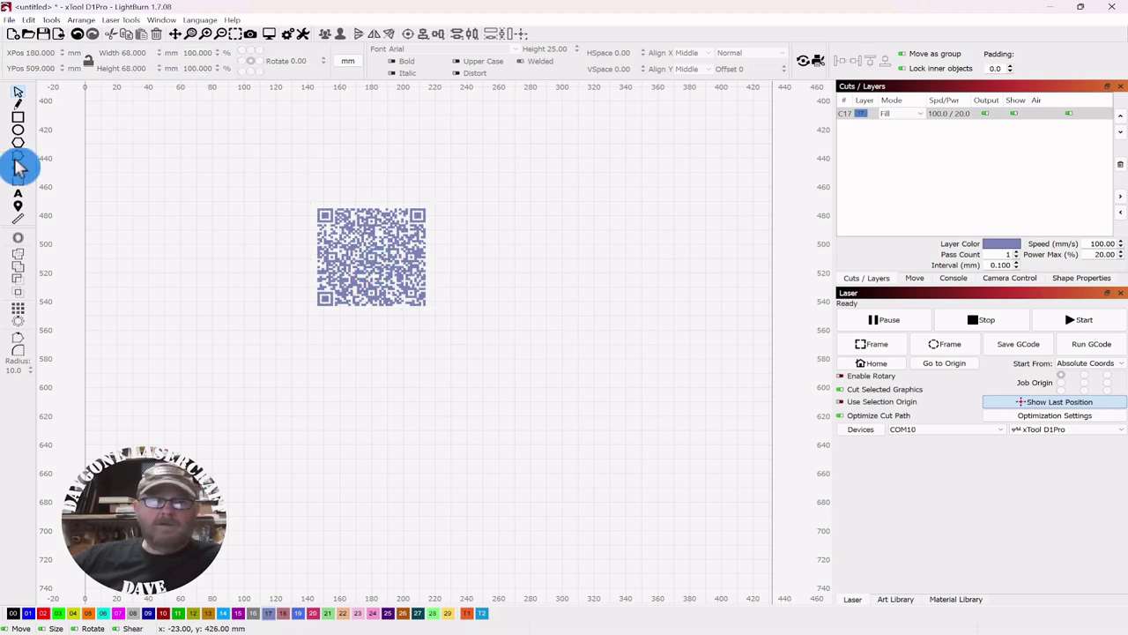
click(18, 118)
drag(530, 217, 714, 310)
click(14, 614)
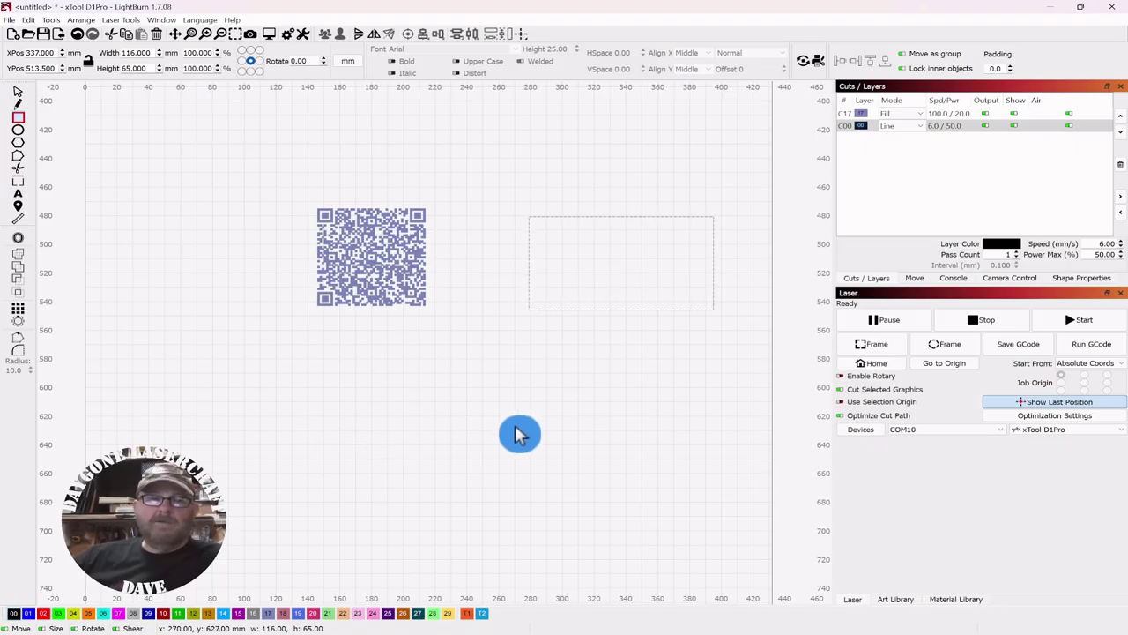
Size the rectangle to 86.05 × 54.05 mm with aspect unlocked, then rotate it 90° upright.
click(22, 95)
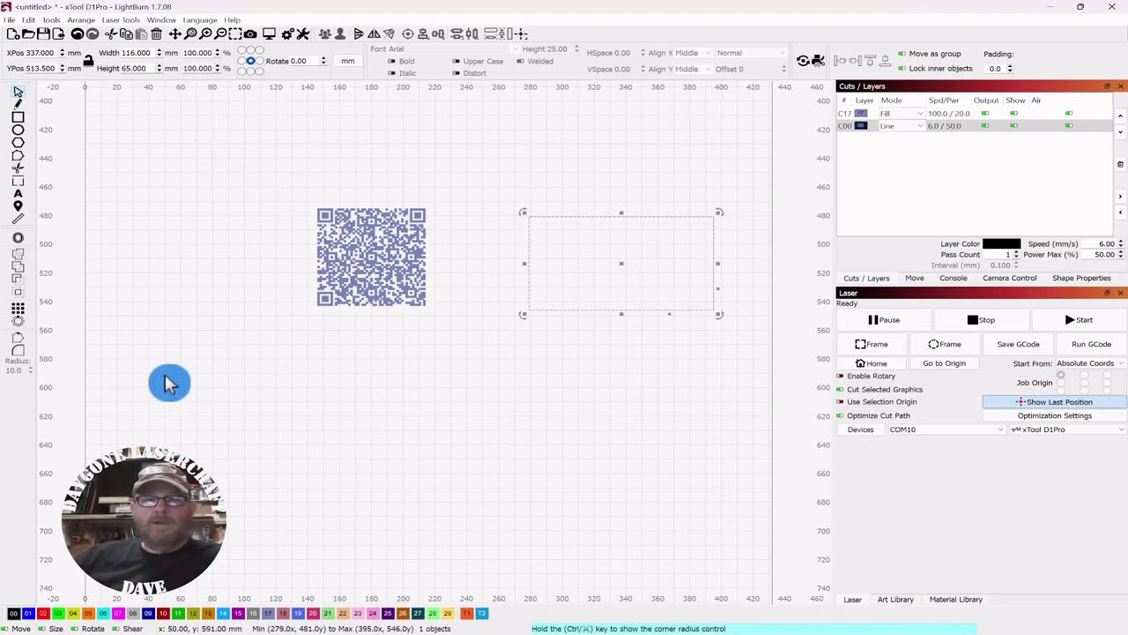
click(89, 64)
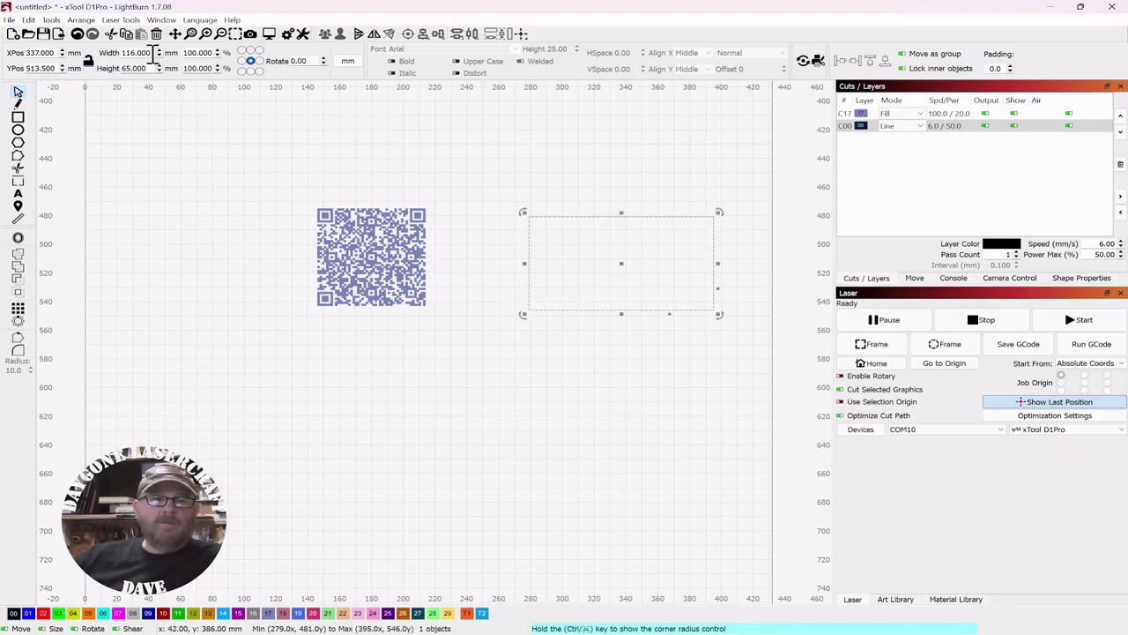
drag(155, 53, 131, 119)
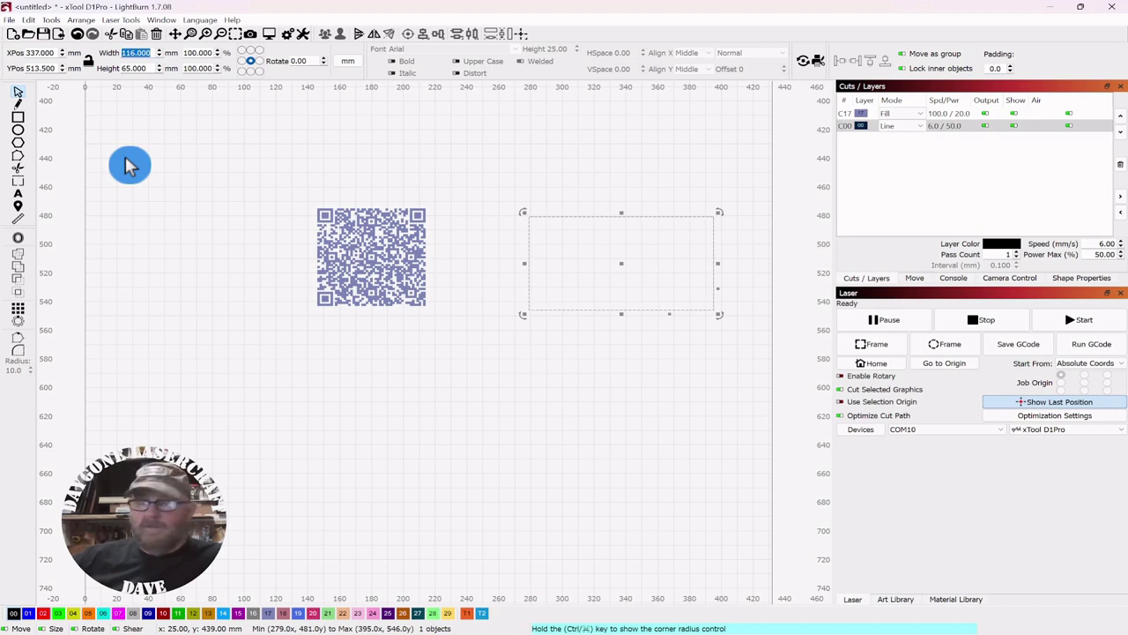
text(86.05)
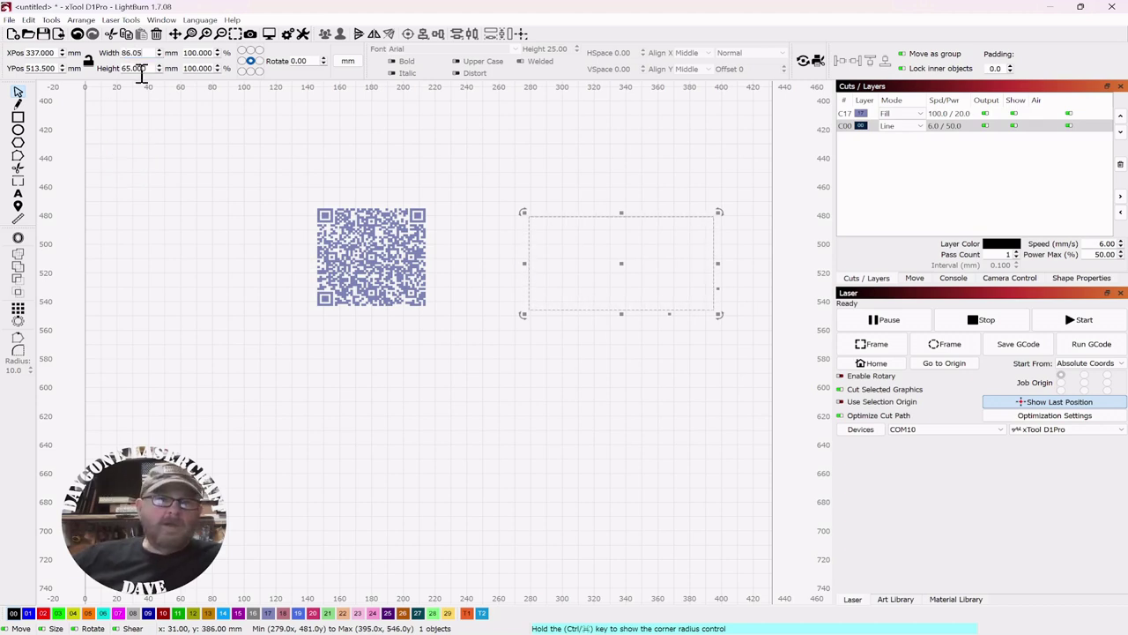
key(Tab)
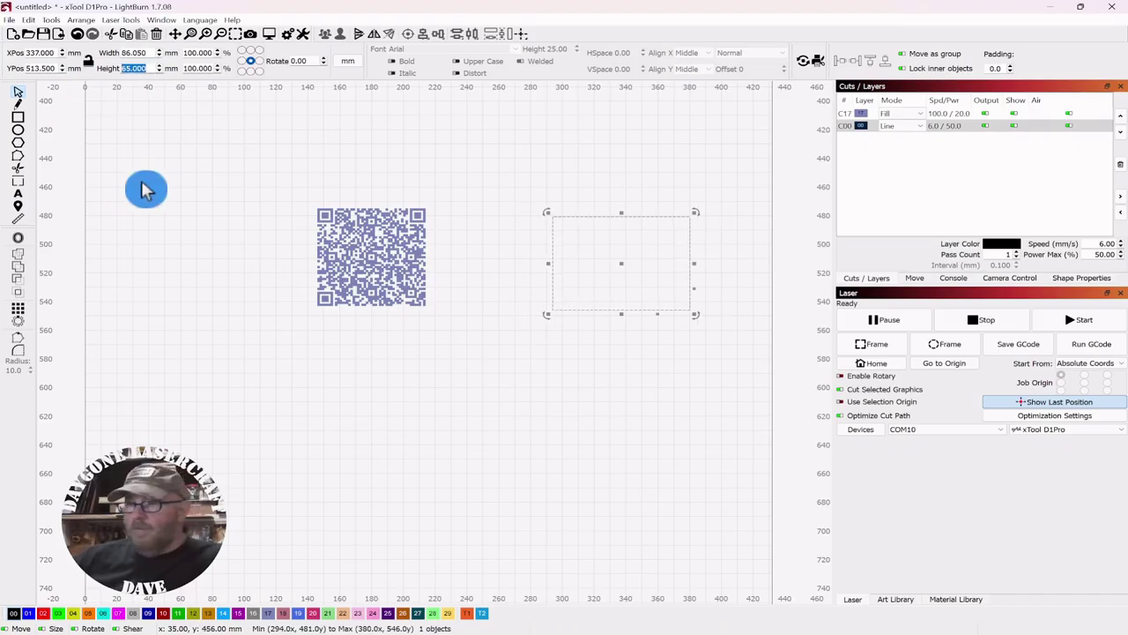
text(54.05)
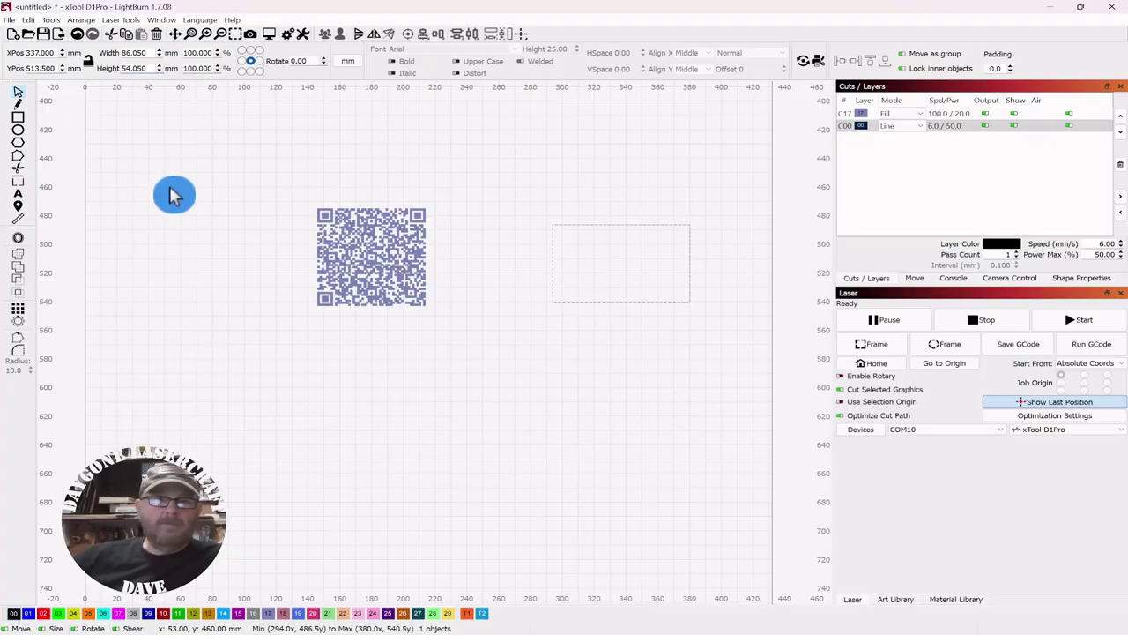
click(172, 194)
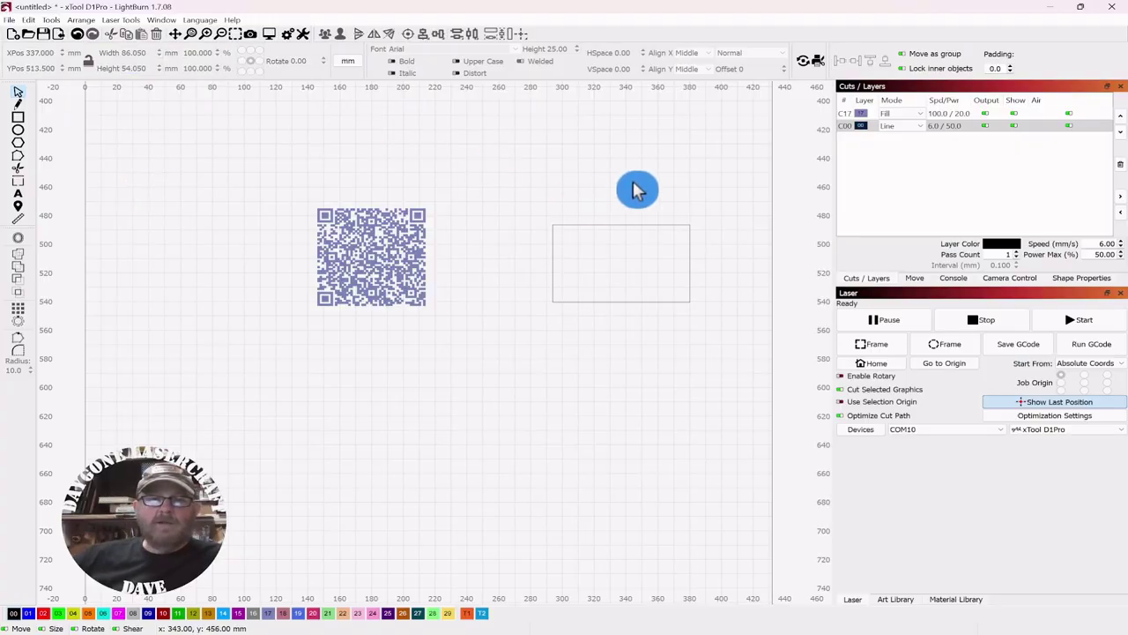
drag(696, 185, 540, 340)
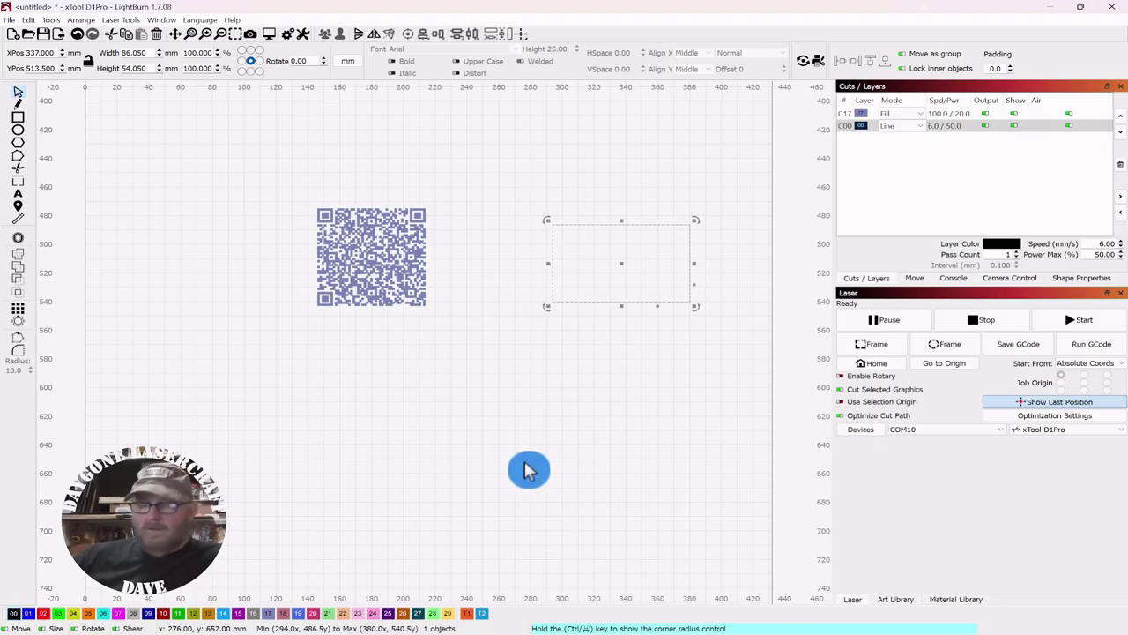
key(ctrl+period)
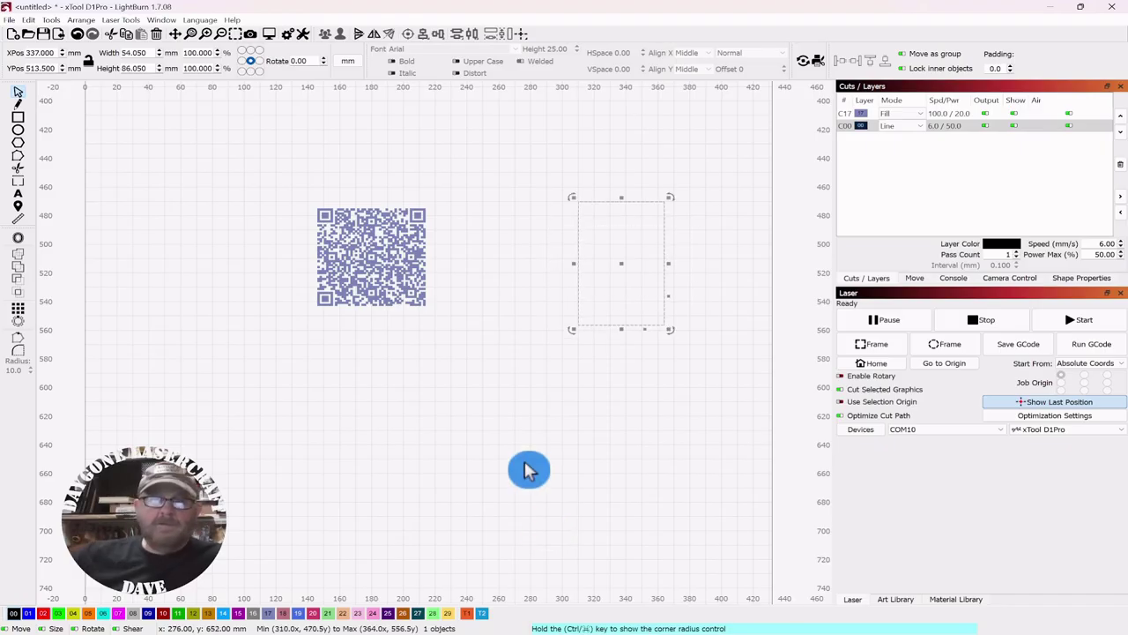
drag(622, 264, 522, 279)
scroll(548, 277, up, 5)
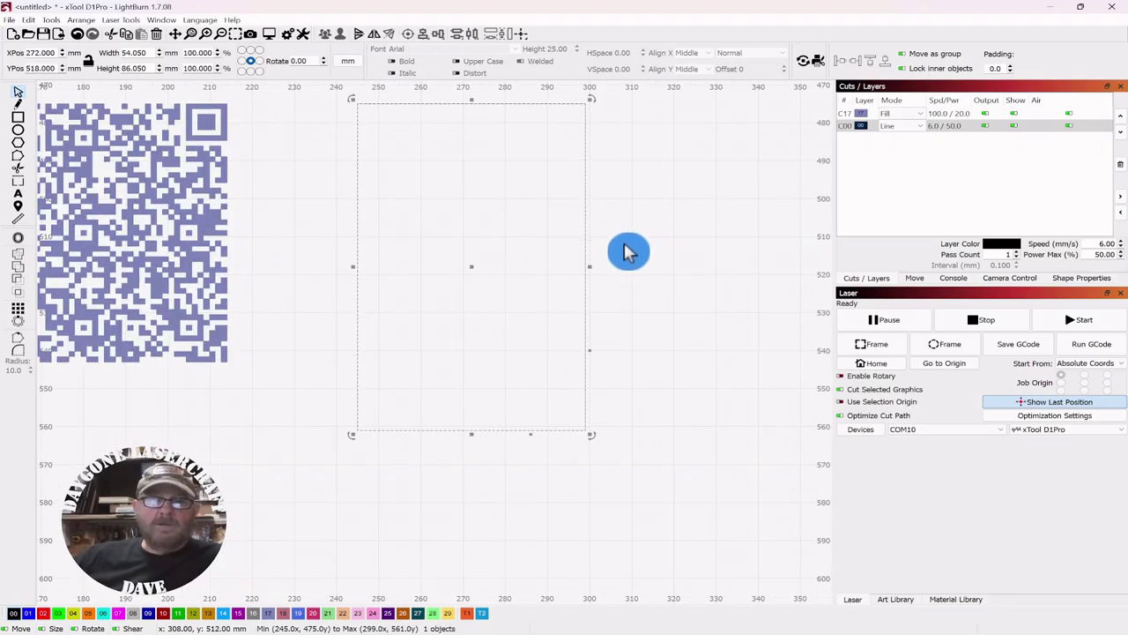
scroll(625, 253, down, 1)
scroll(626, 258, up, 1)
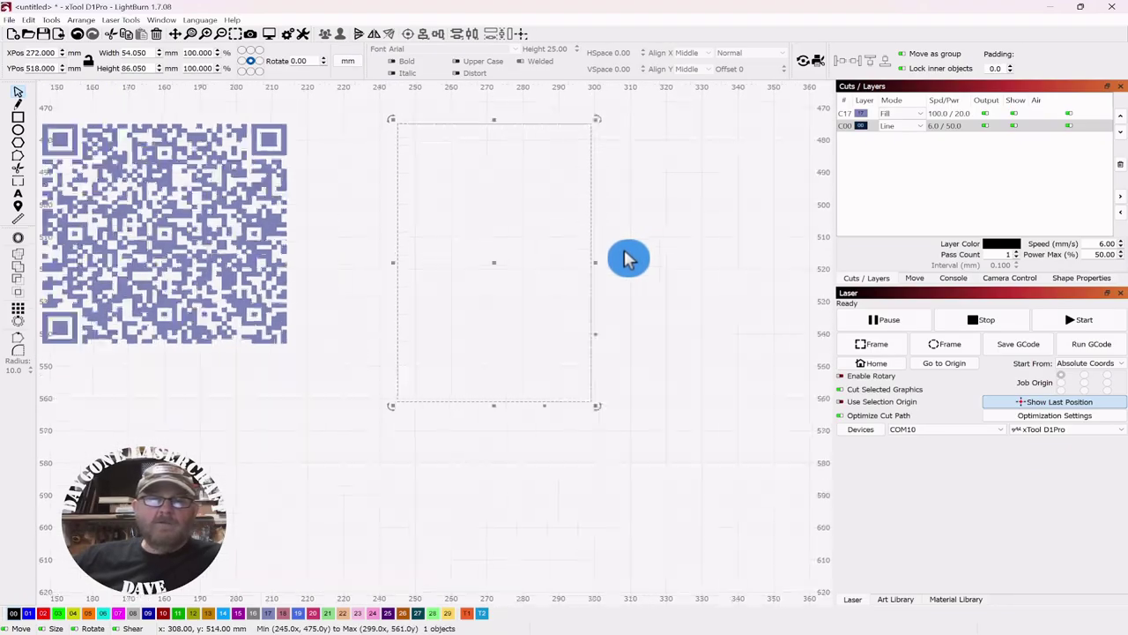
drag(627, 258, 718, 262)
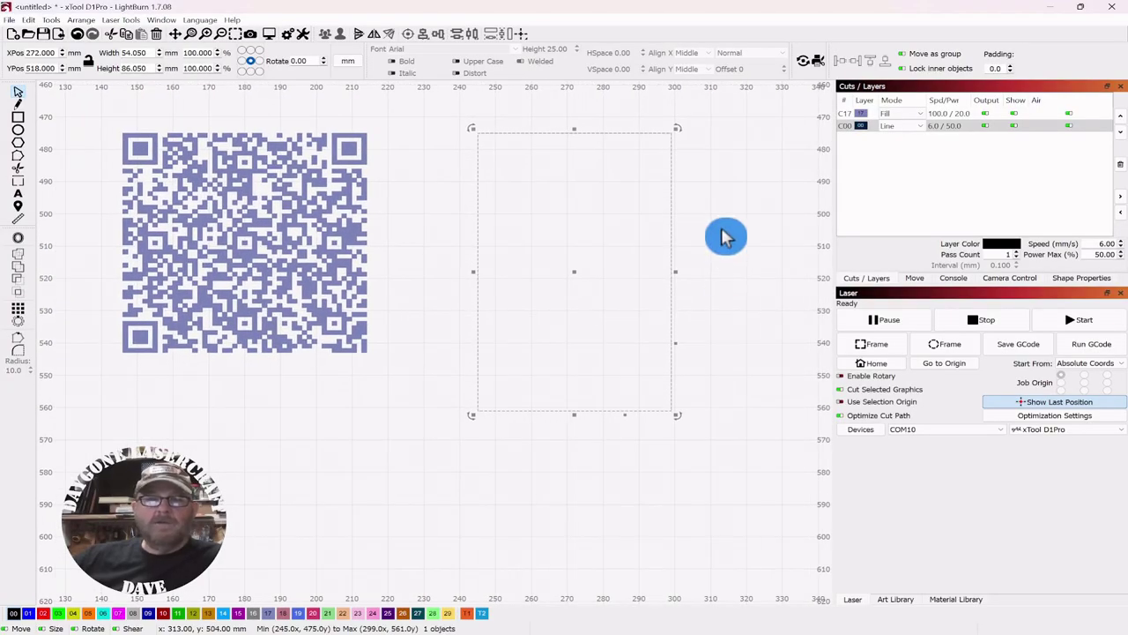
click(725, 227)
drag(390, 114, 99, 412)
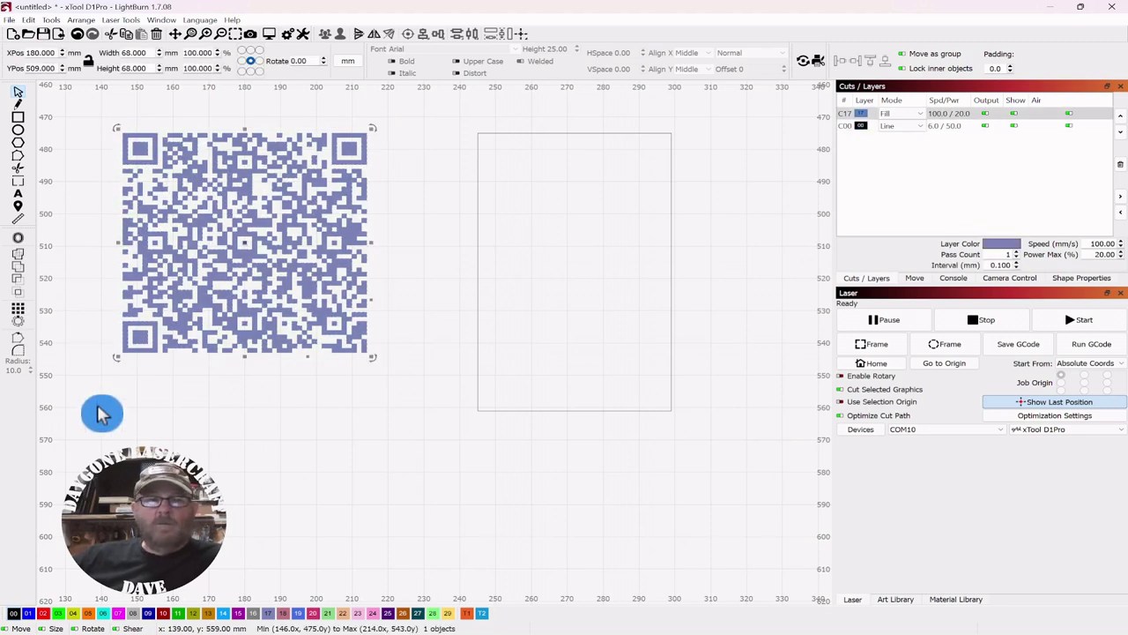
click(294, 473)
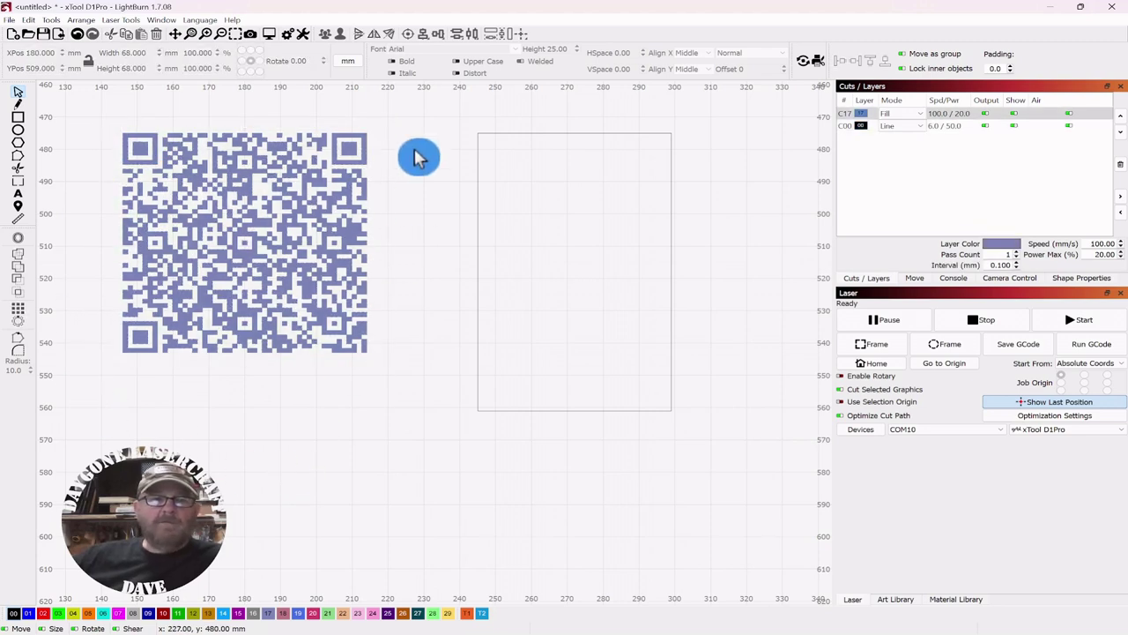
drag(410, 211, 553, 222)
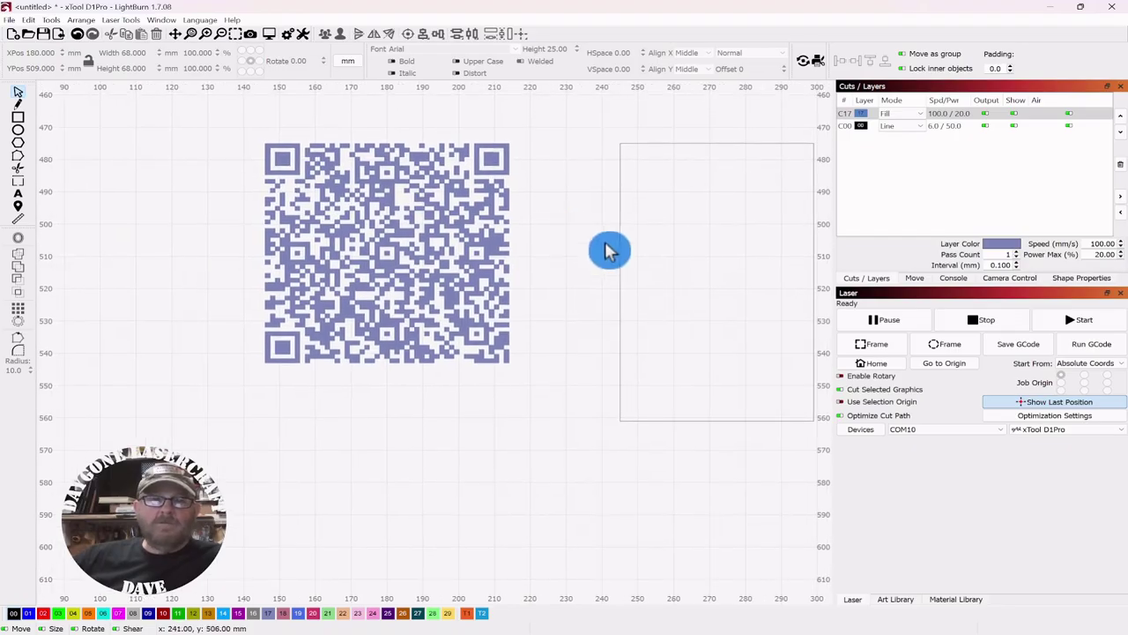
click(700, 255)
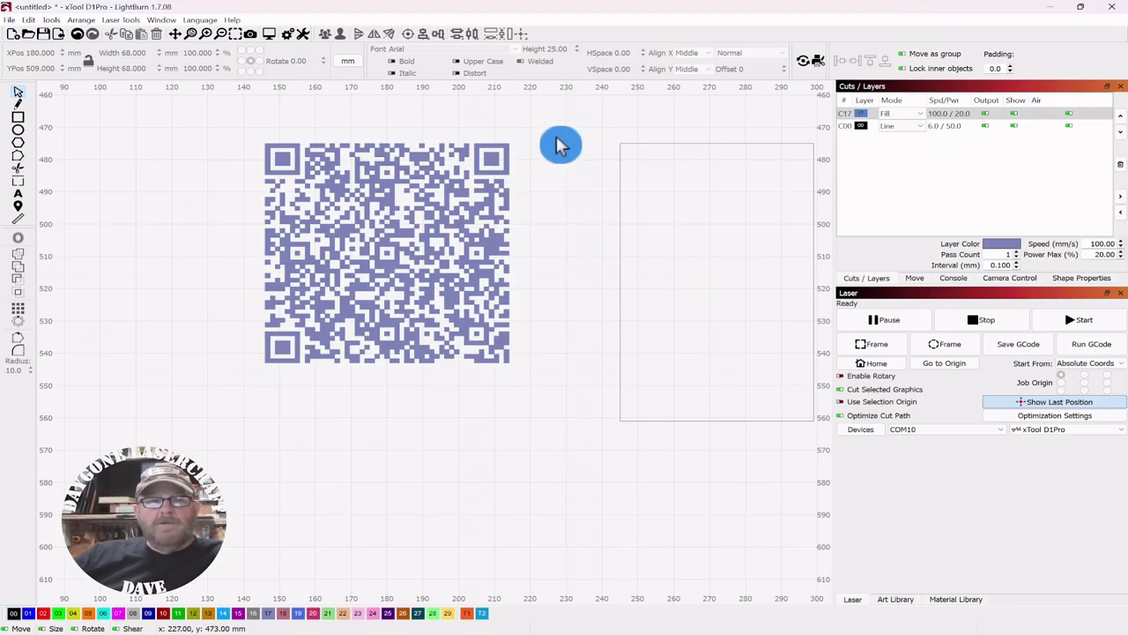
Shrink the QR code to 44.894 mm square and place it in the card's lower half.
drag(544, 133, 160, 414)
drag(523, 477, 441, 494)
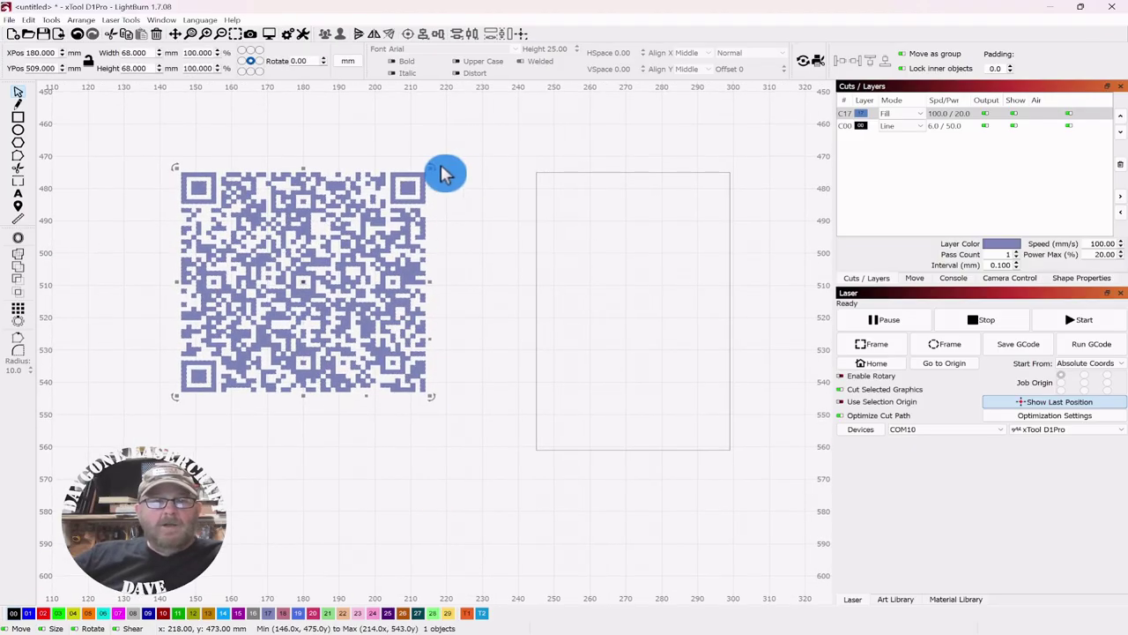
drag(431, 165, 348, 242)
drag(267, 344, 640, 358)
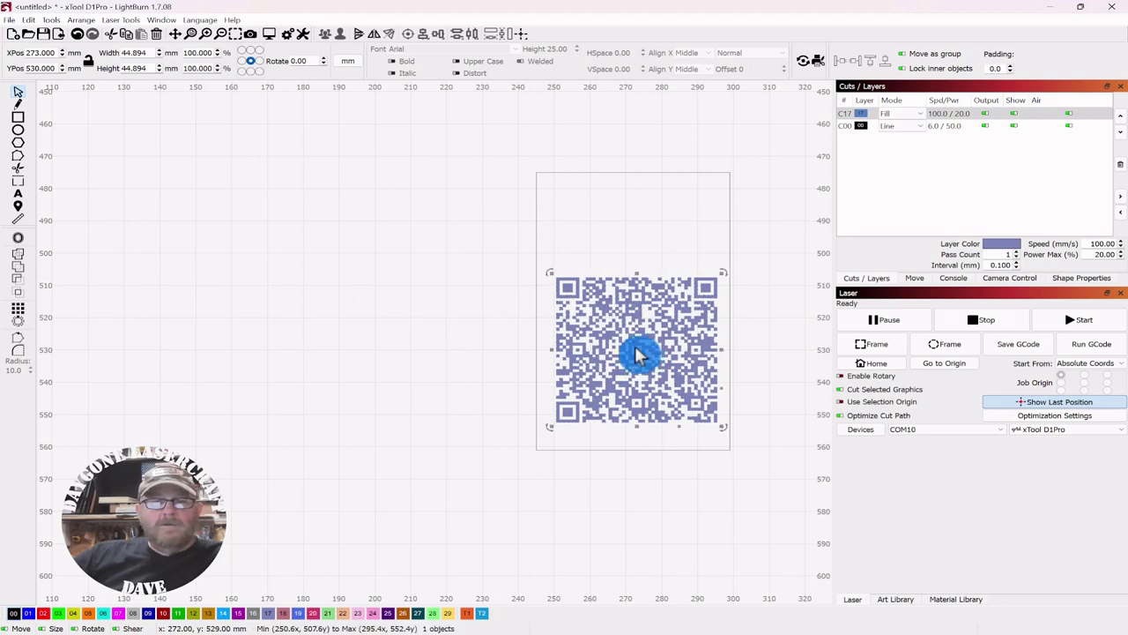
click(426, 305)
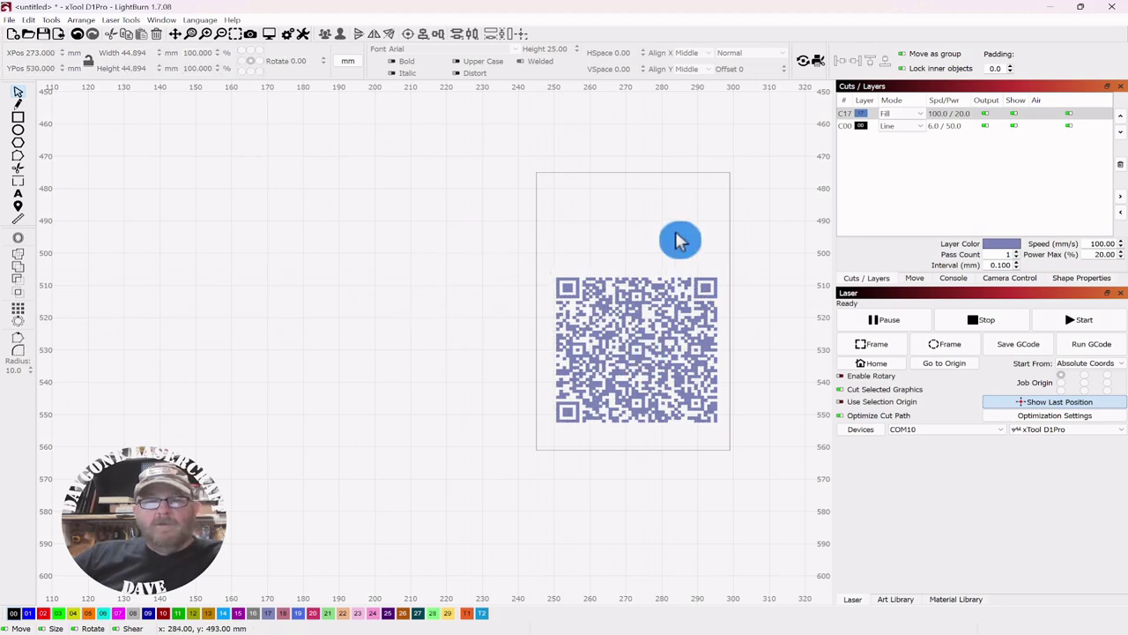
drag(676, 232, 638, 355)
click(631, 225)
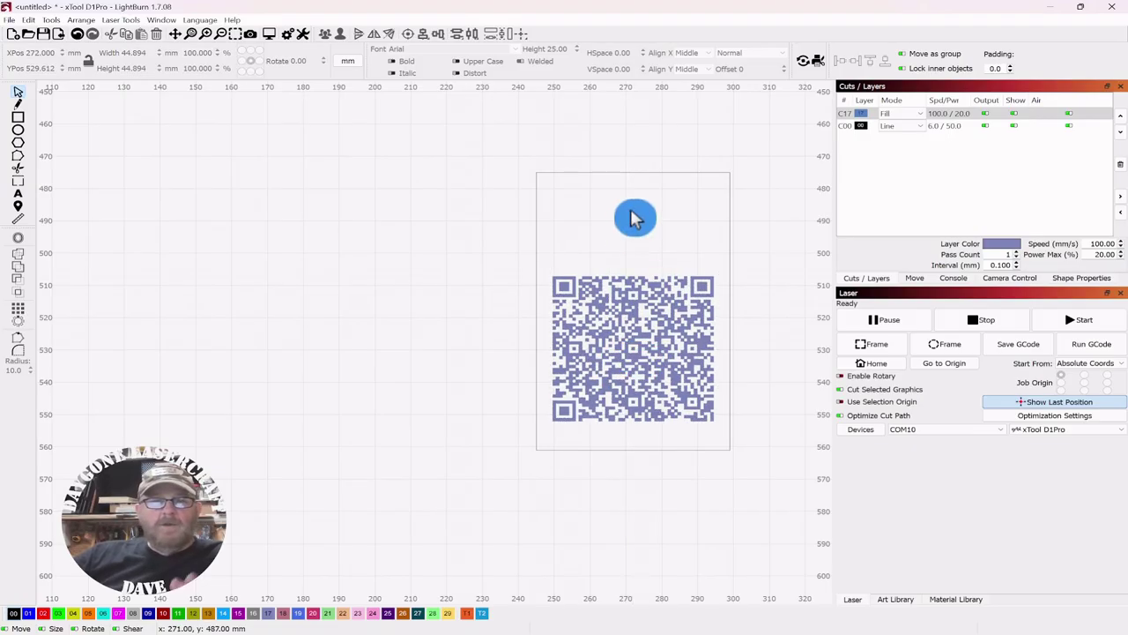
Add 10 mm text left of the card: the owner's name, then 'Contact Info' below.
click(19, 193)
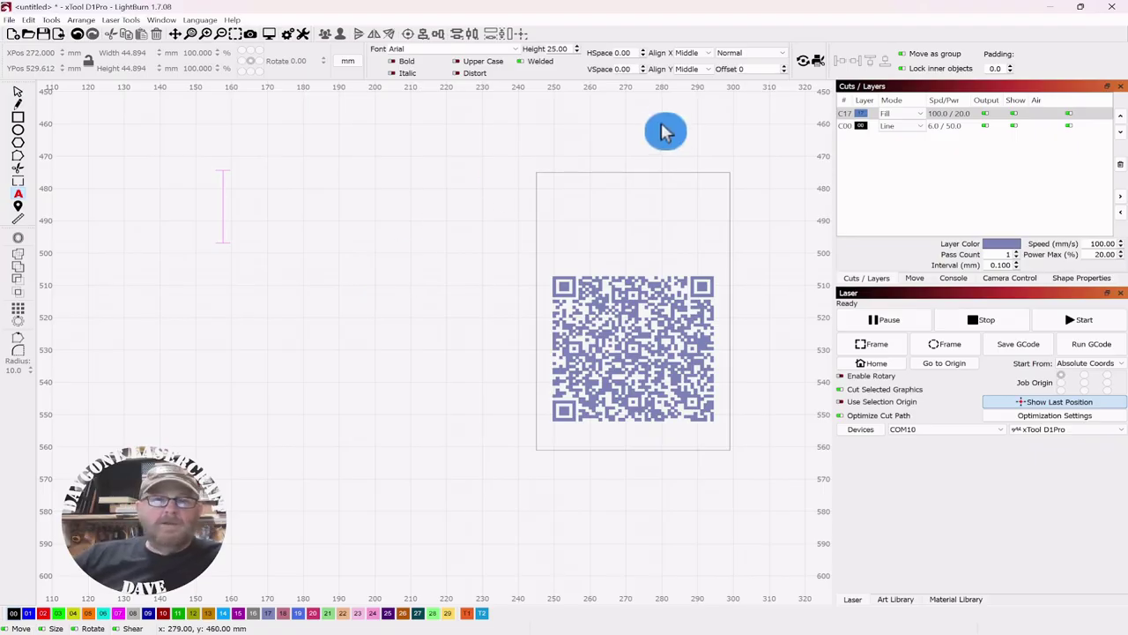
scroll(447, 207, down, 1)
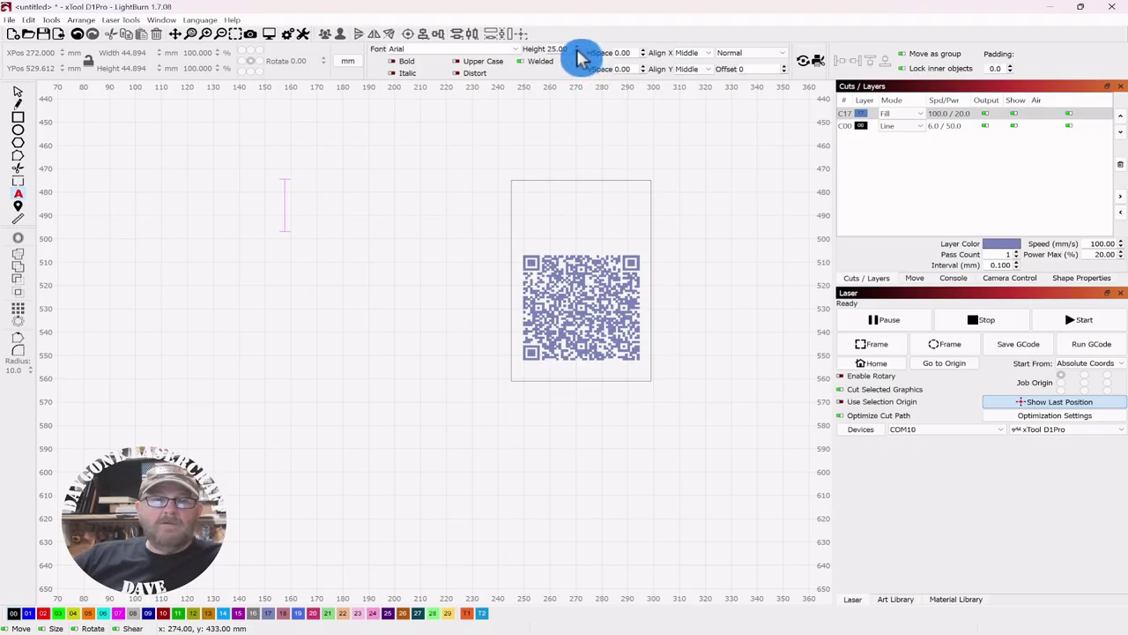
scroll(577, 53, down, 5)
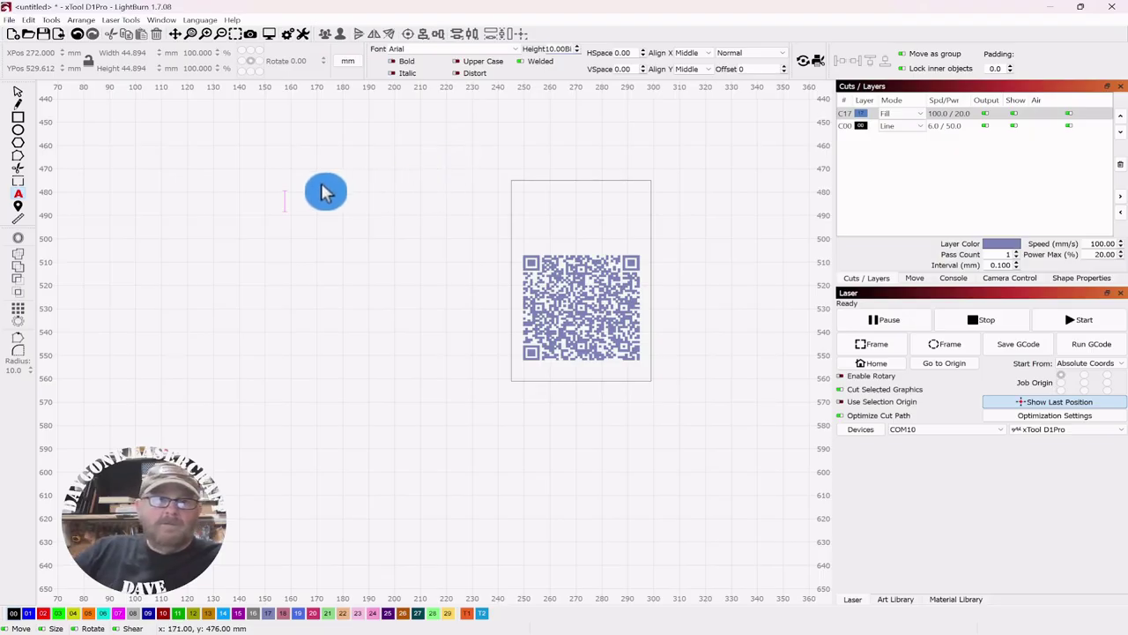
click(264, 197)
click(303, 231)
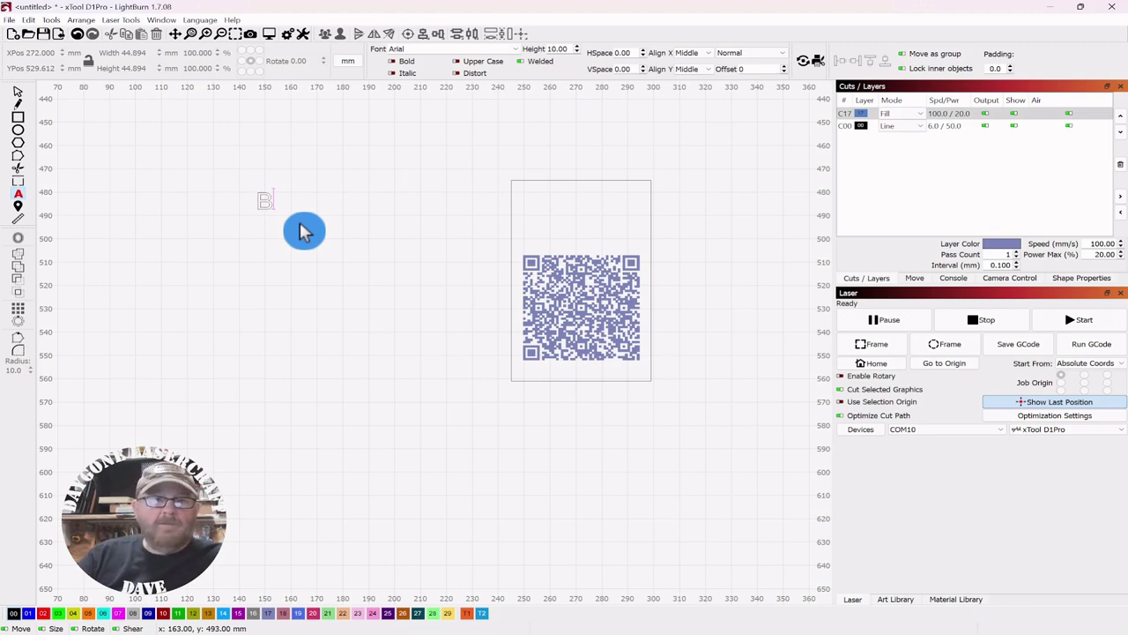
text(y Bob)
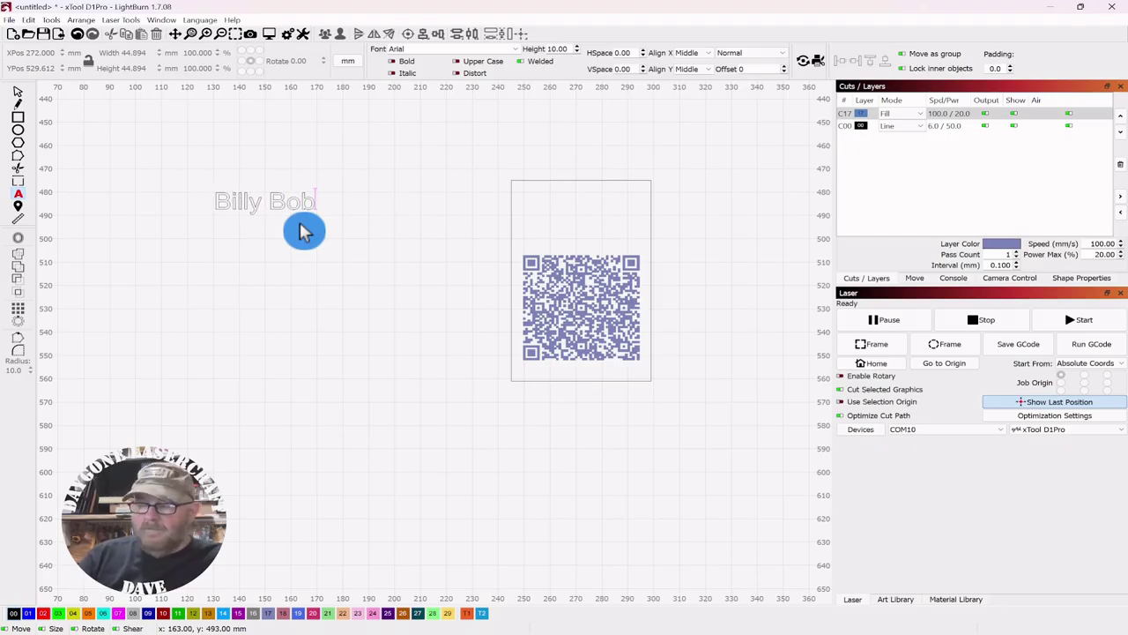
text('s)
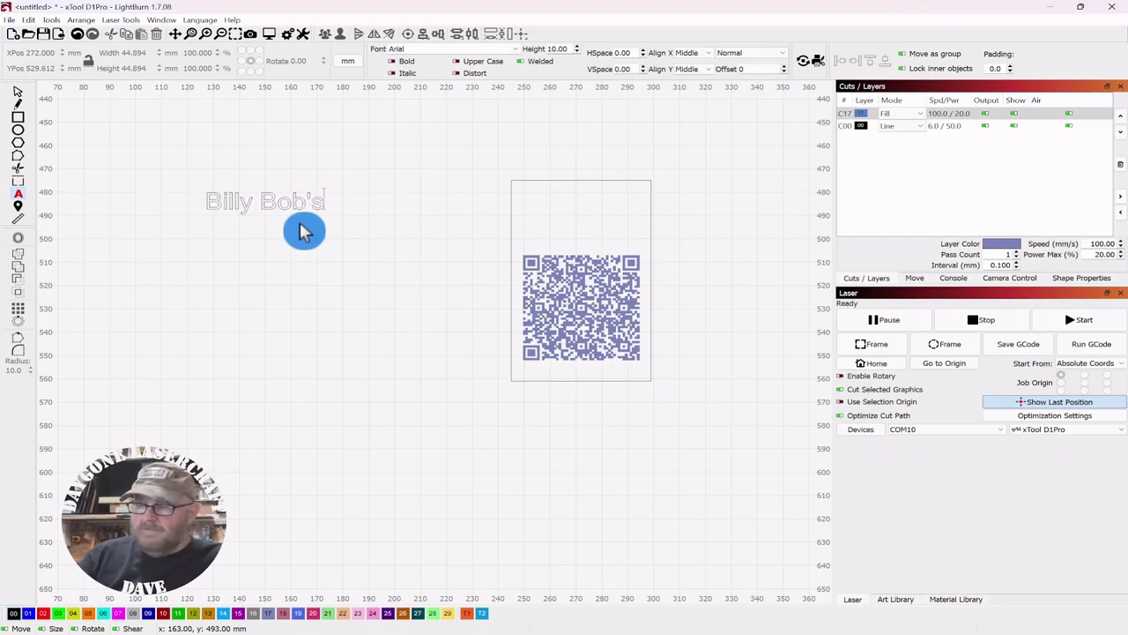
key(Return)
text(Contact Info)
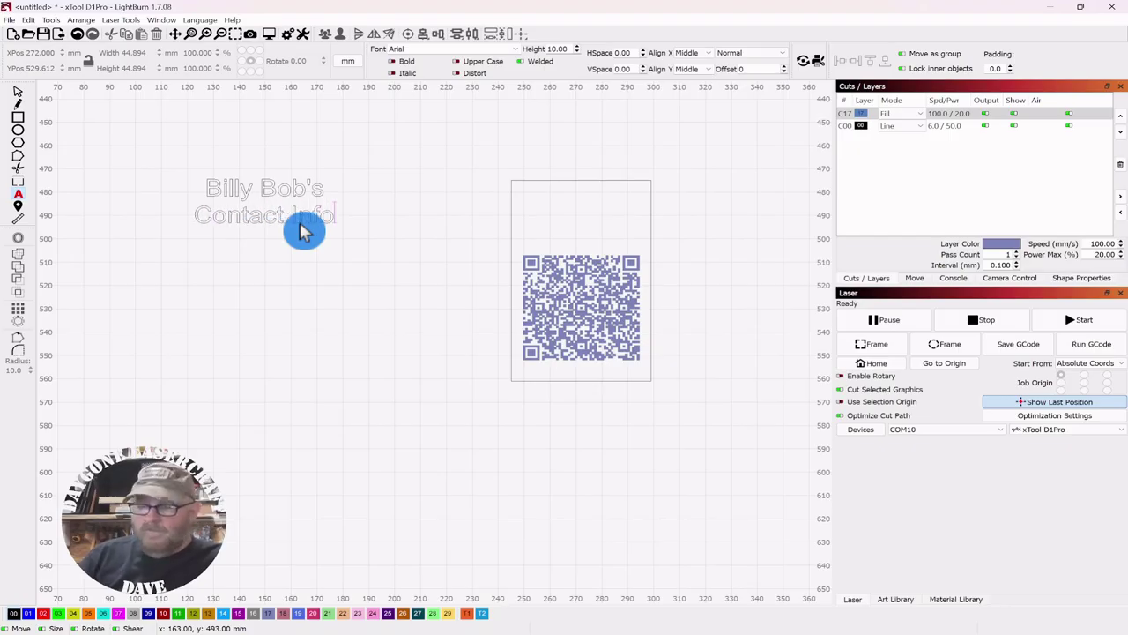
Switch the heading text to the Stencil font and shrink it to about 52 × 14.5 mm.
scroll(336, 255, down, 1)
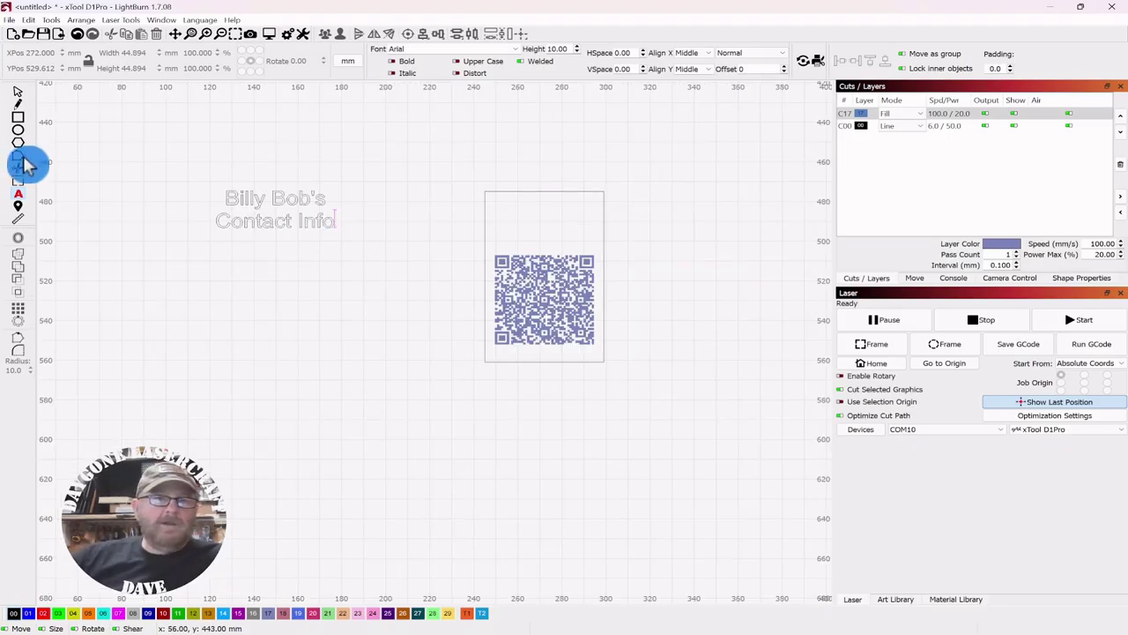
click(22, 95)
scroll(211, 274, up, 3)
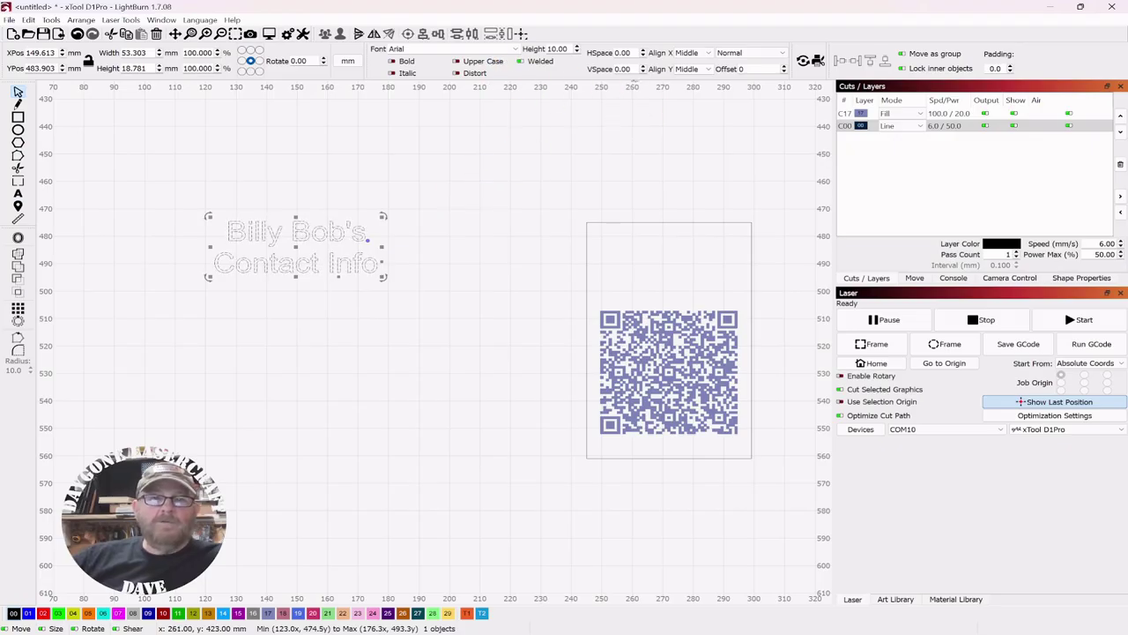
click(518, 53)
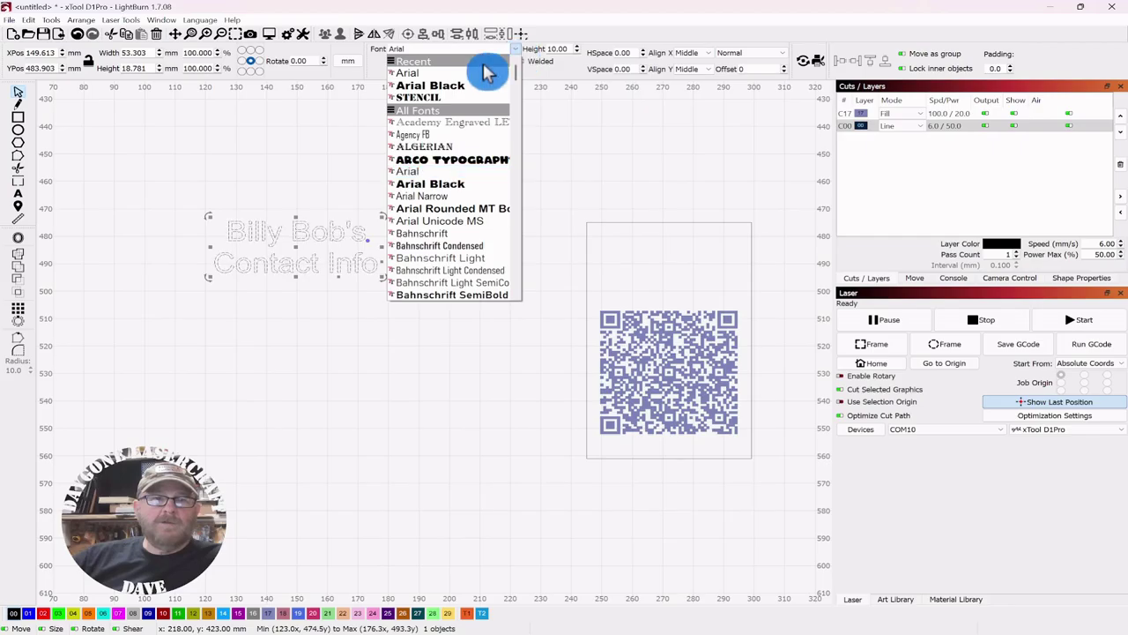
click(434, 98)
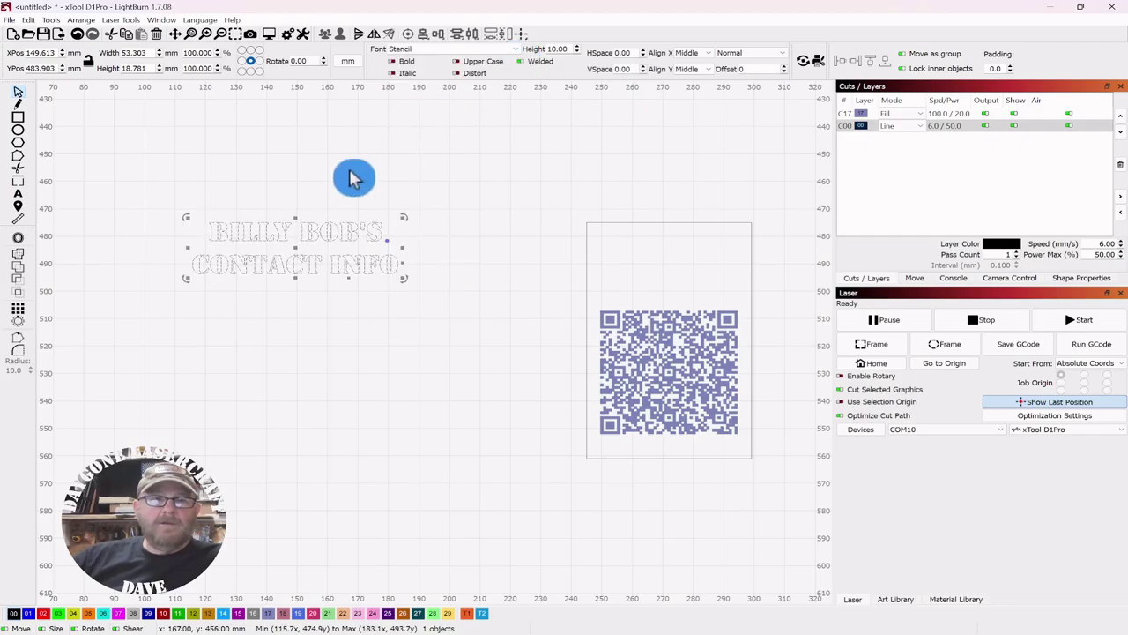
drag(403, 217, 327, 237)
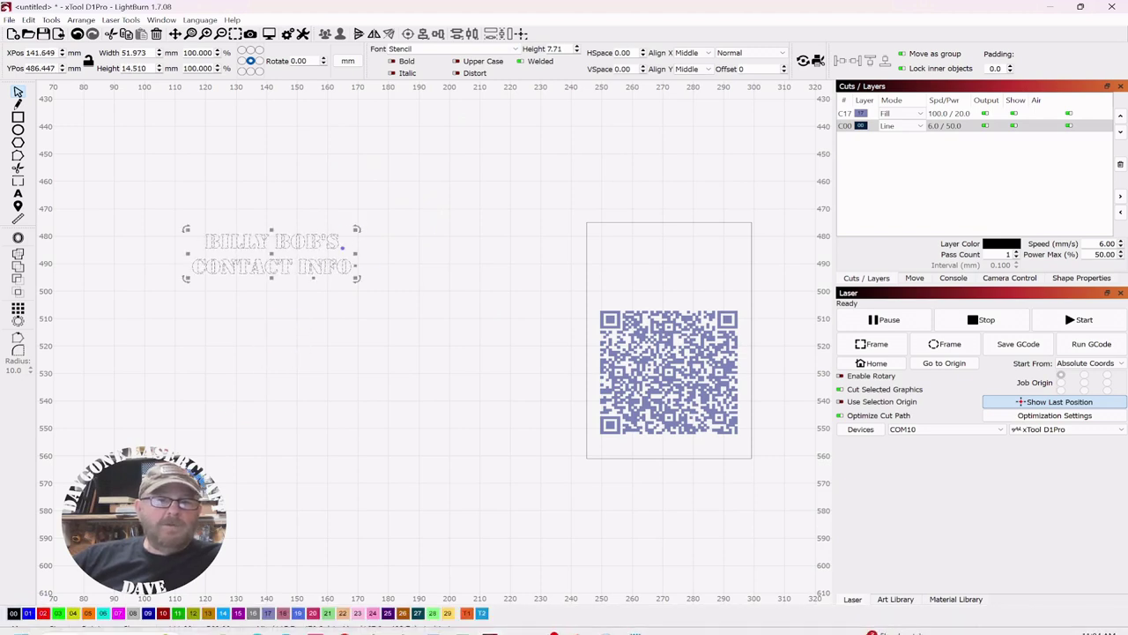
Put the heading on blue layer C17, shrink it to about 46.8 × 13.1 mm, and centre it above the QR code.
click(267, 614)
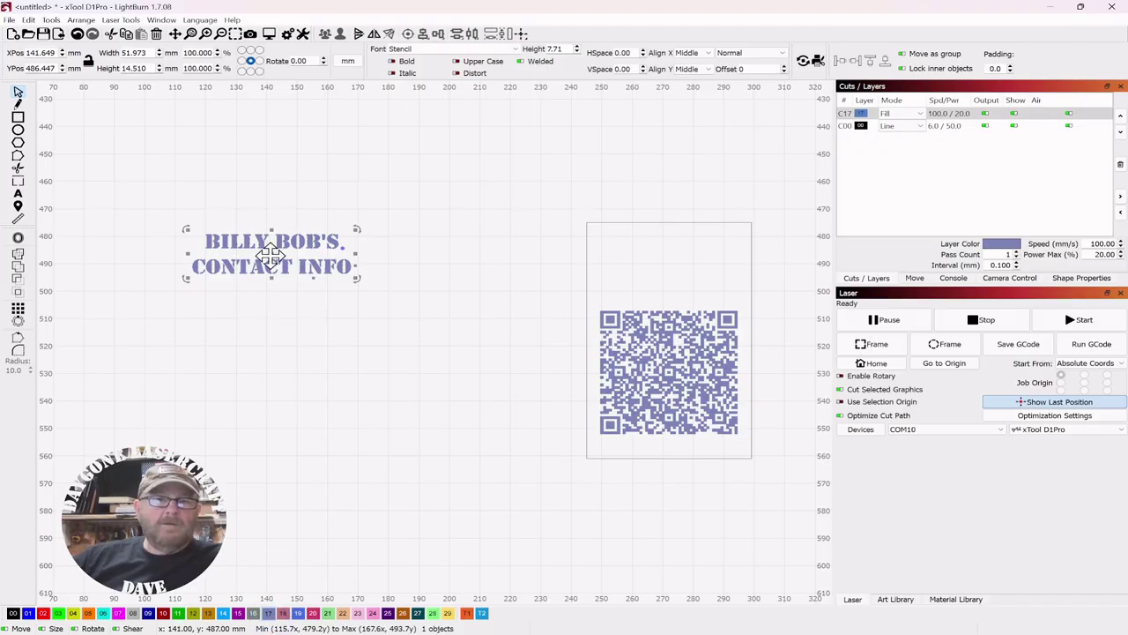
drag(297, 263, 669, 274)
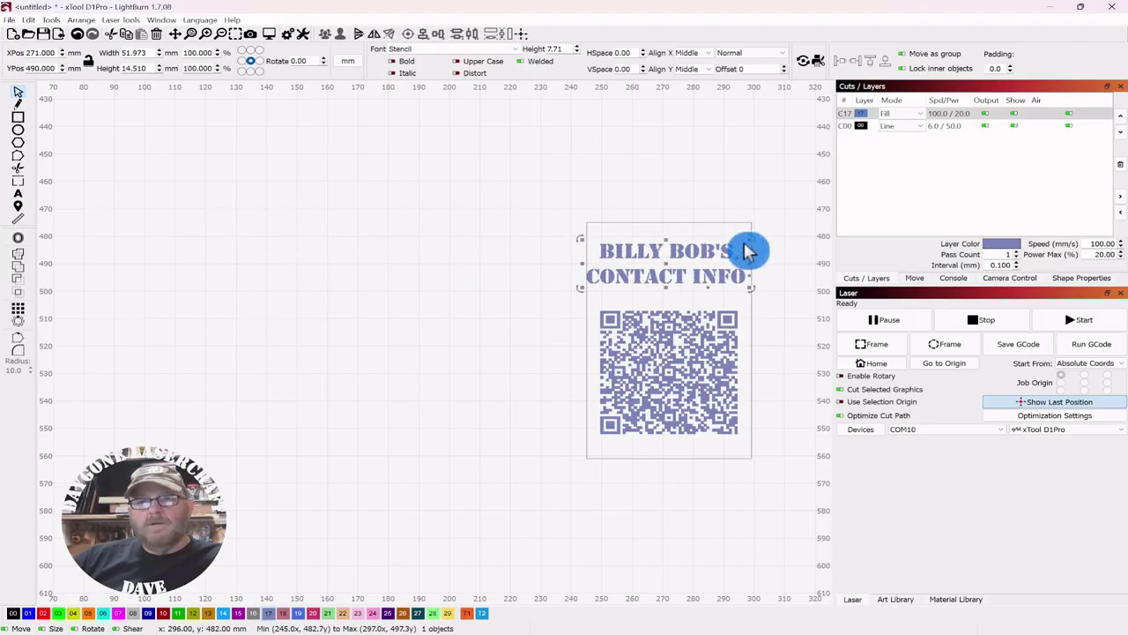
drag(750, 241, 731, 245)
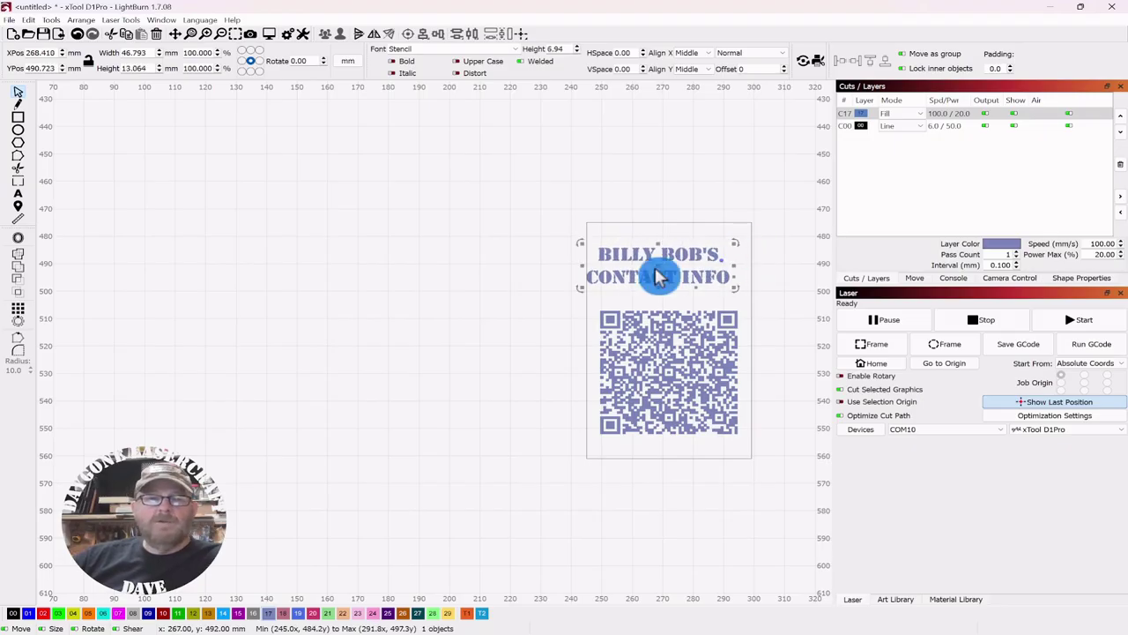
drag(659, 267, 674, 278)
click(517, 287)
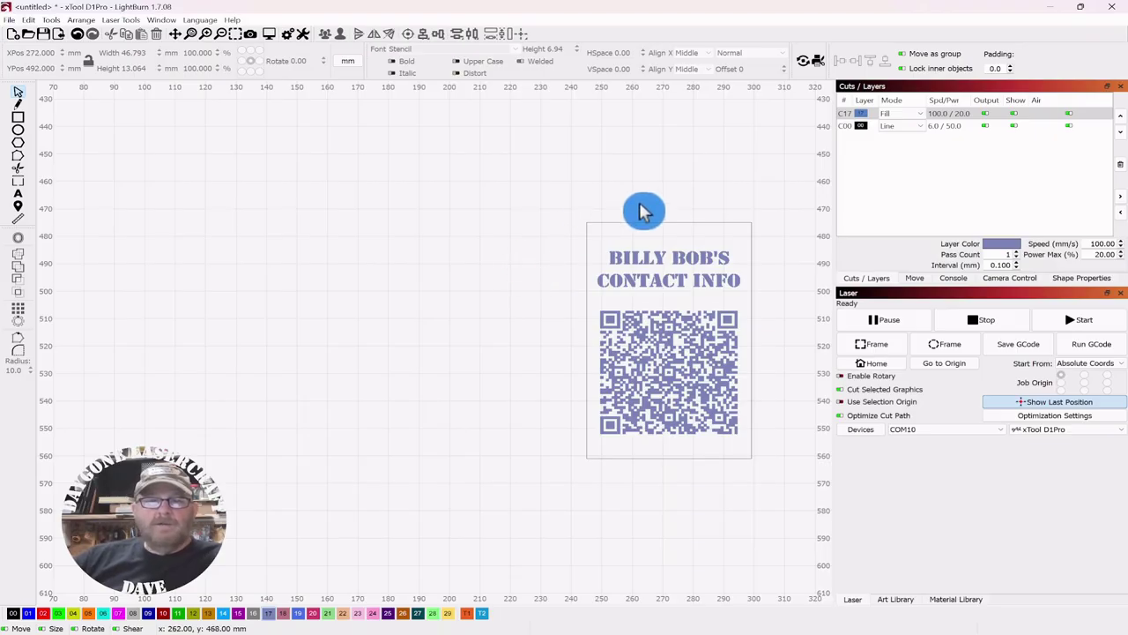
Rotate a copy of the card outline to 86.05 × 54.05 mm landscape and place it left of the QR card.
drag(641, 209, 587, 247)
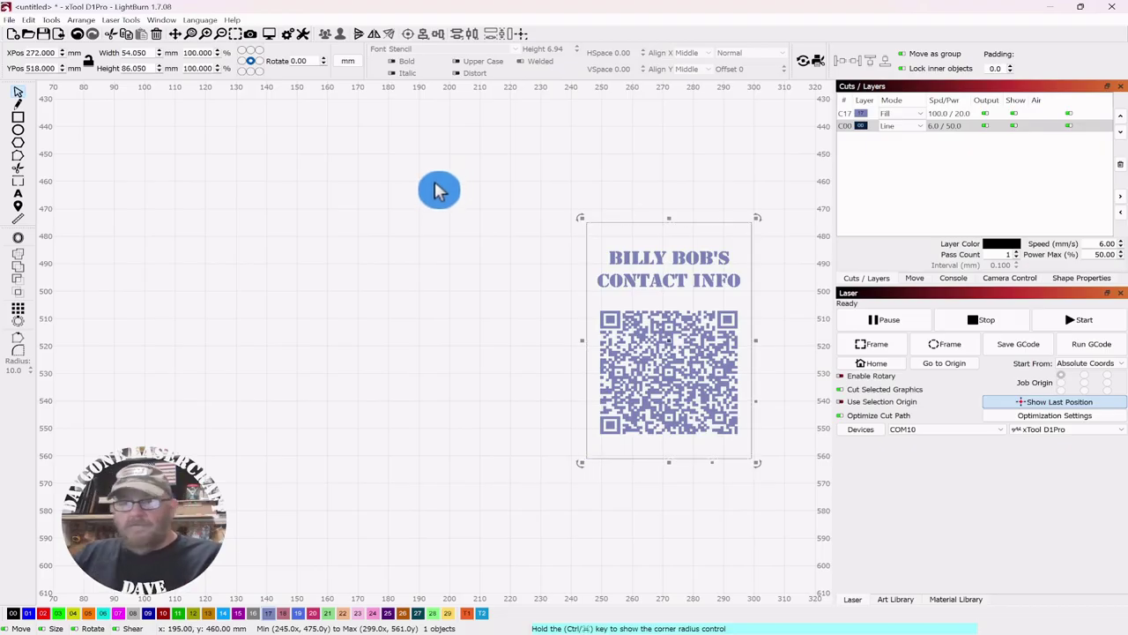
key(ctrl+period)
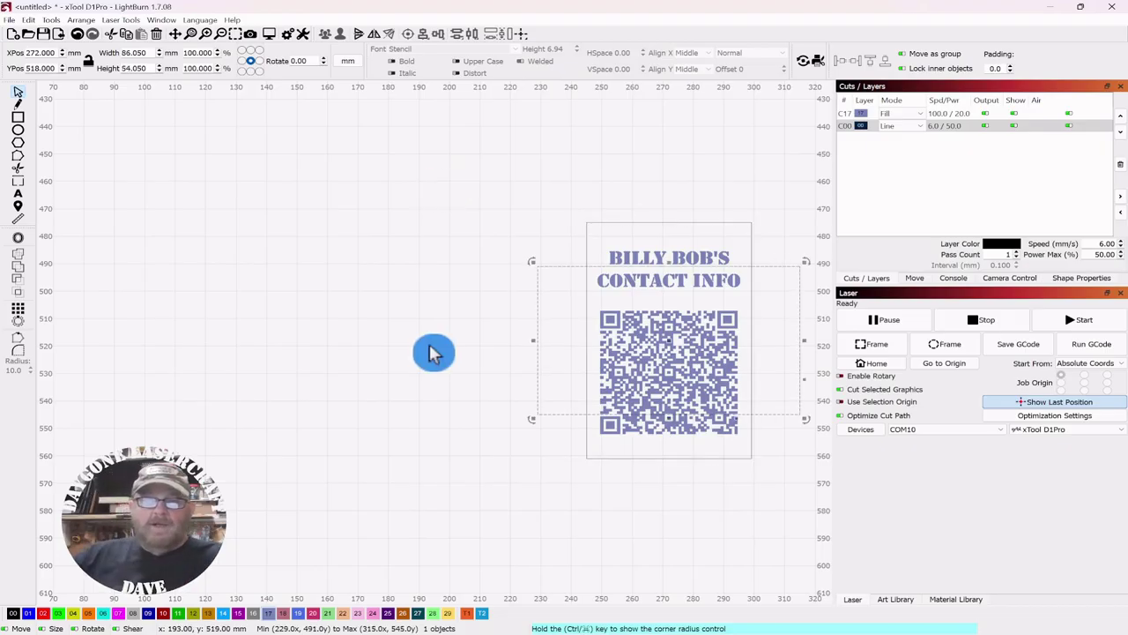
drag(432, 353, 382, 255)
click(577, 140)
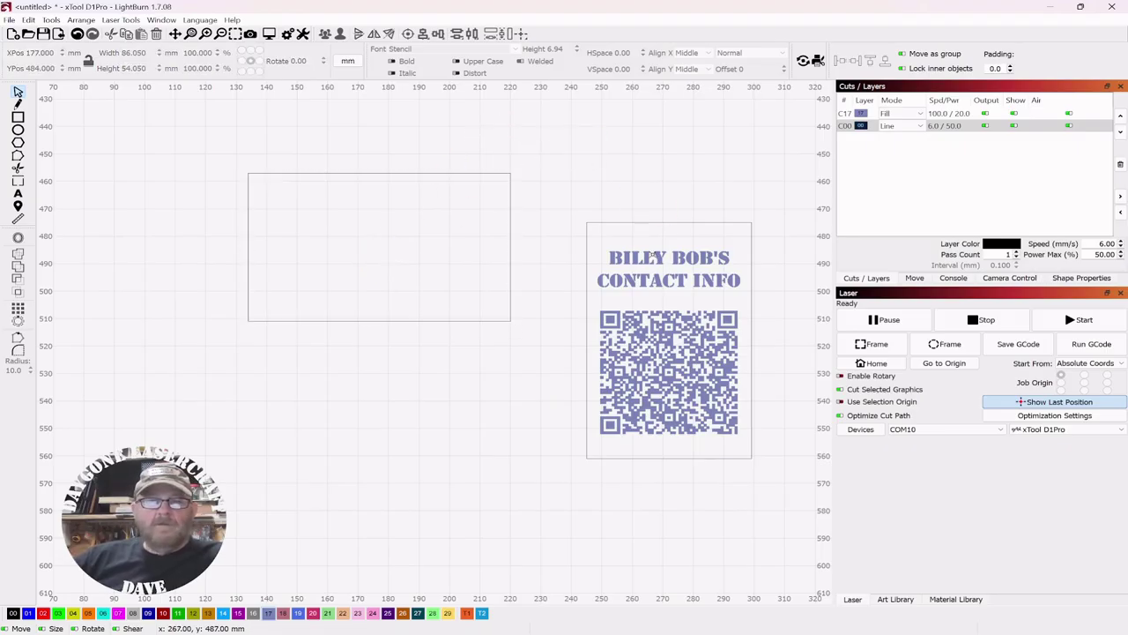
Copy the Stencil heading into the landscape outline, enlarge it to 65.45 × 18.27 mm, and start editing its second line.
click(653, 256)
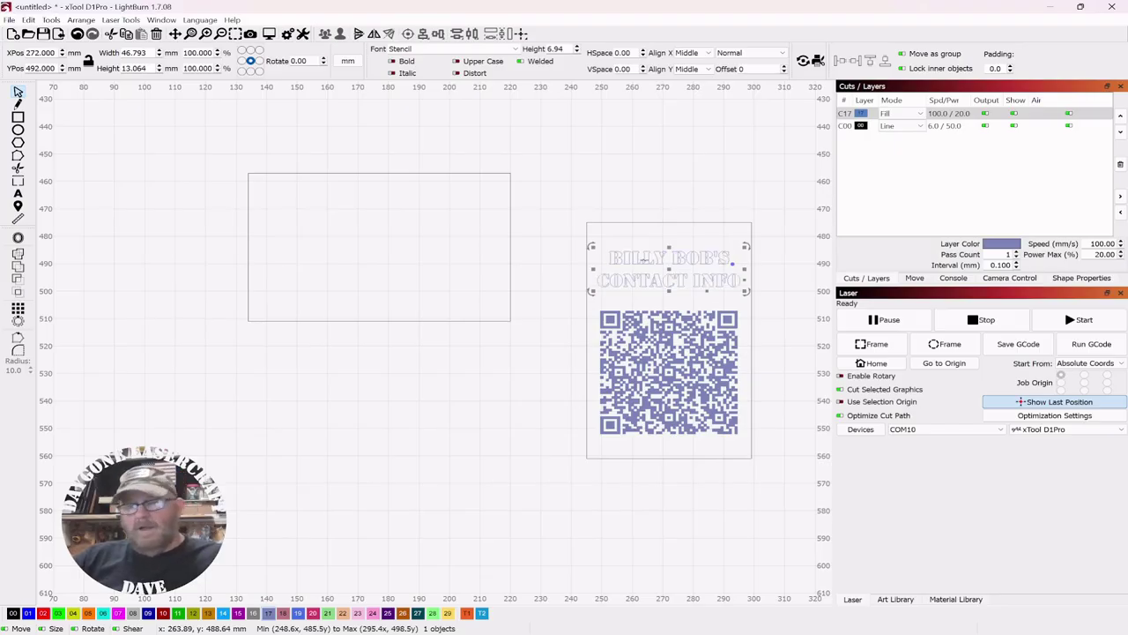
key(Left)
key(Left)
key(Left)
key(Left)
key(Left)
key(Left)
key(Left)
key(Left)
key(Left)
key(Left)
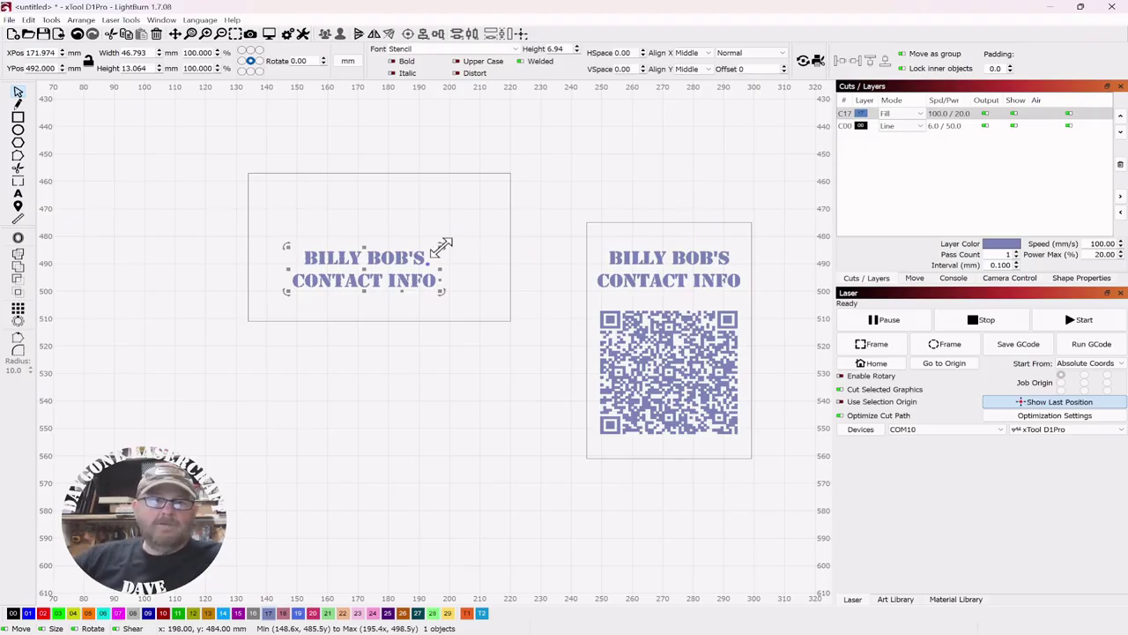
drag(443, 244, 383, 236)
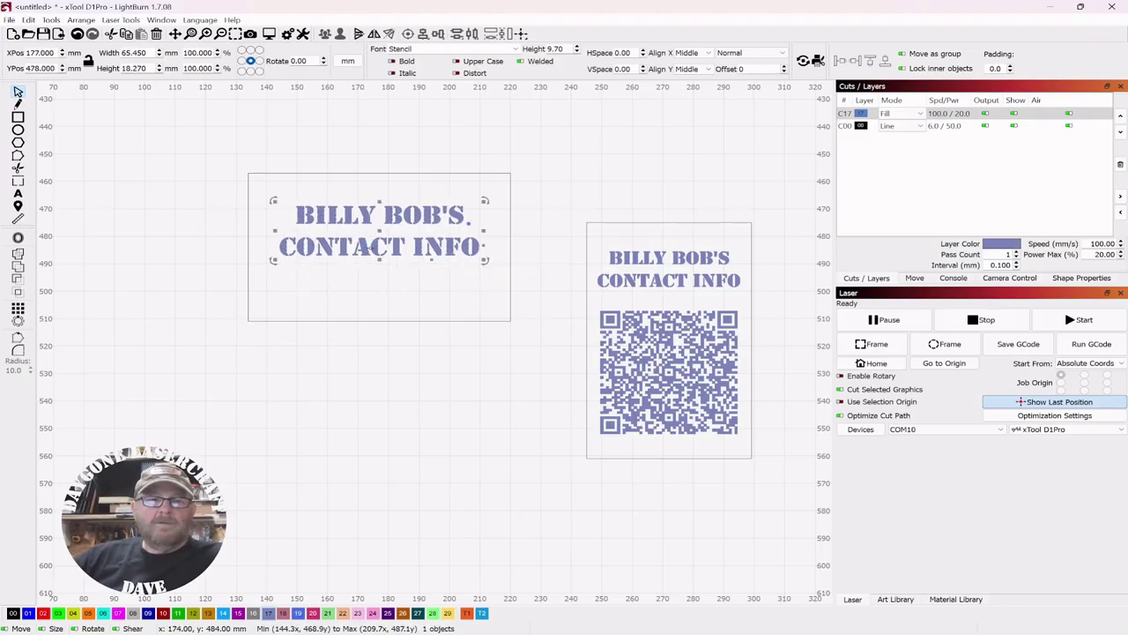
double_click(470, 253)
click(558, 169)
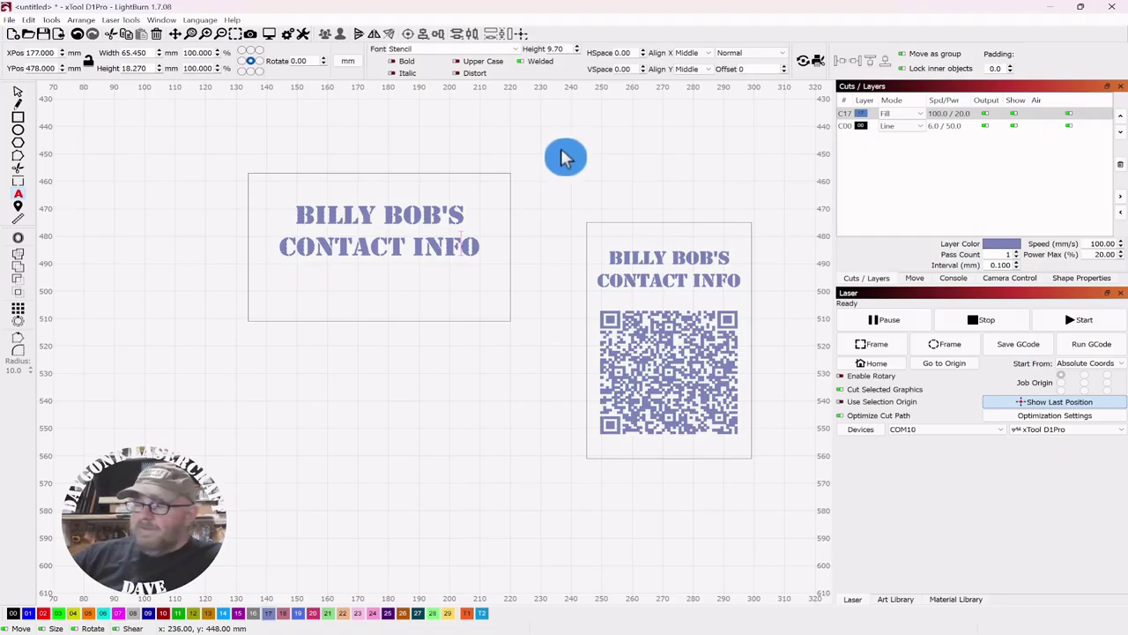
Replace the CONTACT INFO line with TIRES so the text reads BILLY BOB'S TIRES.
key(Delete)
key(BackSpace)
key(BackSpace)
key(BackSpace)
key(BackSpace)
key(BackSpace)
key(BackSpace)
key(BackSpace)
key(BackSpace)
key(BackSpace)
key(BackSpace)
key(BackSpace)
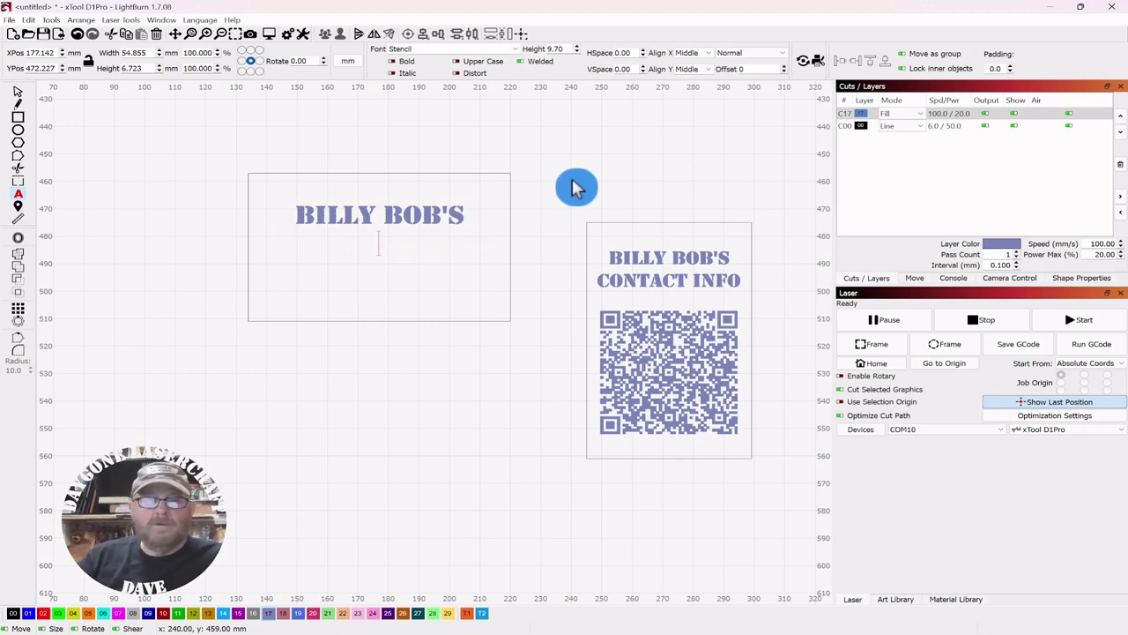
text(TIREEES)
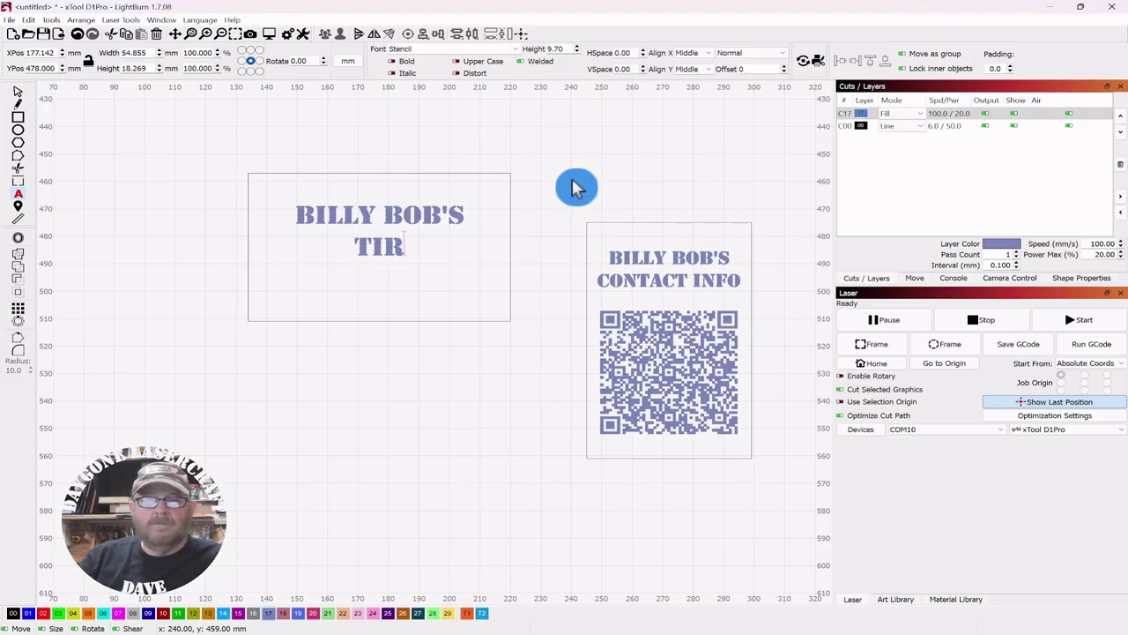
key(BackSpace)
key(BackSpace)
key(BackSpace)
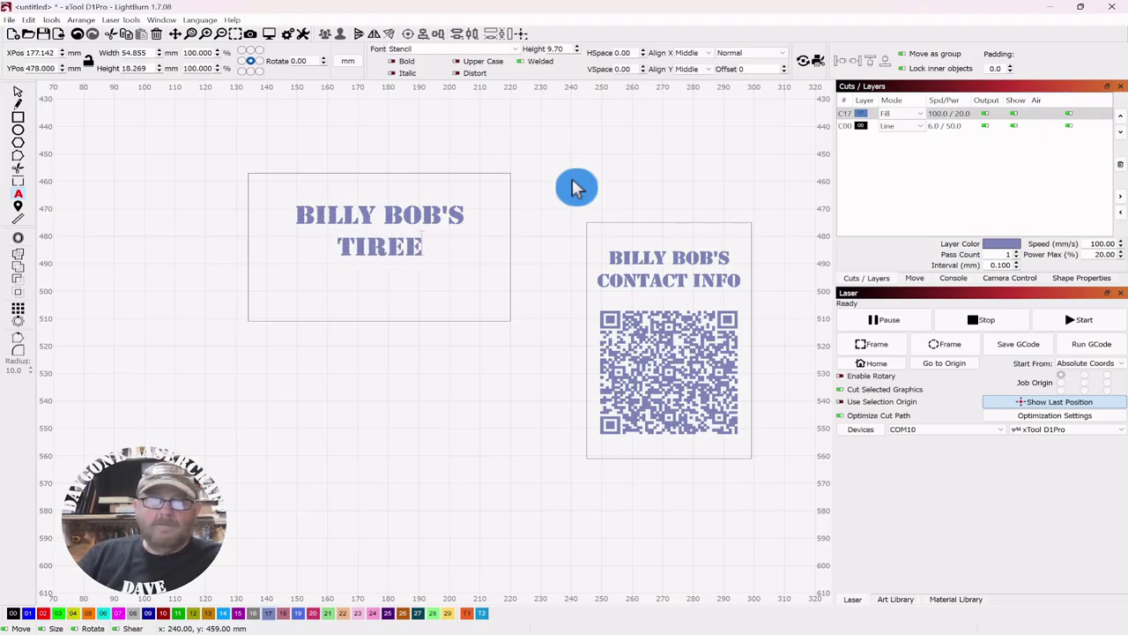
text(S)
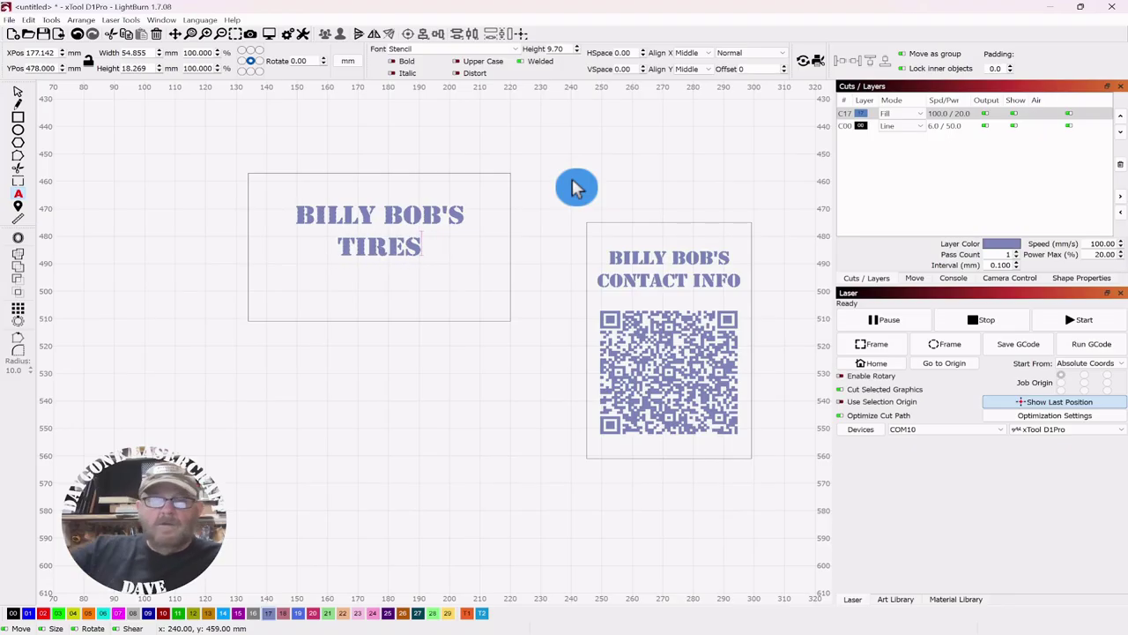
Enlarge the TIRES text to 69.619 × 29.694 mm and centre it in the landscape card.
click(18, 96)
click(307, 262)
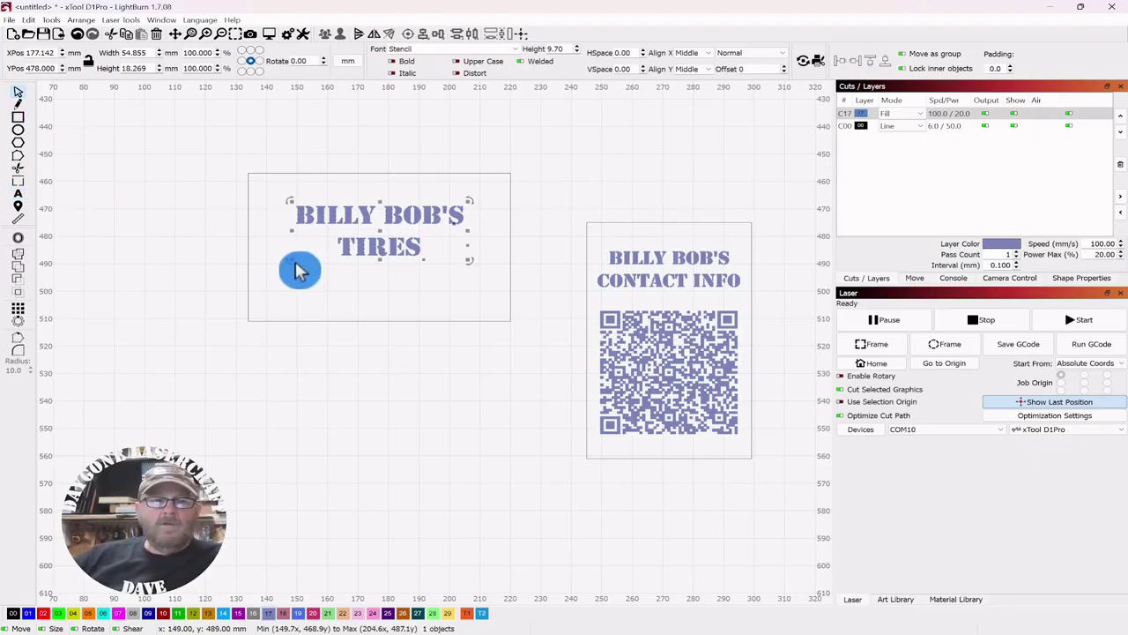
mouse_move(292, 261)
mouse_down()
mouse_move(282, 276)
mouse_move(294, 268)
mouse_up()
click(355, 245)
drag(356, 245, 377, 300)
drag(375, 251, 376, 251)
click(493, 139)
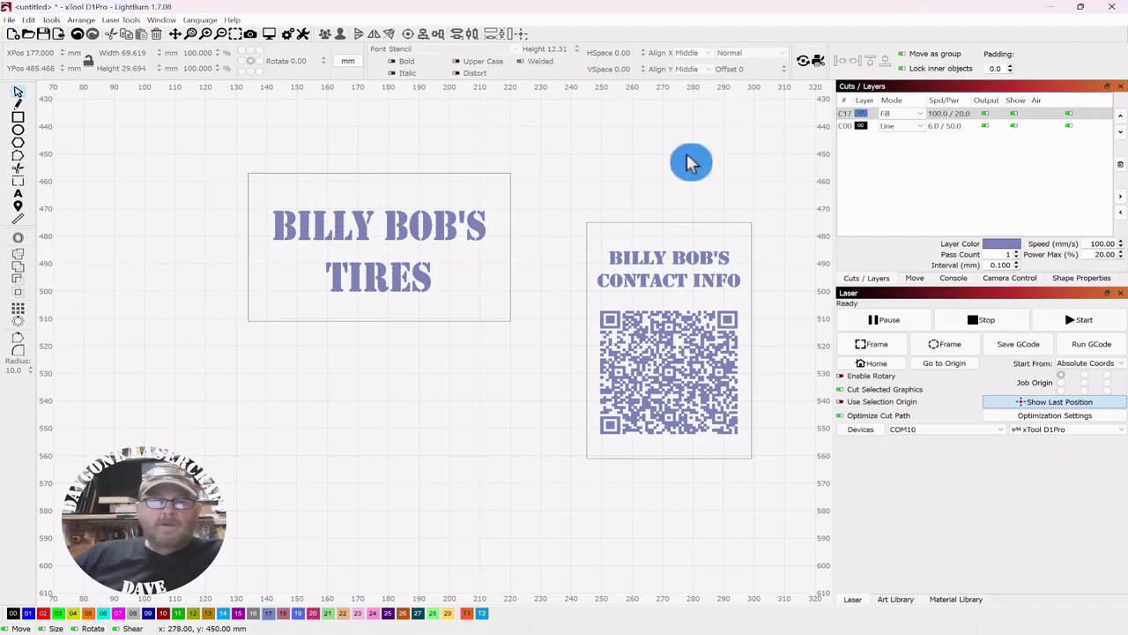
drag(687, 153, 536, 131)
scroll(511, 156, down, 1)
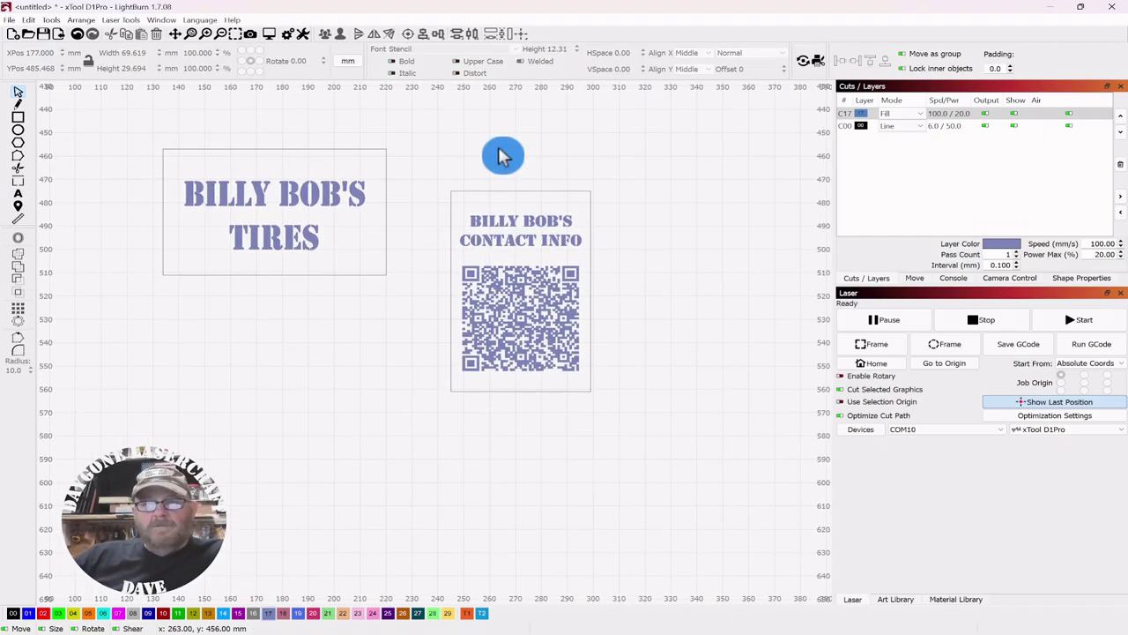
drag(649, 162, 640, 182)
click(643, 184)
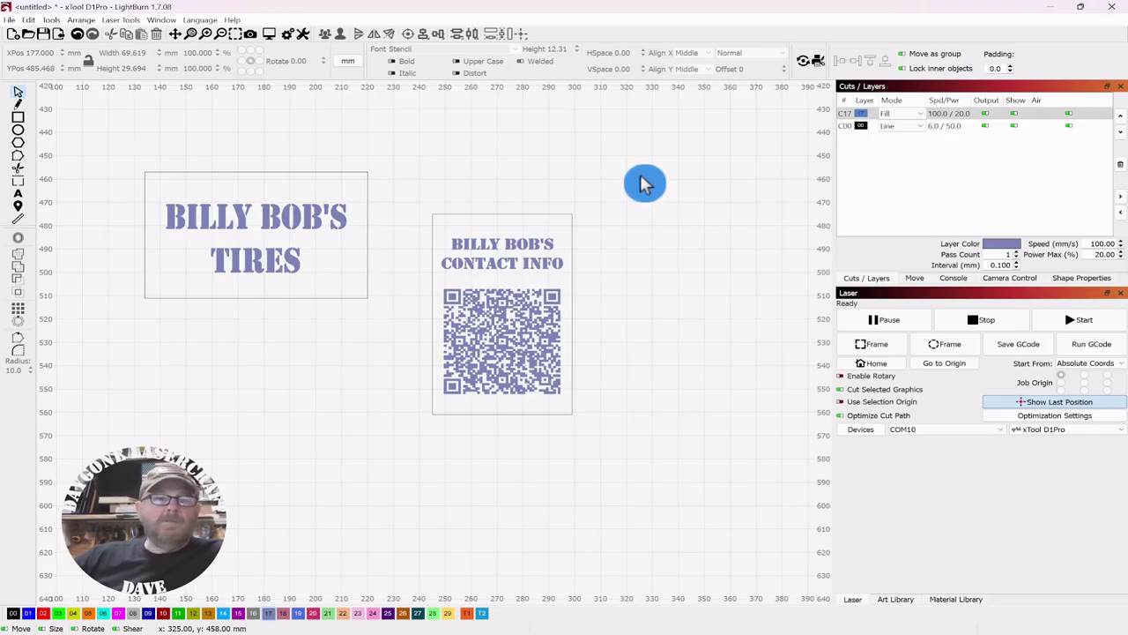
click(515, 340)
double_click(516, 340)
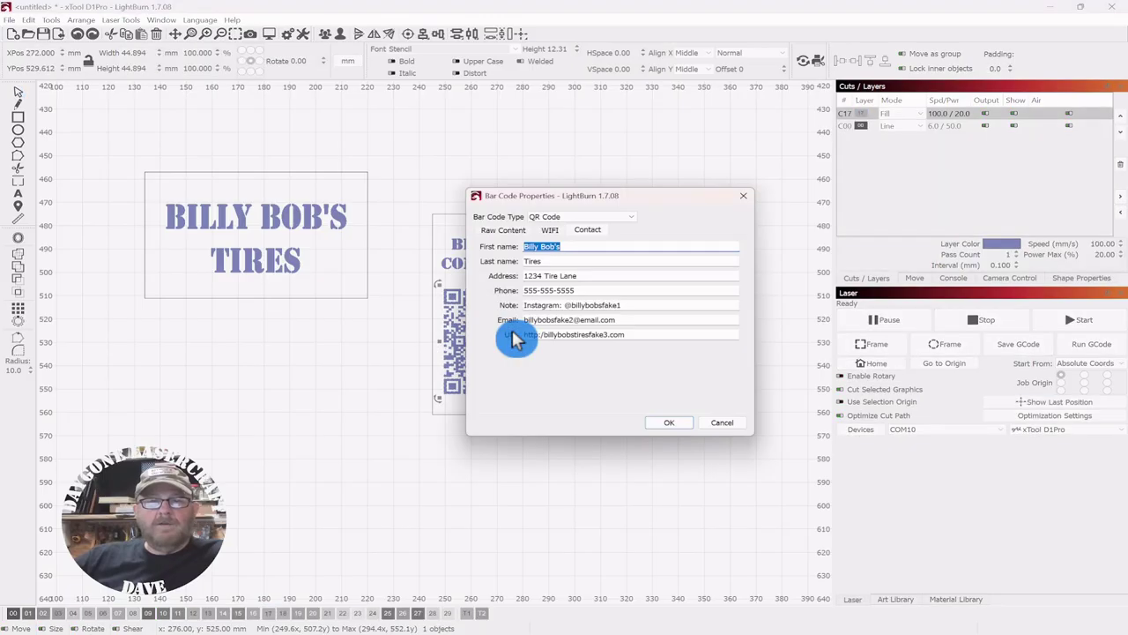
drag(649, 196, 802, 168)
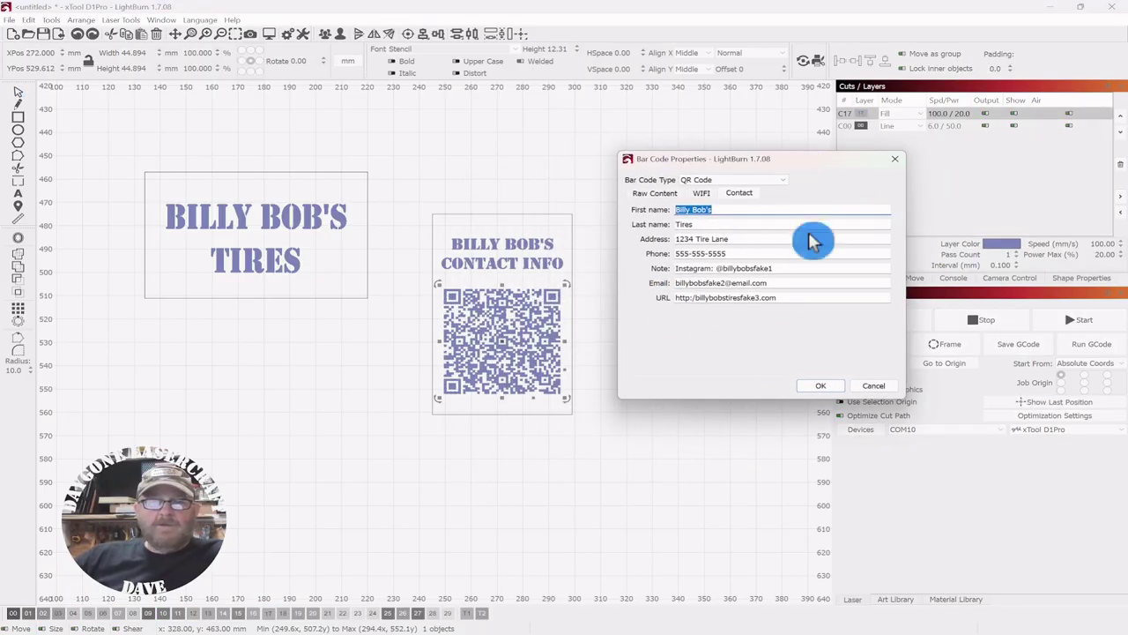
drag(674, 219, 657, 207)
click(654, 193)
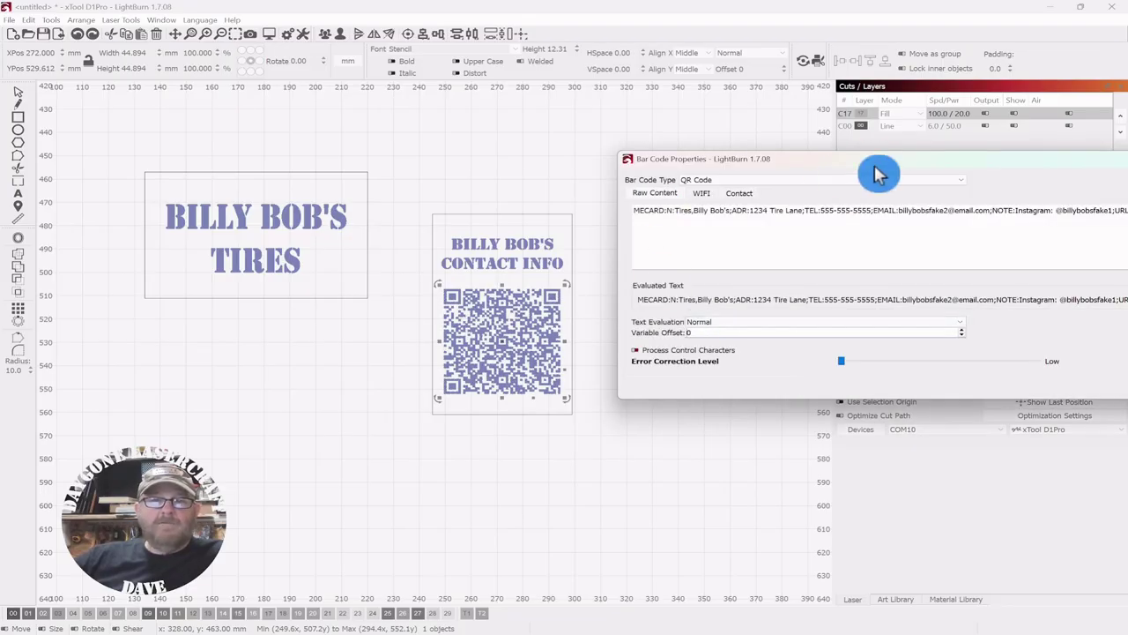
drag(878, 167, 513, 145)
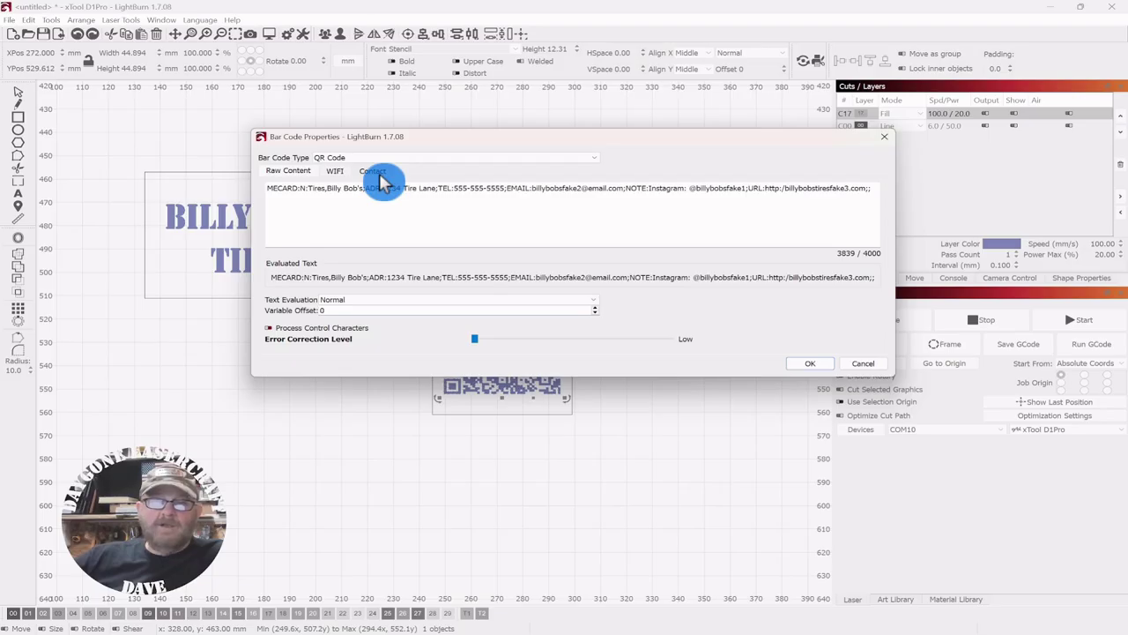
click(377, 173)
click(332, 171)
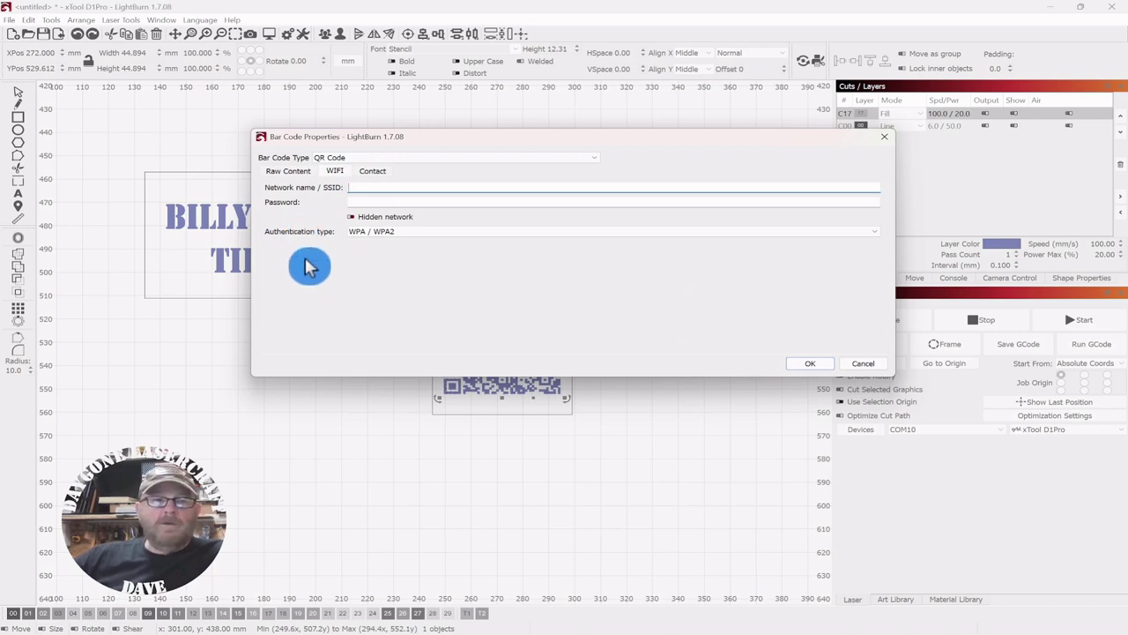
click(288, 171)
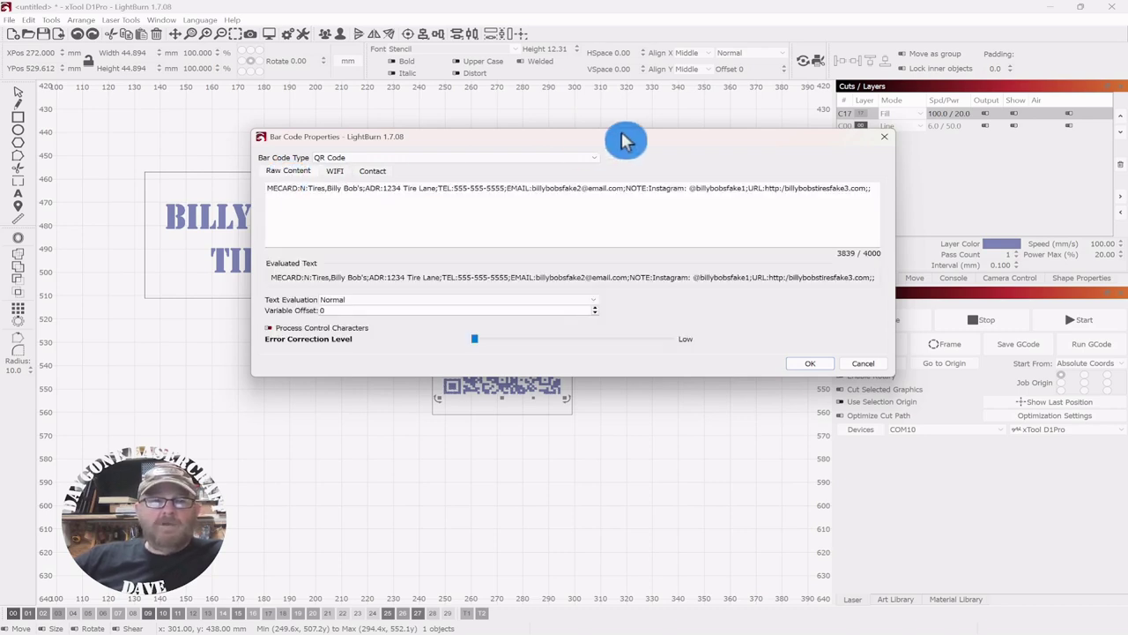
click(373, 171)
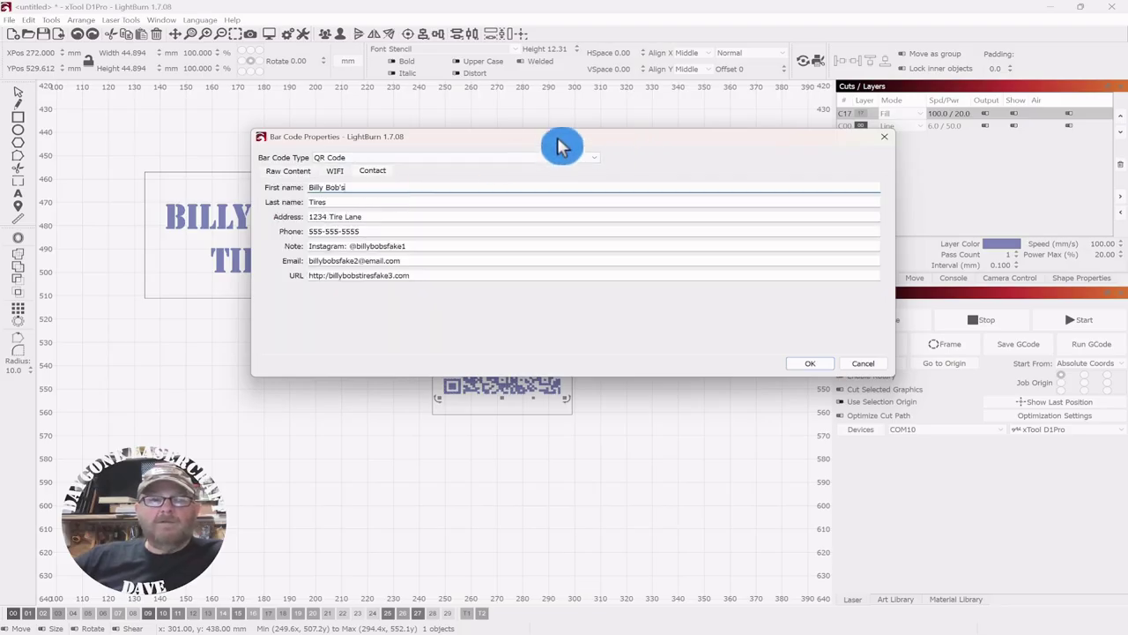
drag(558, 138, 567, 177)
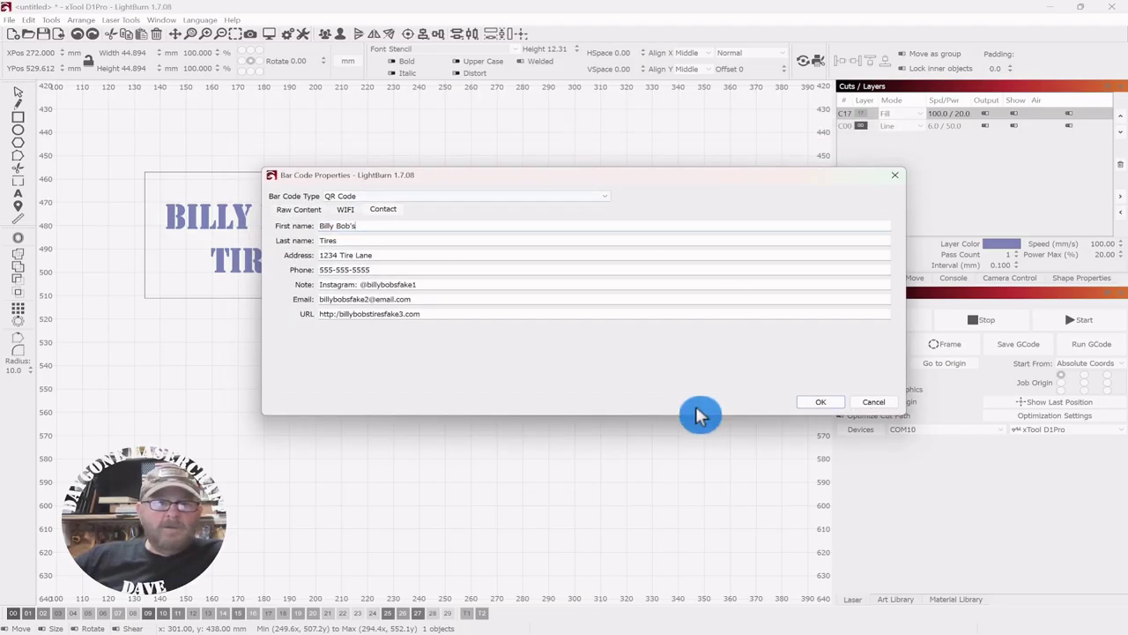
click(821, 405)
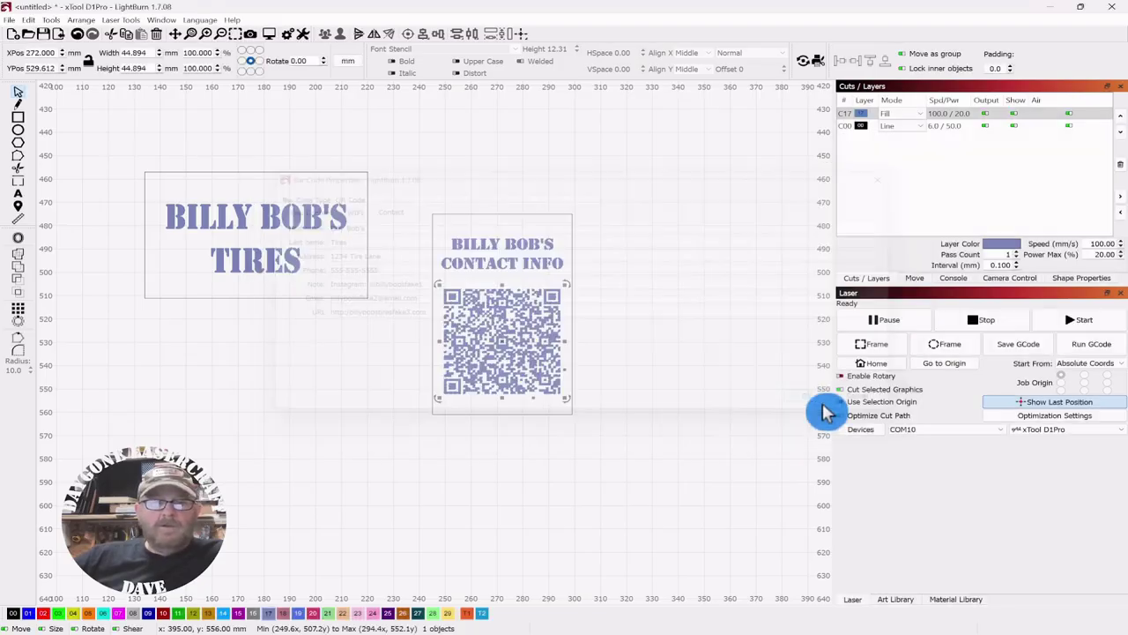
drag(586, 149, 427, 455)
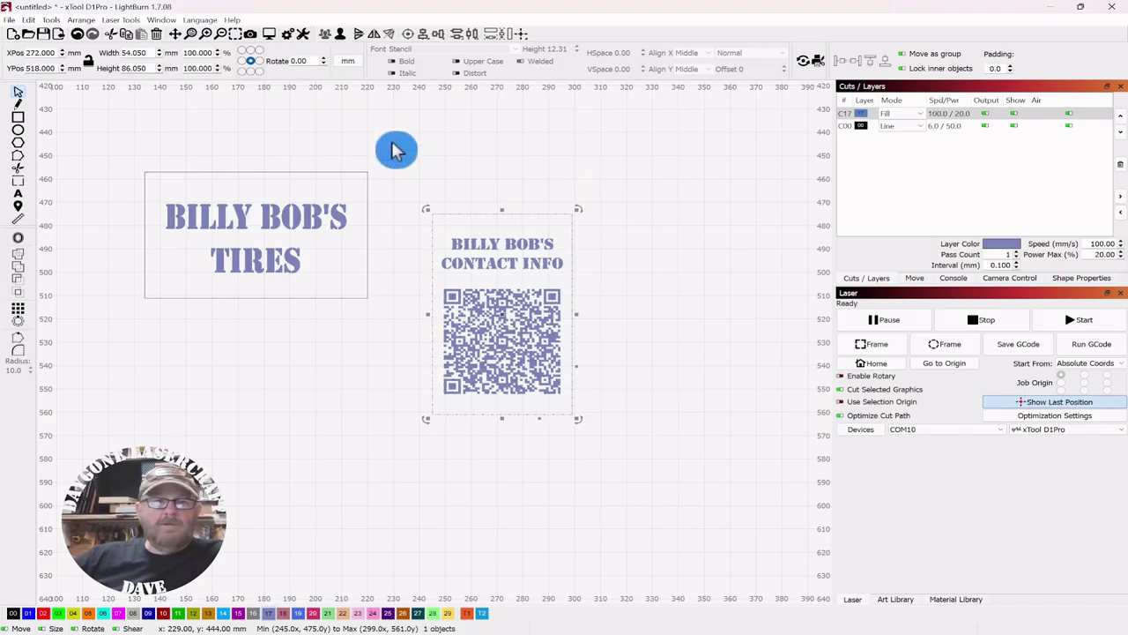
drag(394, 132, 136, 324)
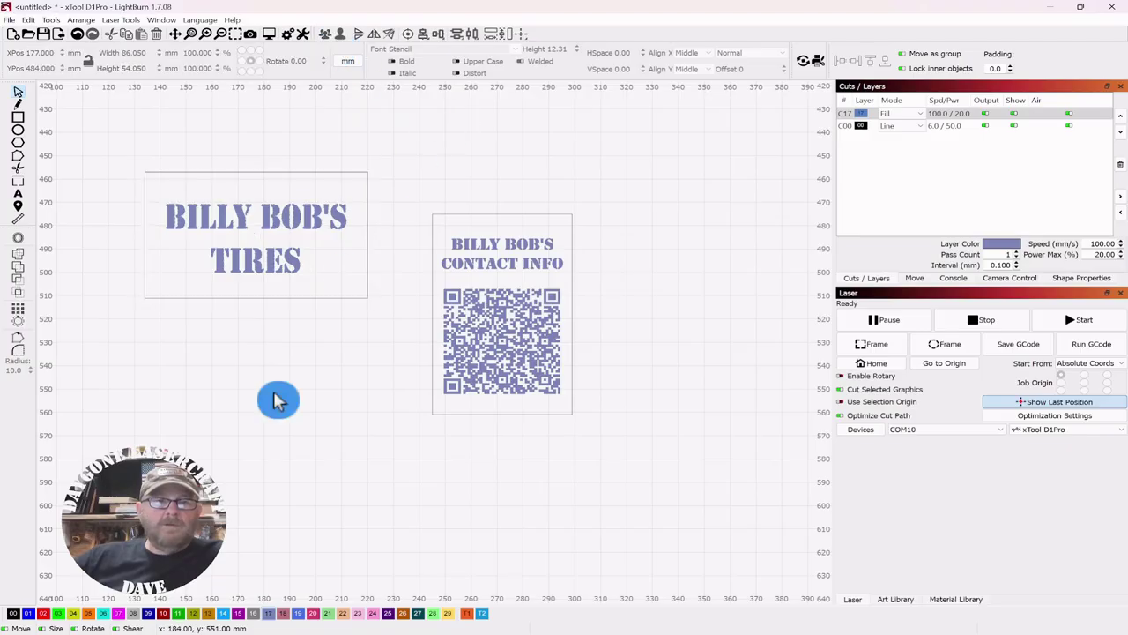
drag(176, 284, 168, 308)
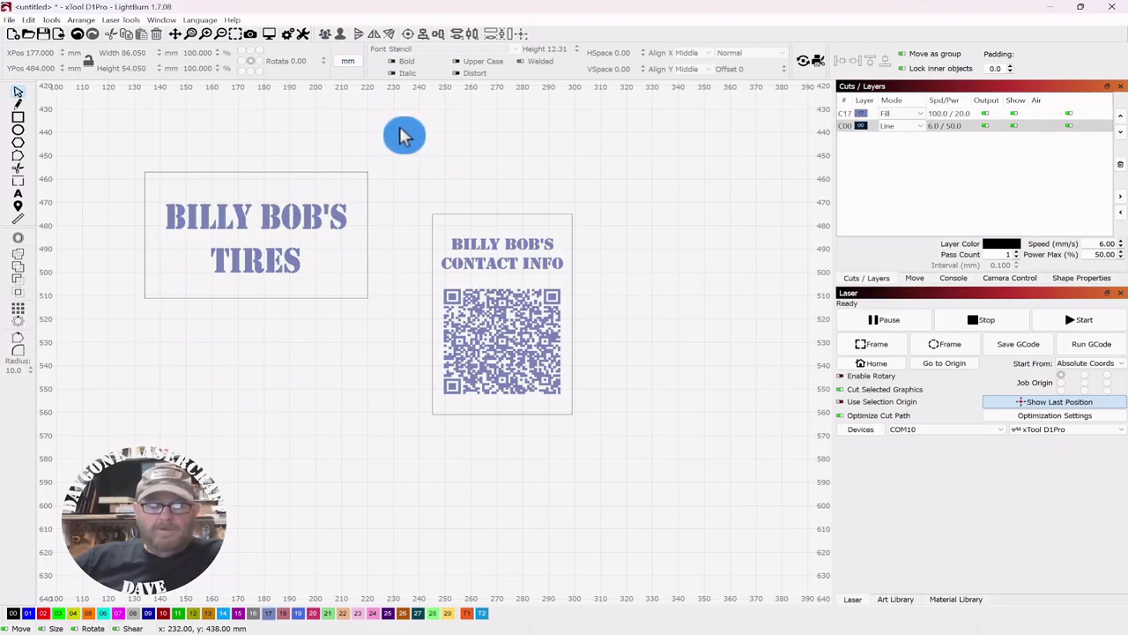
key(ctrl+z)
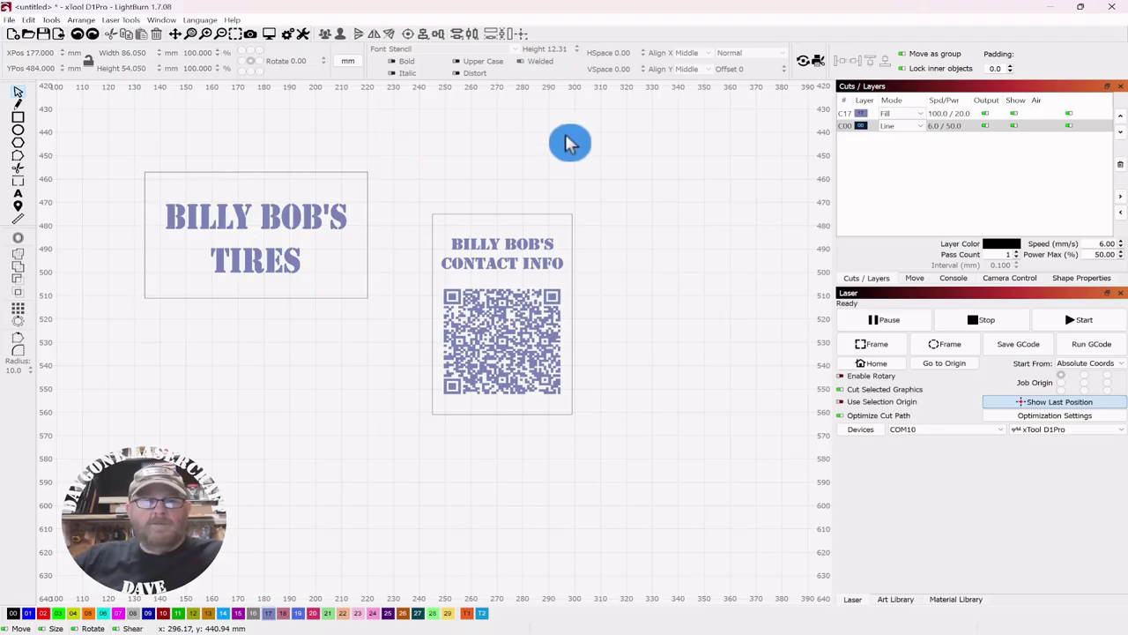
click(568, 143)
key(ctrl+z)
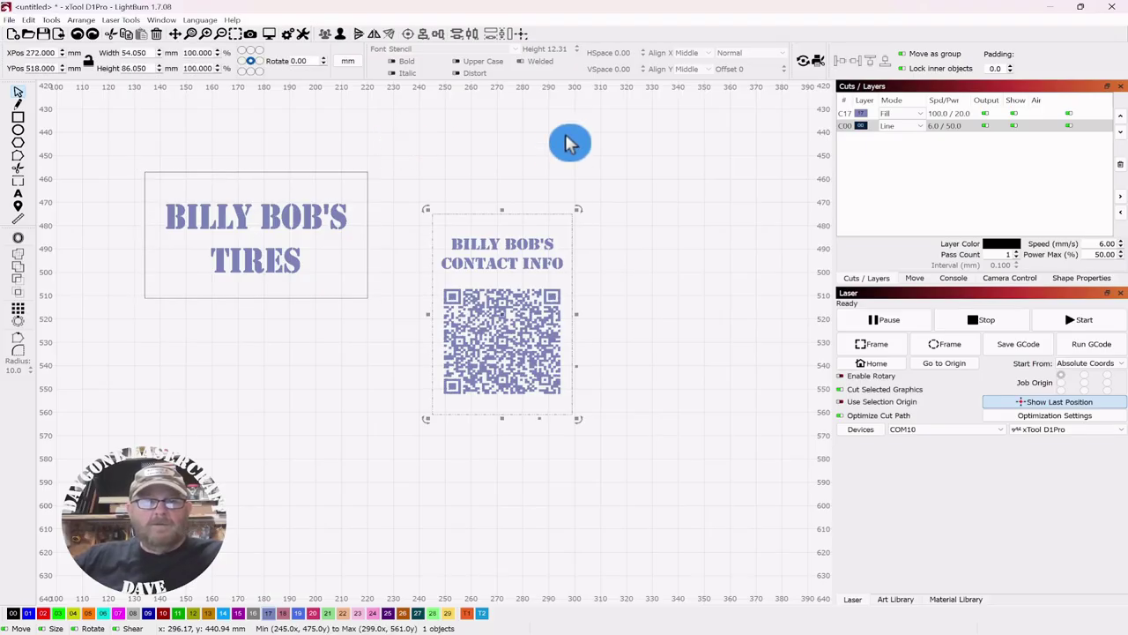
key(ctrl+z)
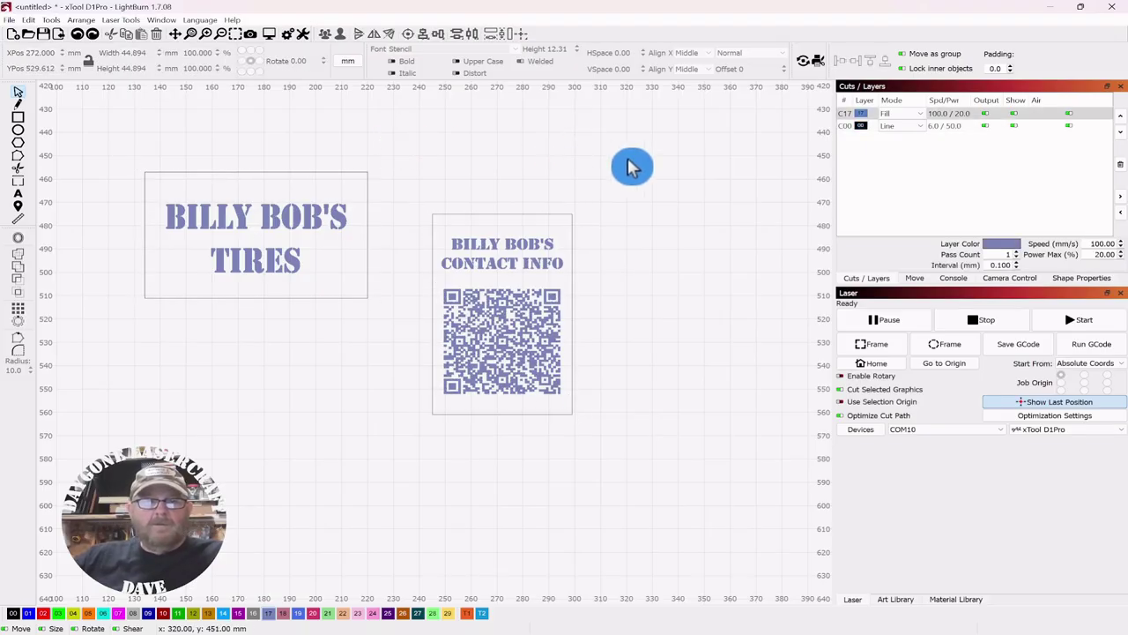
drag(399, 276, 508, 312)
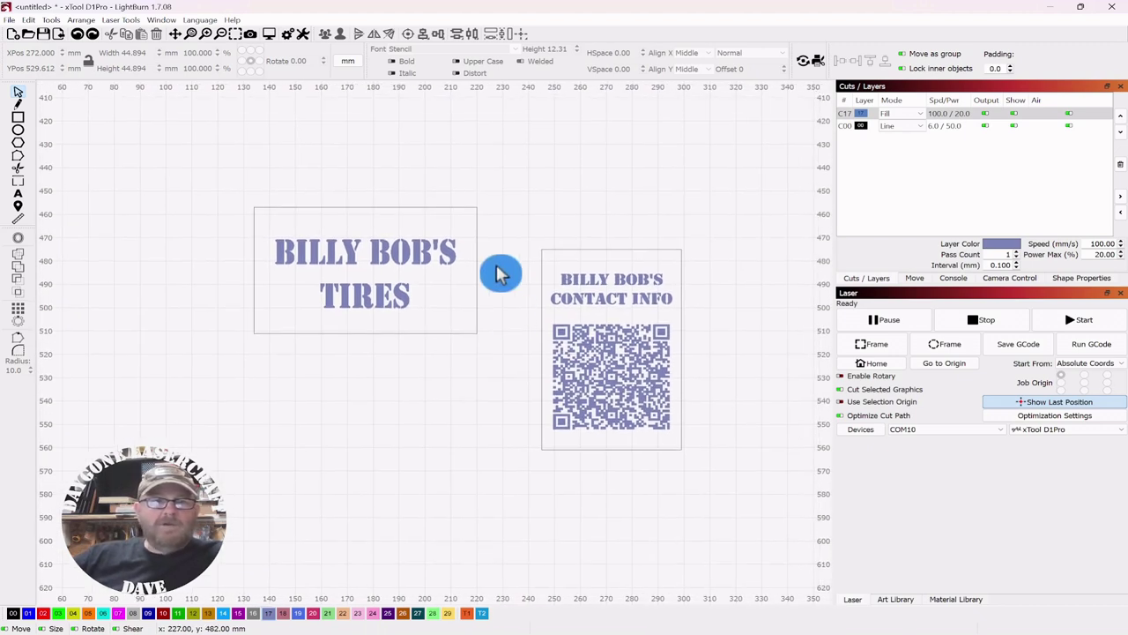
Select the TIRES text with its outline and stack it directly above the QR contact card.
drag(506, 163, 217, 379)
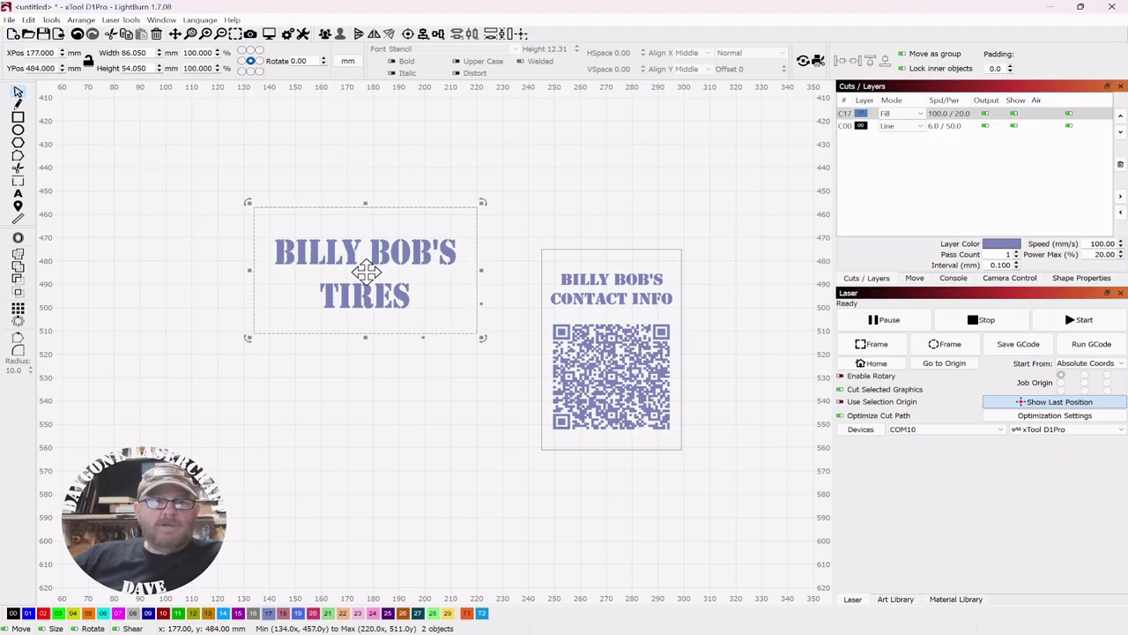
drag(365, 270, 625, 189)
drag(397, 270, 414, 283)
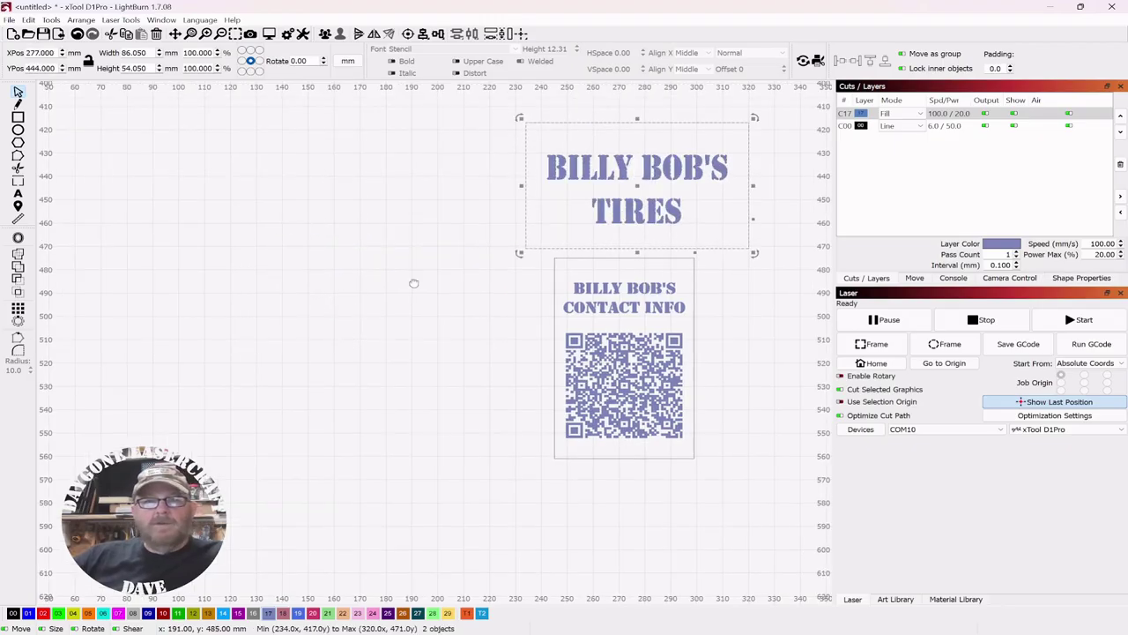
scroll(418, 291, down, 1)
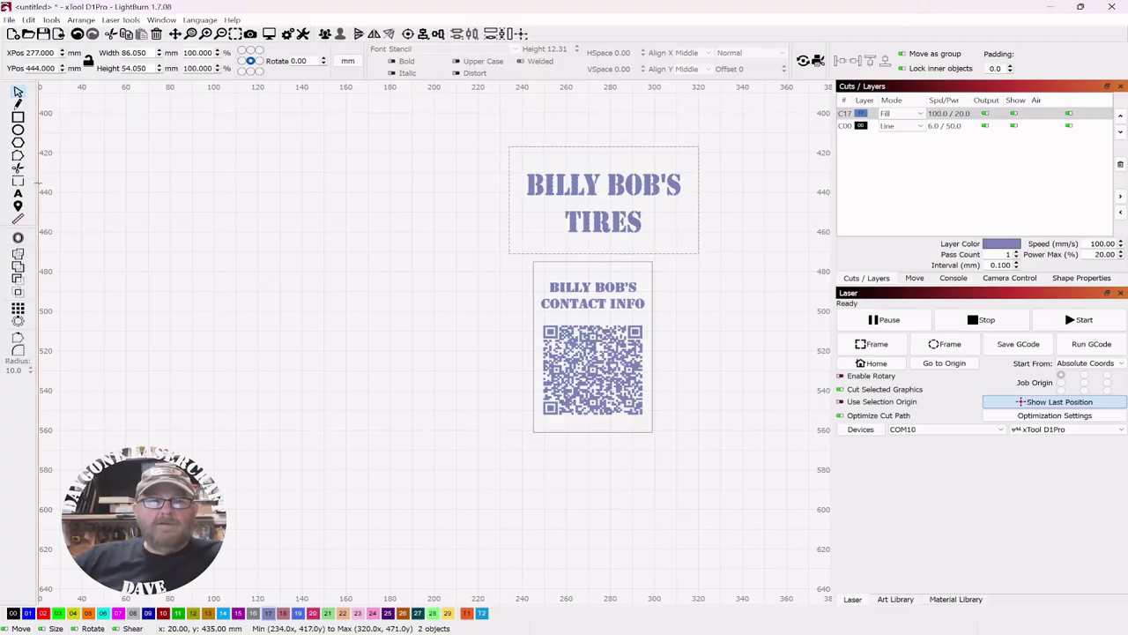
Add a vertical guide line at 140 mm and a horizontal guide line at 540 mm.
drag(38, 183, 301, 191)
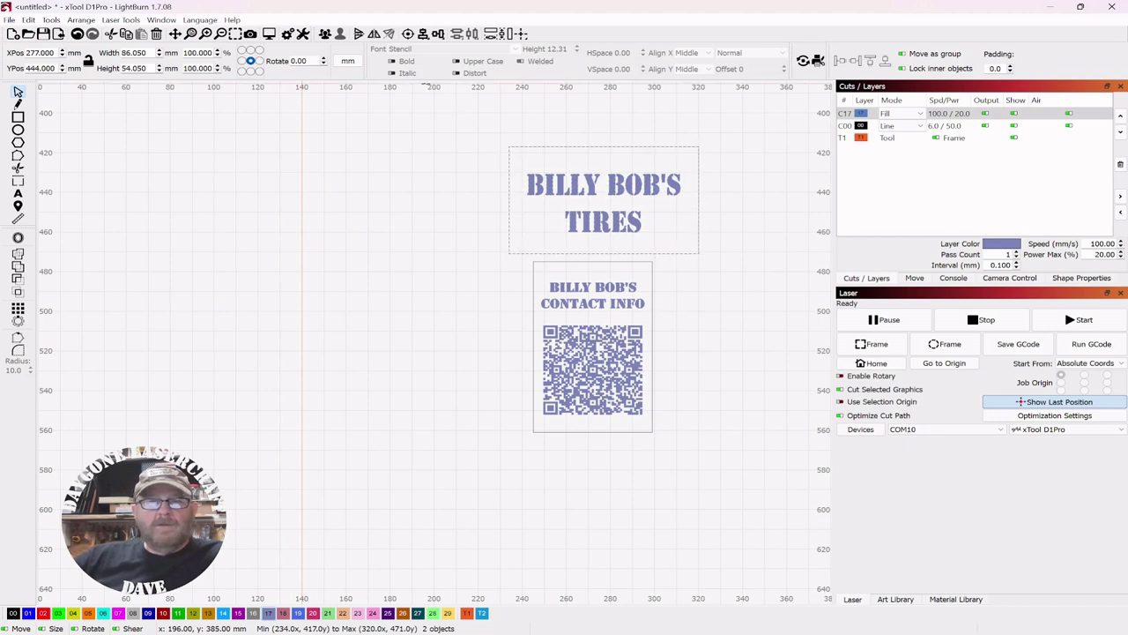
drag(427, 85, 427, 391)
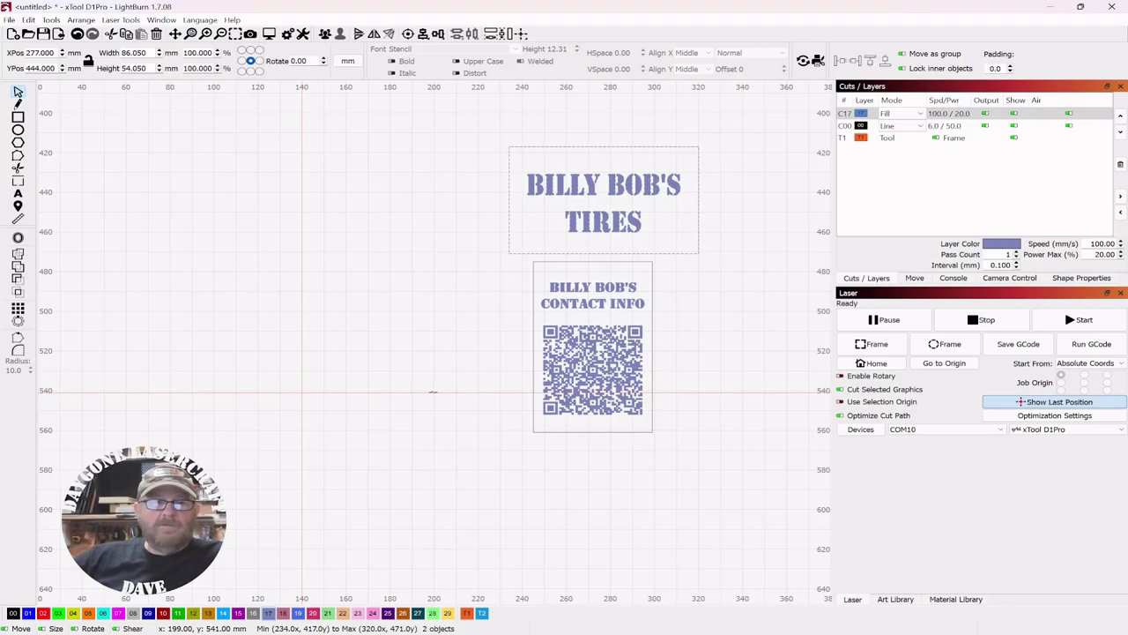
drag(433, 391, 432, 390)
Move both card designs together up and right to about X 373 mm, Y 371 mm.
click(394, 270)
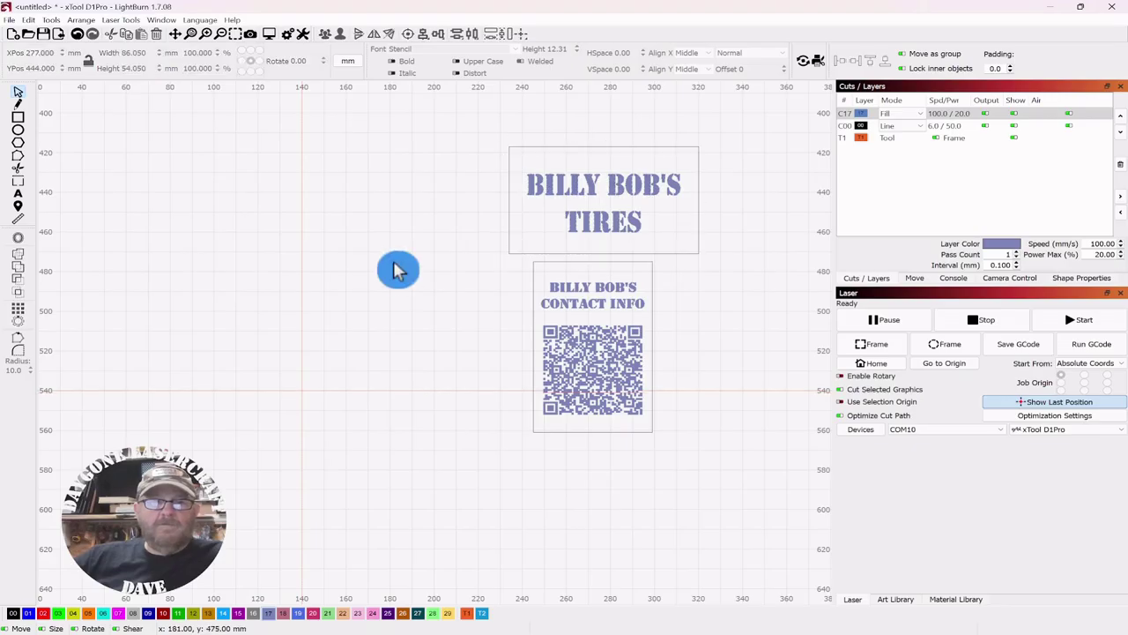
scroll(394, 269, down, 3)
scroll(360, 365, up, 1)
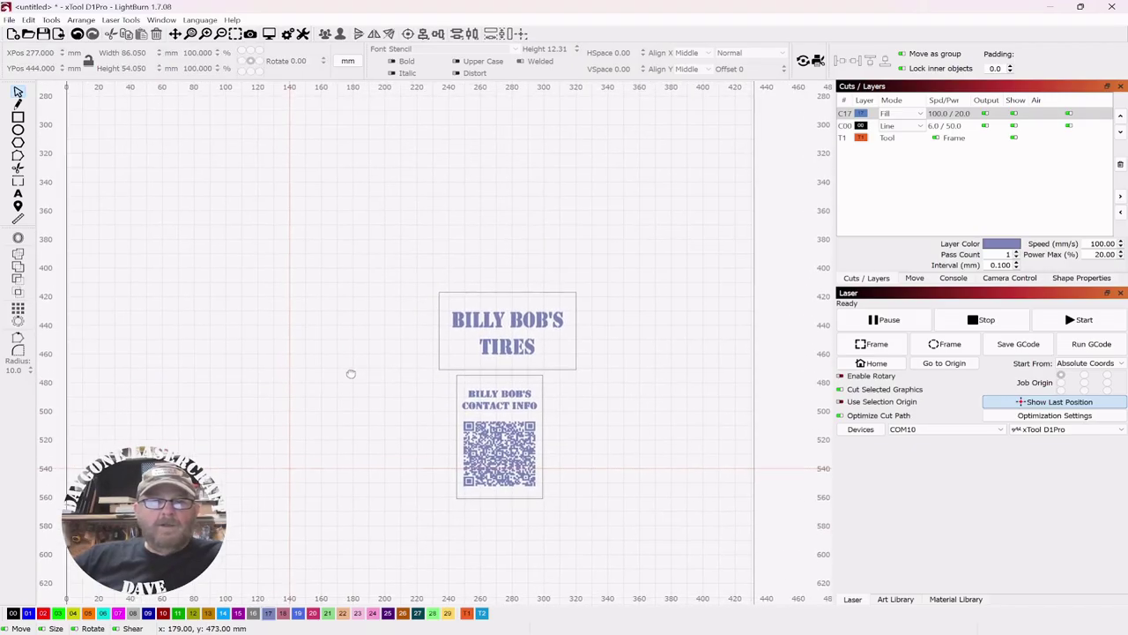
drag(634, 231, 365, 474)
drag(501, 396, 661, 237)
click(440, 290)
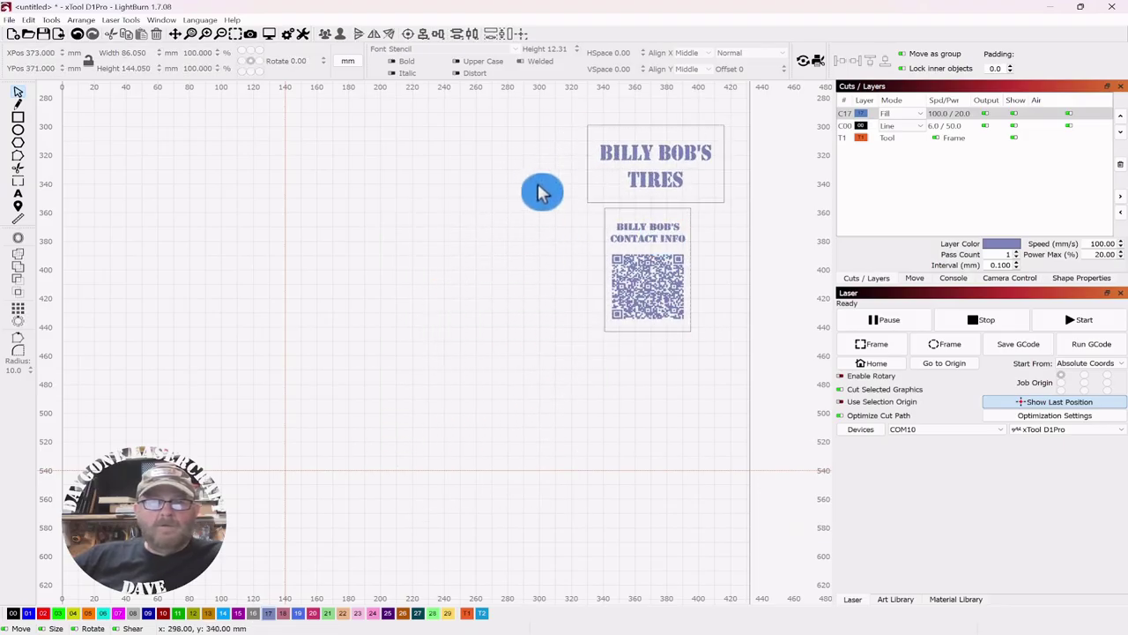
Duplicate the Tires card's 86.05 × 54.05 mm frame rectangle and shift the copy left and down.
drag(613, 110, 581, 137)
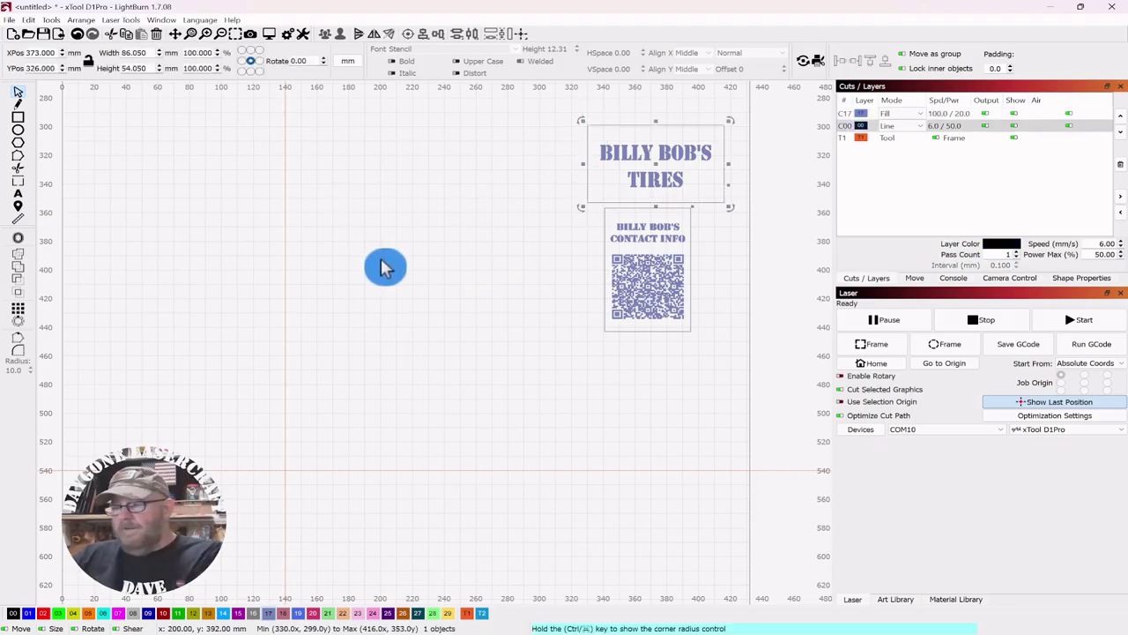
key(Left)
key(Left)
key(Left)
key(Left)
key(Left)
key(Left)
key(Left)
key(Left)
key(Left)
key(Left)
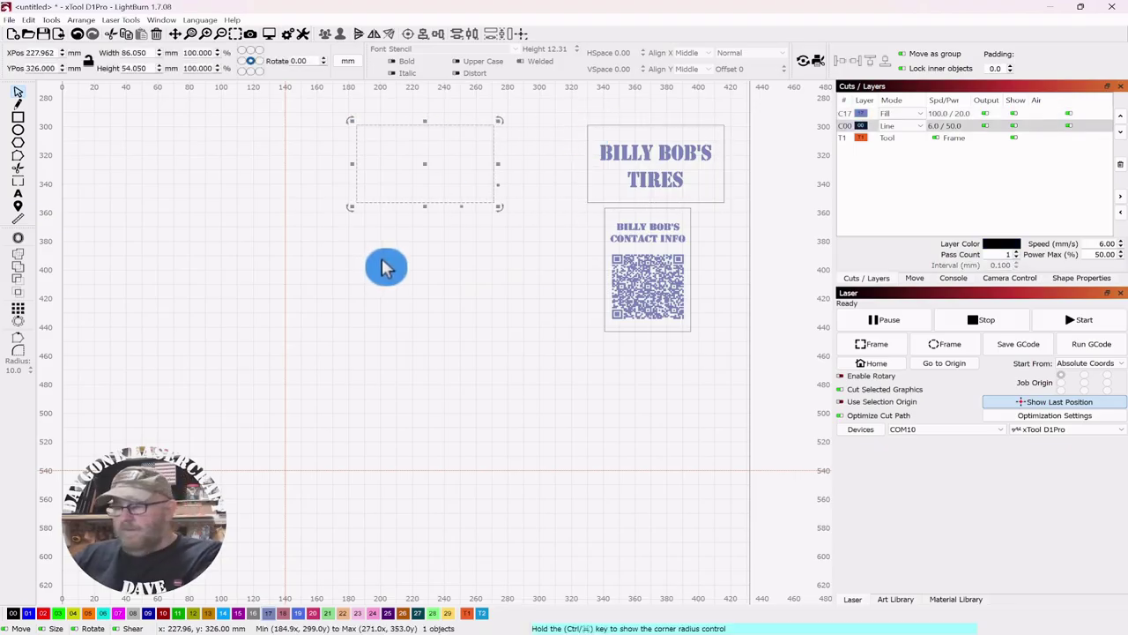
key(Down)
key(Down)
key(Down)
key(Down)
key(Down)
key(Down)
key(Down)
key(Down)
key(Down)
key(Down)
key(Down)
key(Down)
key(Down)
Select the two guide lines.
drag(503, 282, 484, 126)
drag(438, 375, 508, 443)
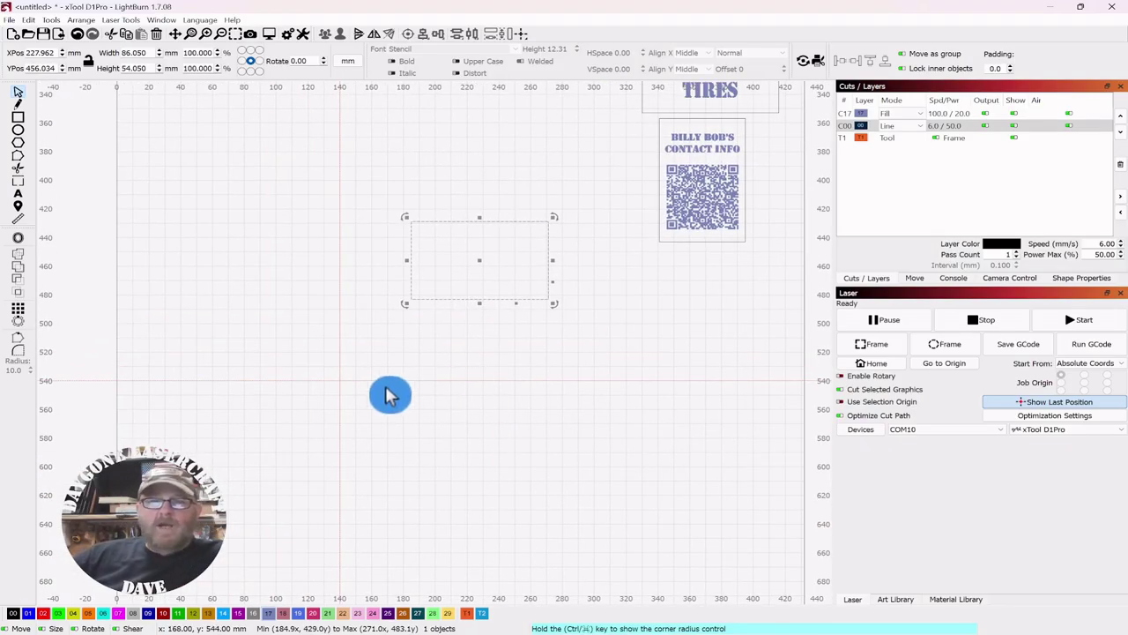
click(432, 345)
drag(432, 335, 264, 453)
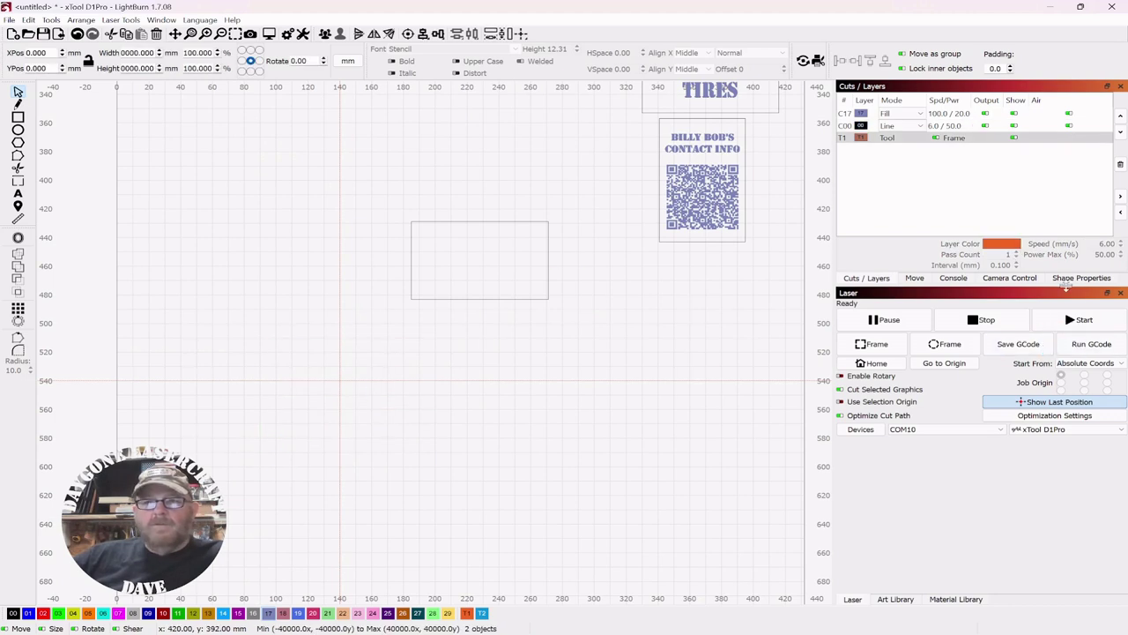
Lock the two guide lines in Shape Properties and reselect the card rectangle.
click(1077, 279)
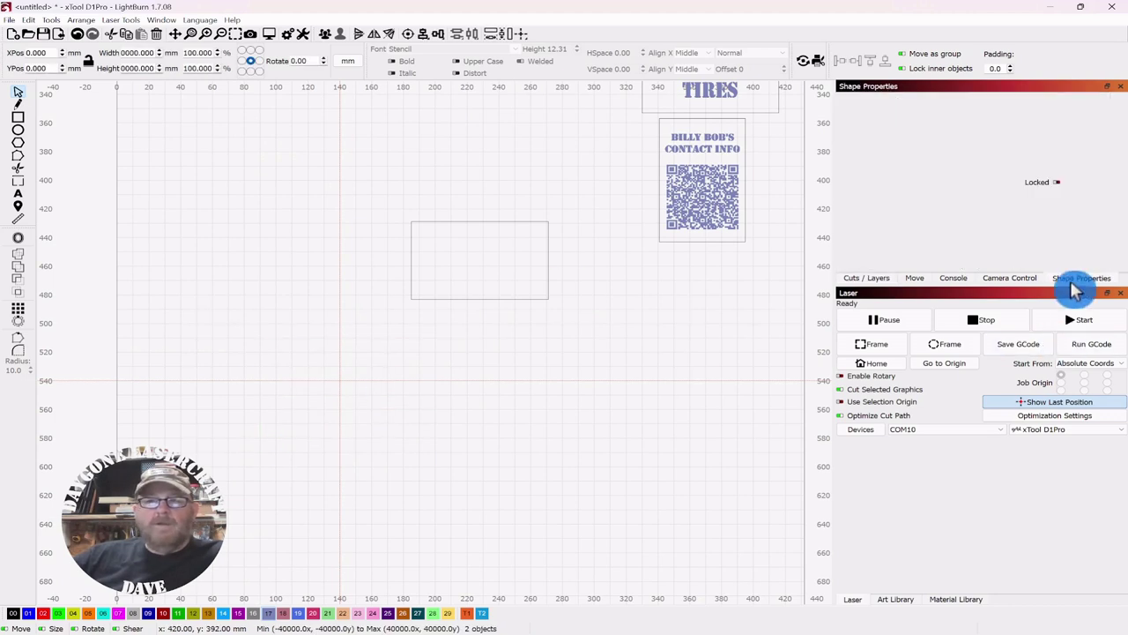
click(1058, 182)
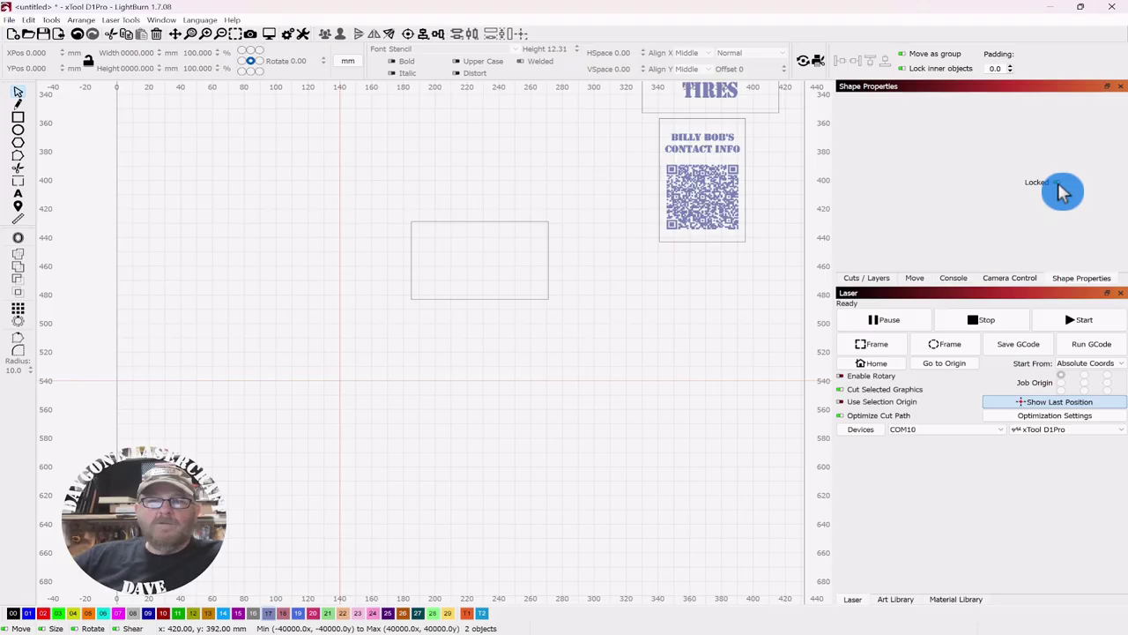
click(160, 20)
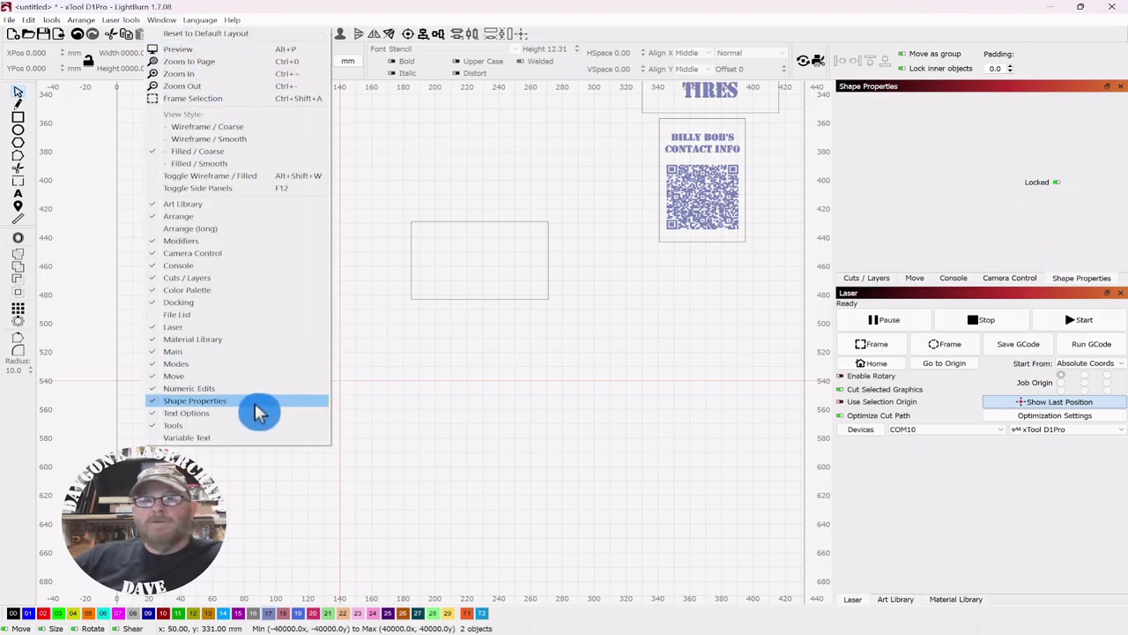
click(526, 453)
drag(549, 178, 417, 315)
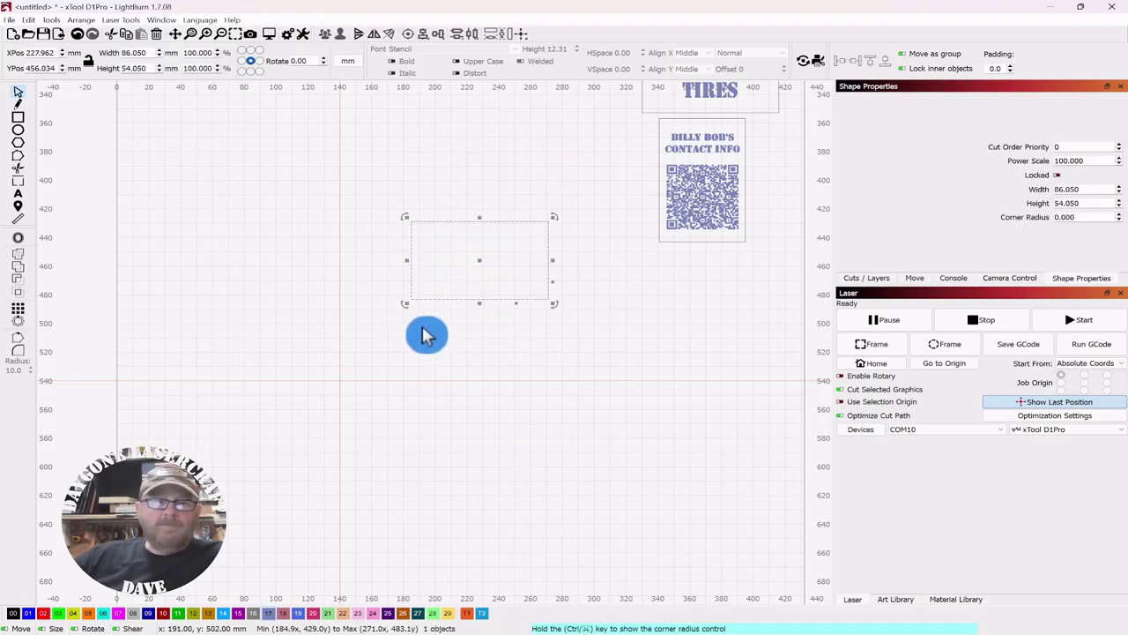
Snap the empty card outline's lower-left corner onto the 140 mm / 540 mm guide crossing.
drag(483, 260, 448, 322)
scroll(380, 367, up, 5)
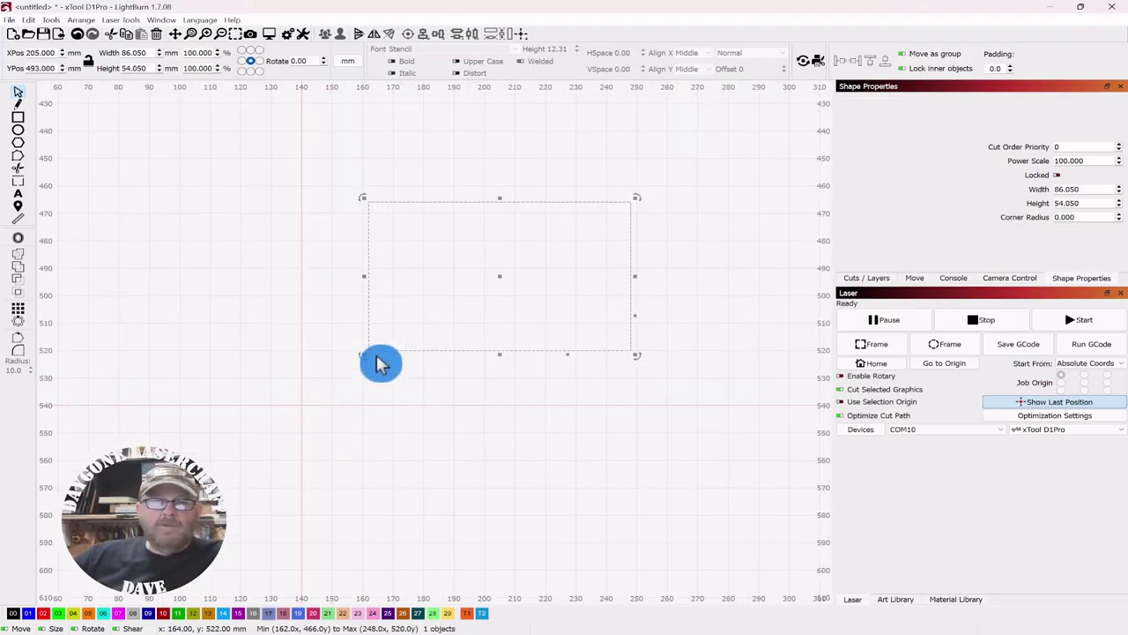
drag(435, 373, 525, 289)
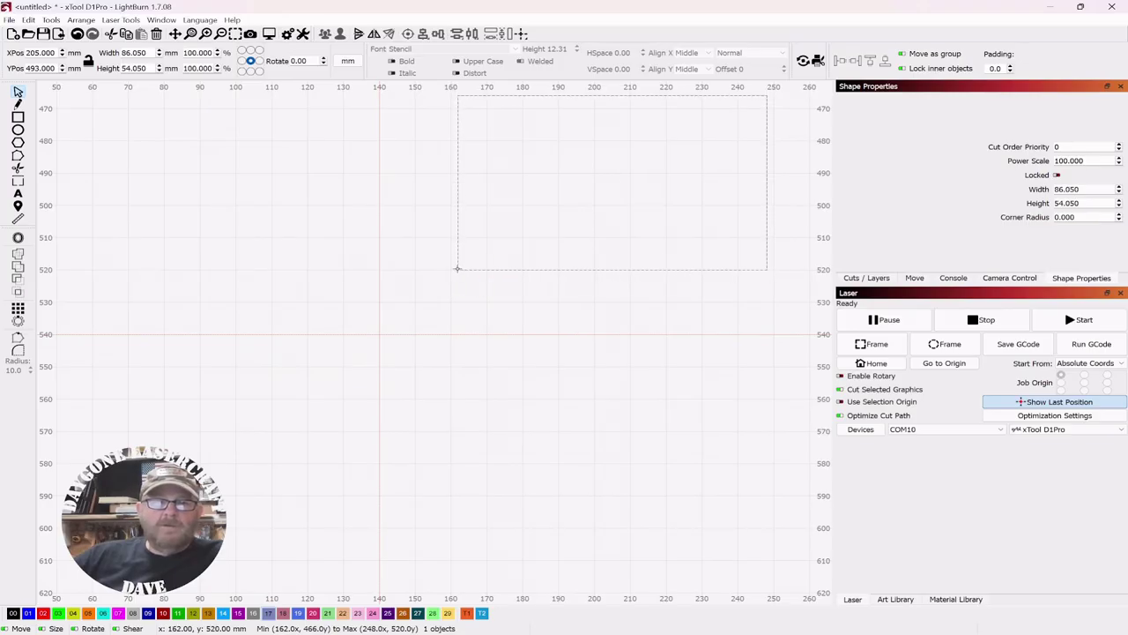
drag(457, 268, 384, 327)
click(488, 406)
Bring the card designs back into view and select the contact-info QR card.
scroll(489, 406, down, 3)
drag(665, 249, 450, 252)
scroll(453, 254, down, 2)
drag(441, 212, 453, 275)
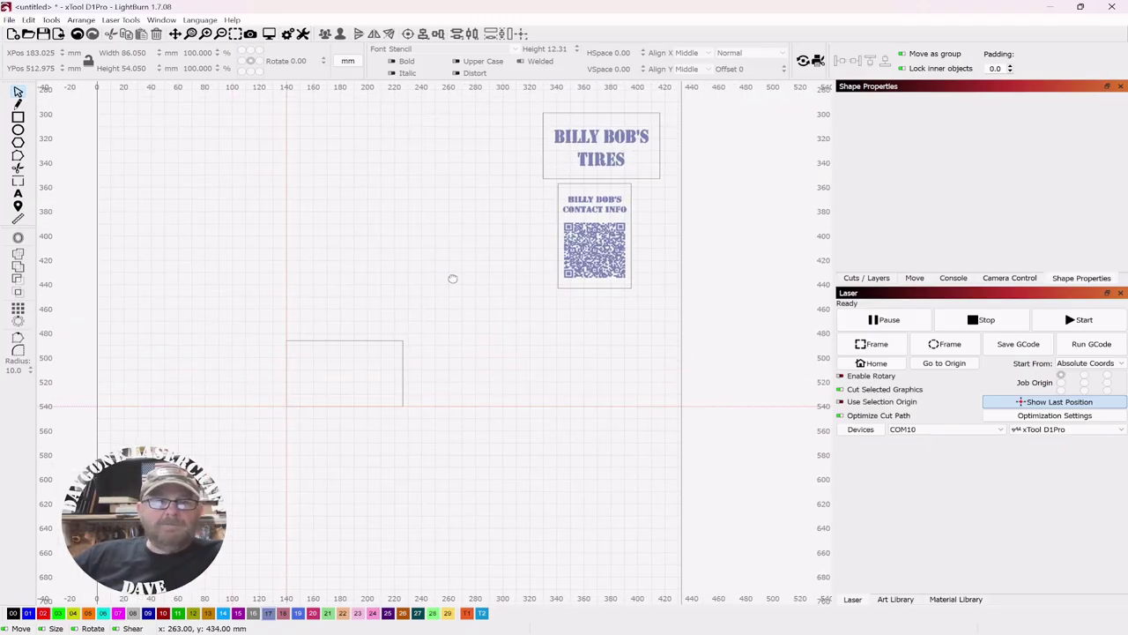
drag(656, 190, 499, 270)
Put the Tires and contact-info frame rectangles on the T1 tool layer.
click(574, 365)
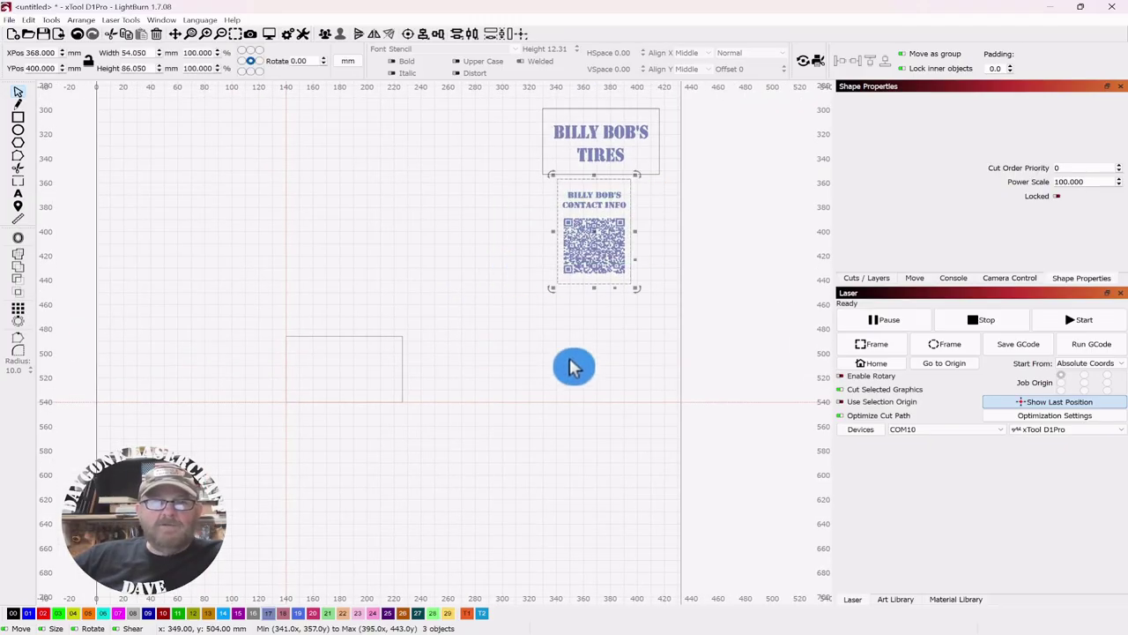
scroll(649, 262, up, 3)
drag(657, 215, 643, 347)
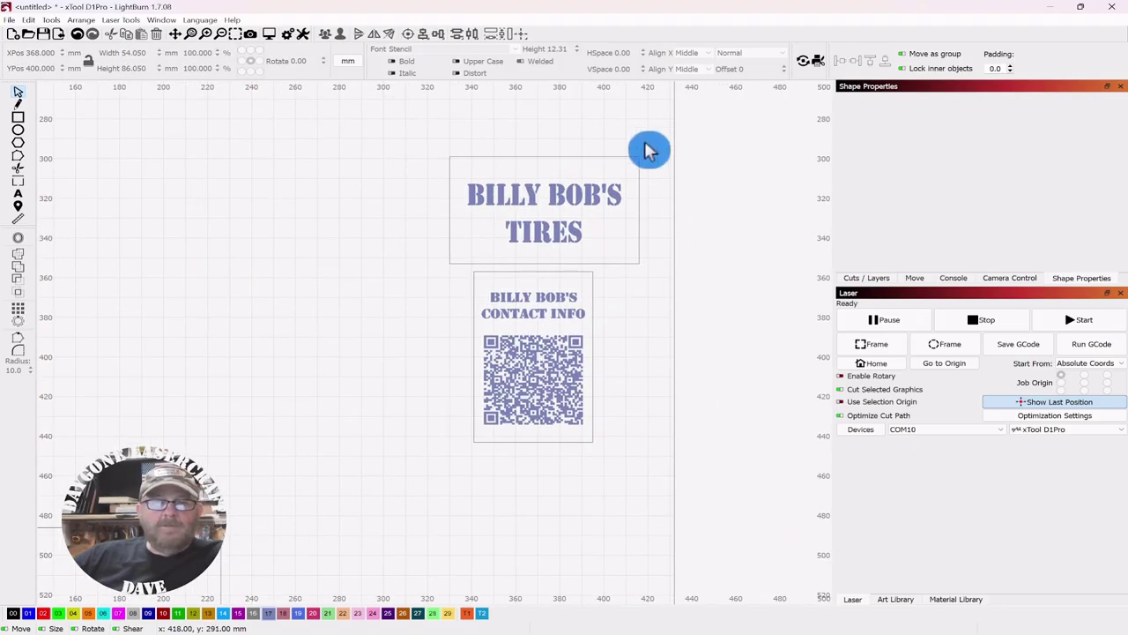
drag(643, 132, 568, 177)
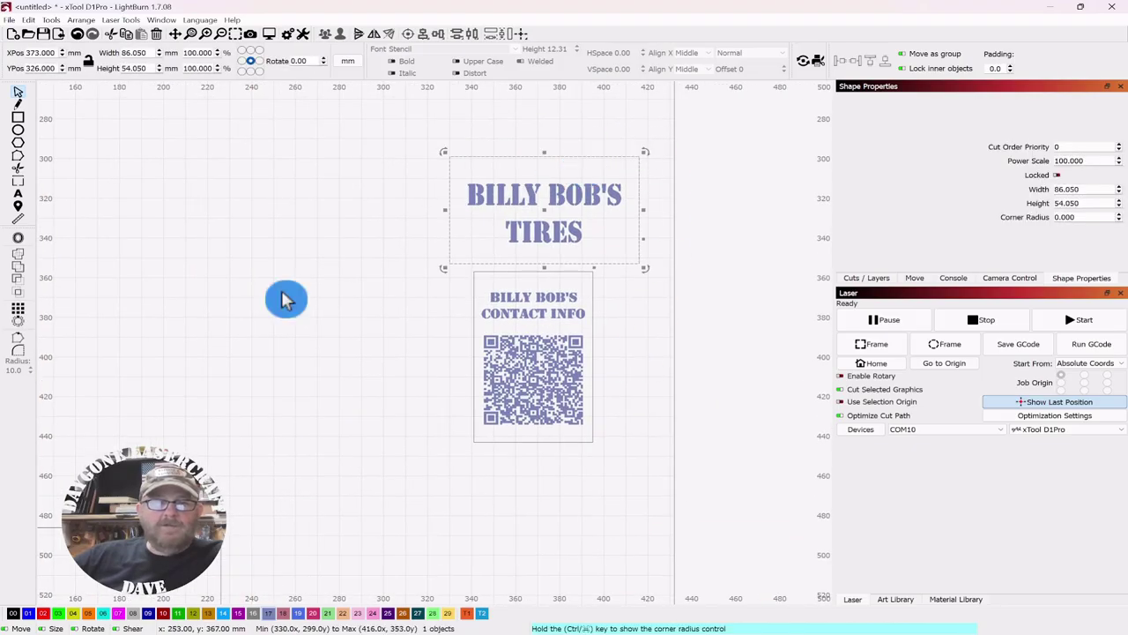
click(466, 614)
click(629, 294)
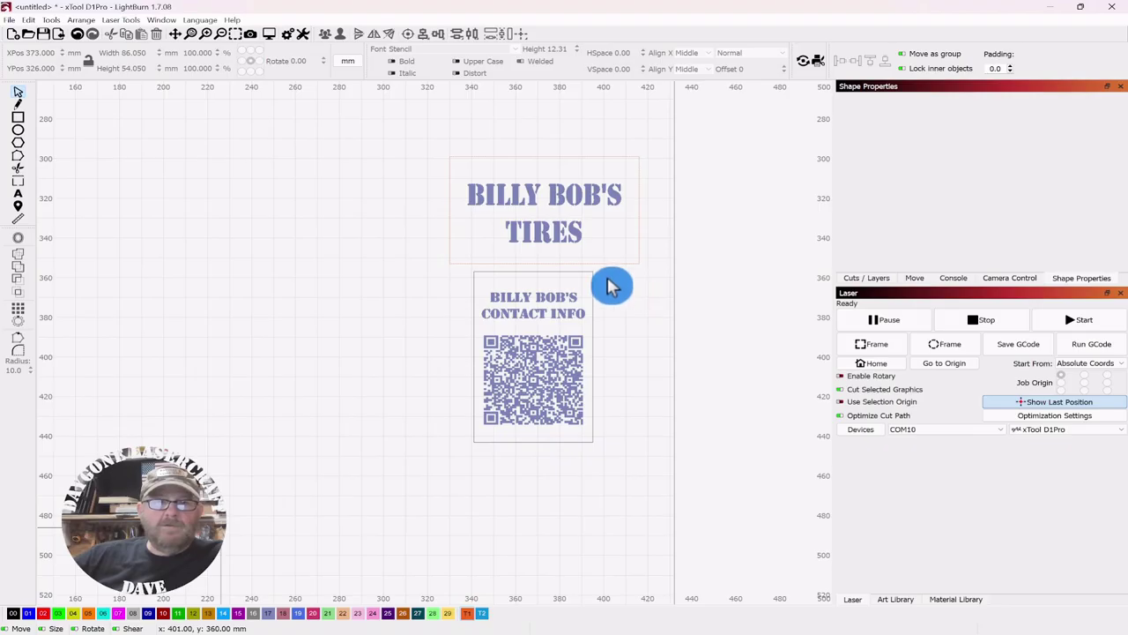
click(591, 289)
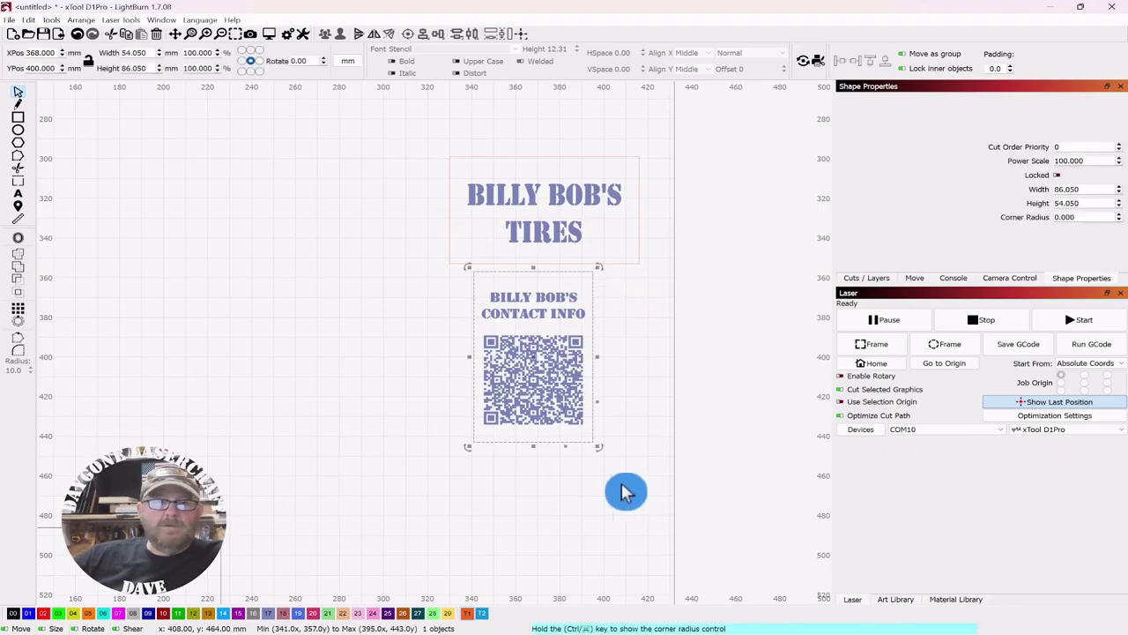
click(468, 614)
click(608, 363)
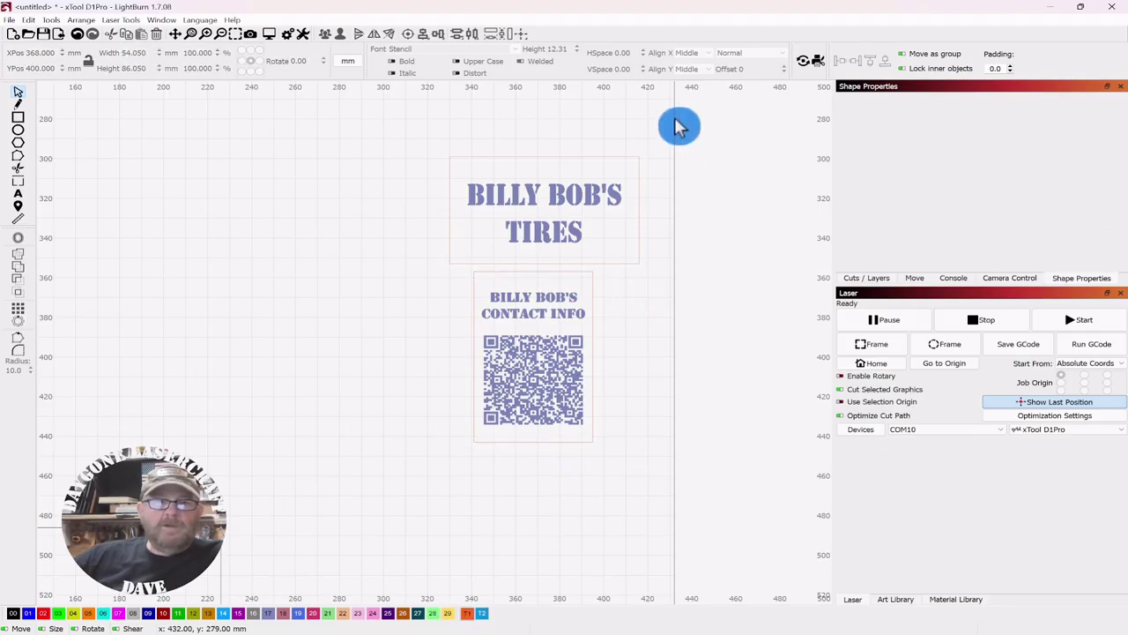
Rotate the contact-info card 90° counter-clockwise and tuck it just below the Tires card.
drag(643, 275, 430, 462)
key(ctrl+comma)
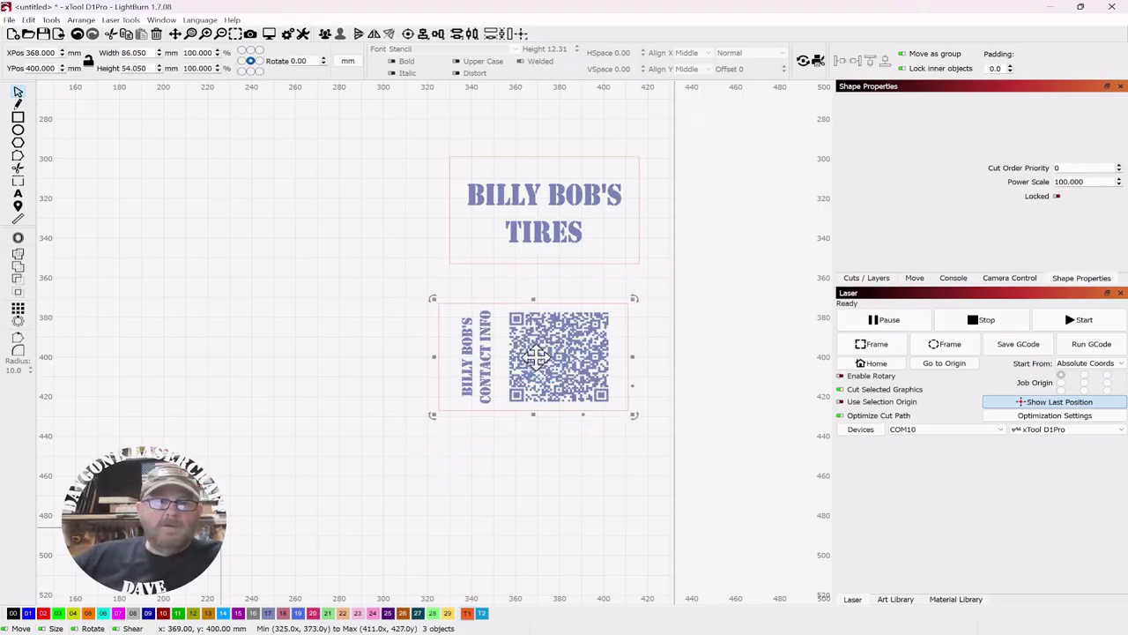
drag(533, 354, 551, 326)
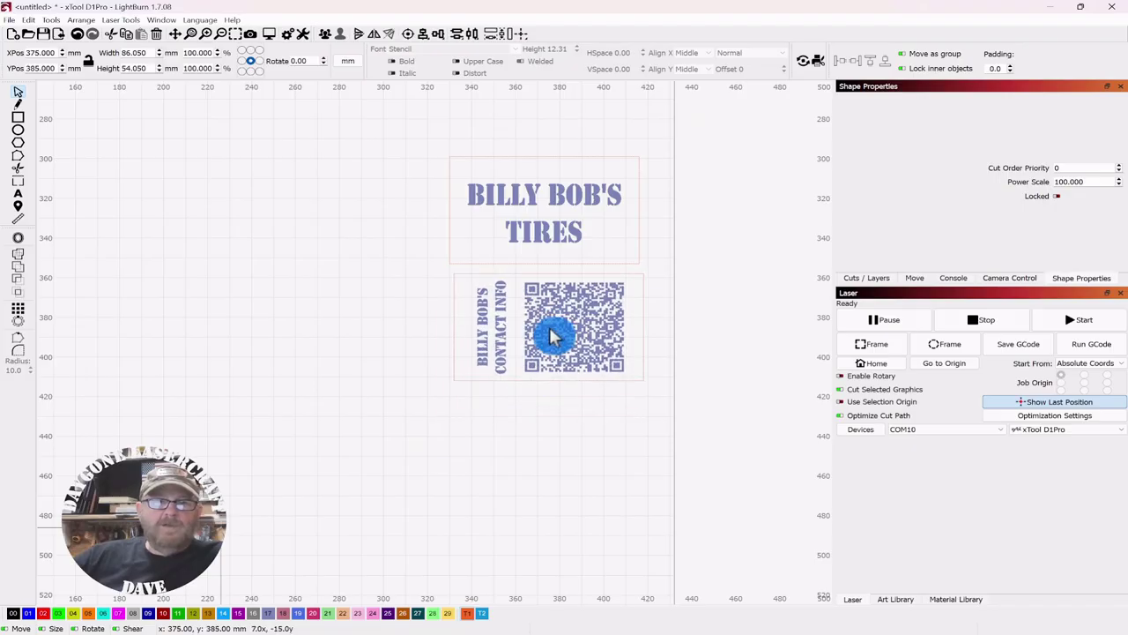
drag(659, 121, 442, 414)
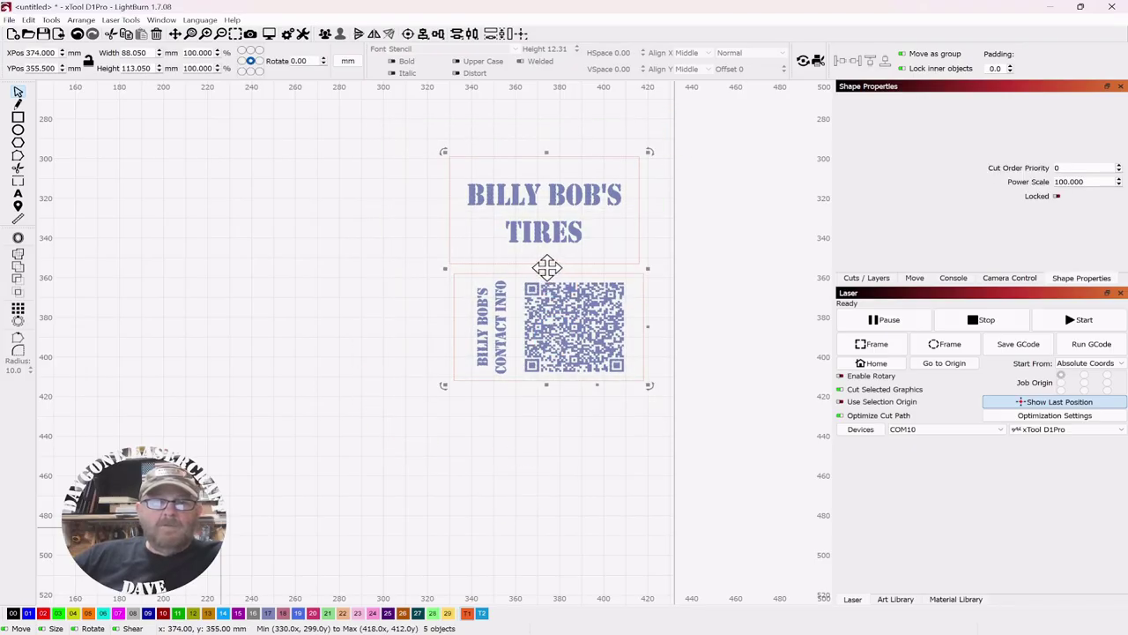
Shift both card designs about 110 mm right, away from the cutout rectangle.
drag(548, 267, 793, 276)
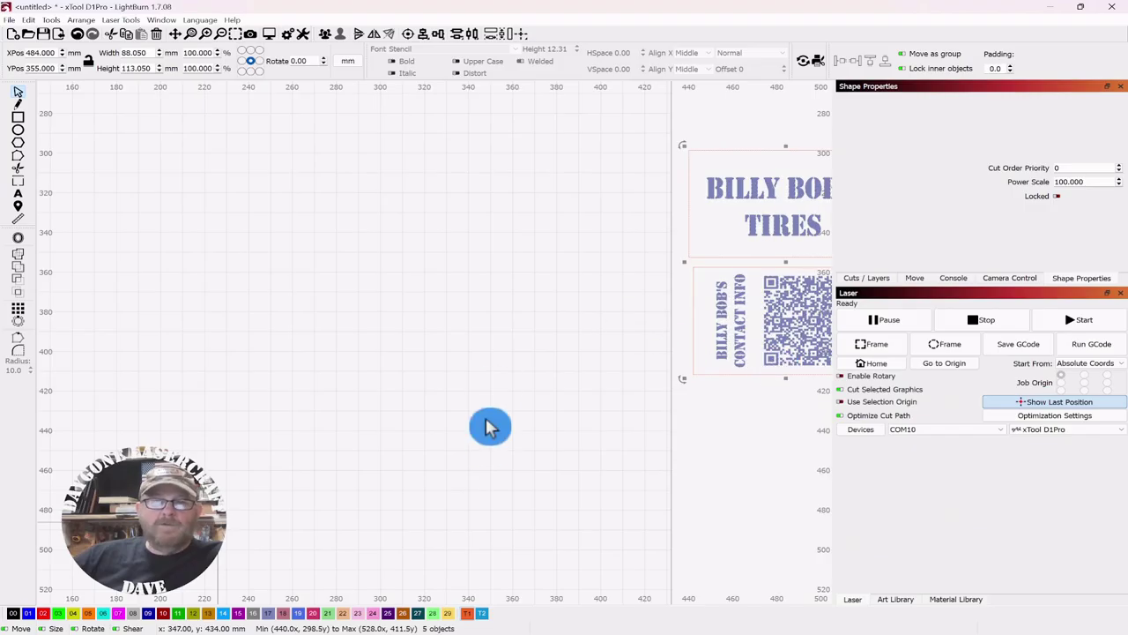
scroll(454, 432, down, 1)
drag(454, 432, 497, 283)
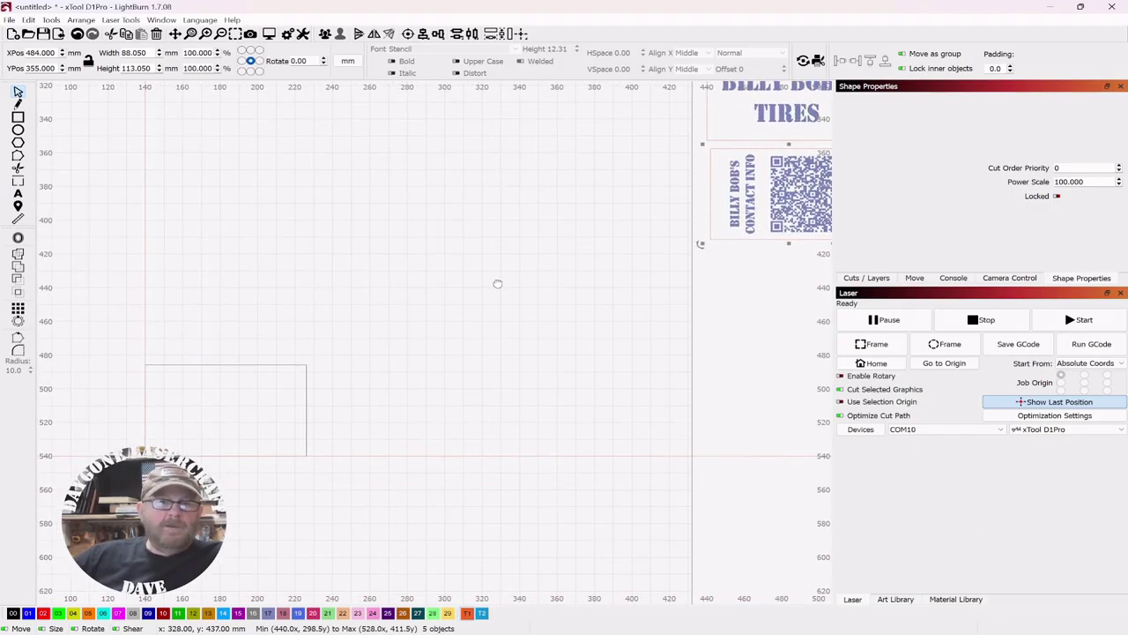
click(501, 290)
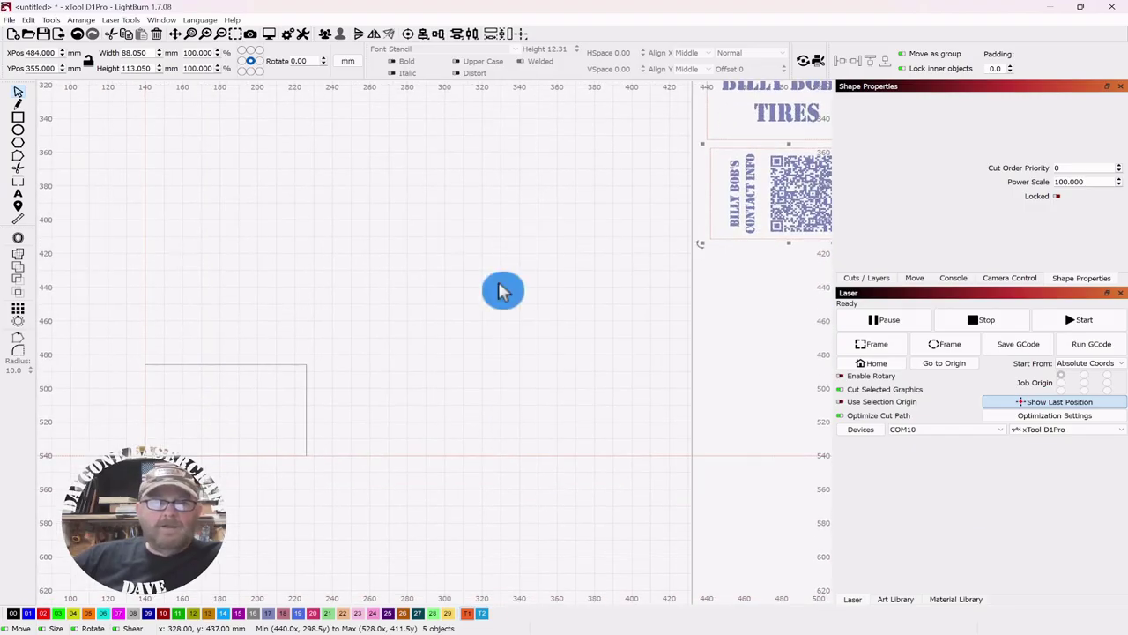
drag(502, 290, 523, 308)
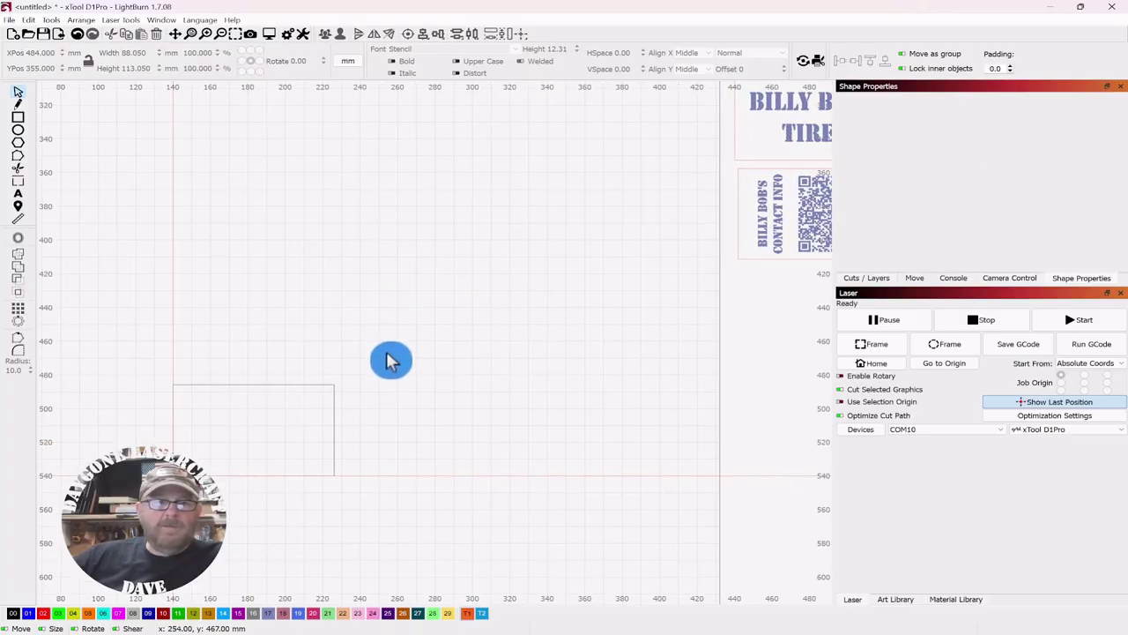
Check the 86.05 × 54.05 mm cutout rectangle at the guide corner beside the moved designs.
drag(382, 347, 295, 406)
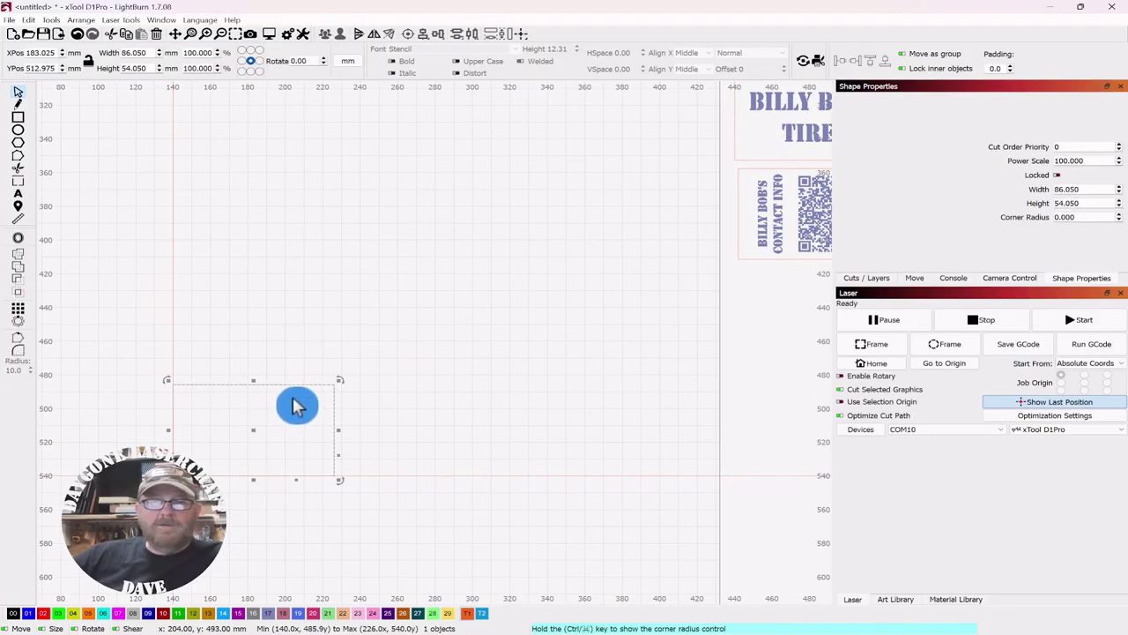
scroll(365, 335, down, 2)
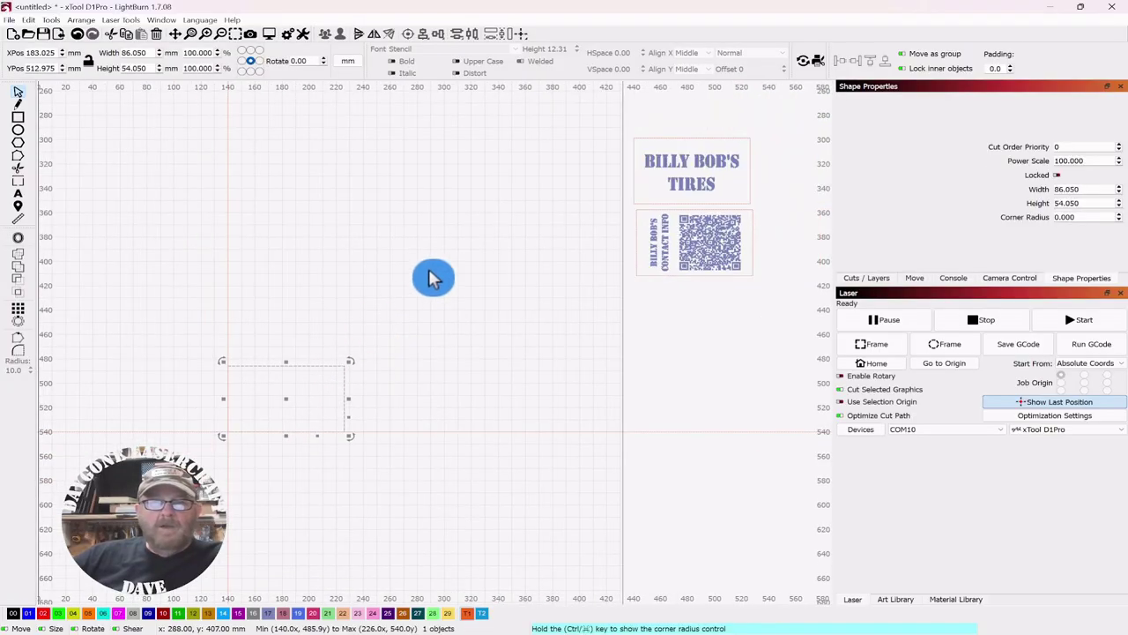
drag(429, 269, 436, 296)
click(471, 232)
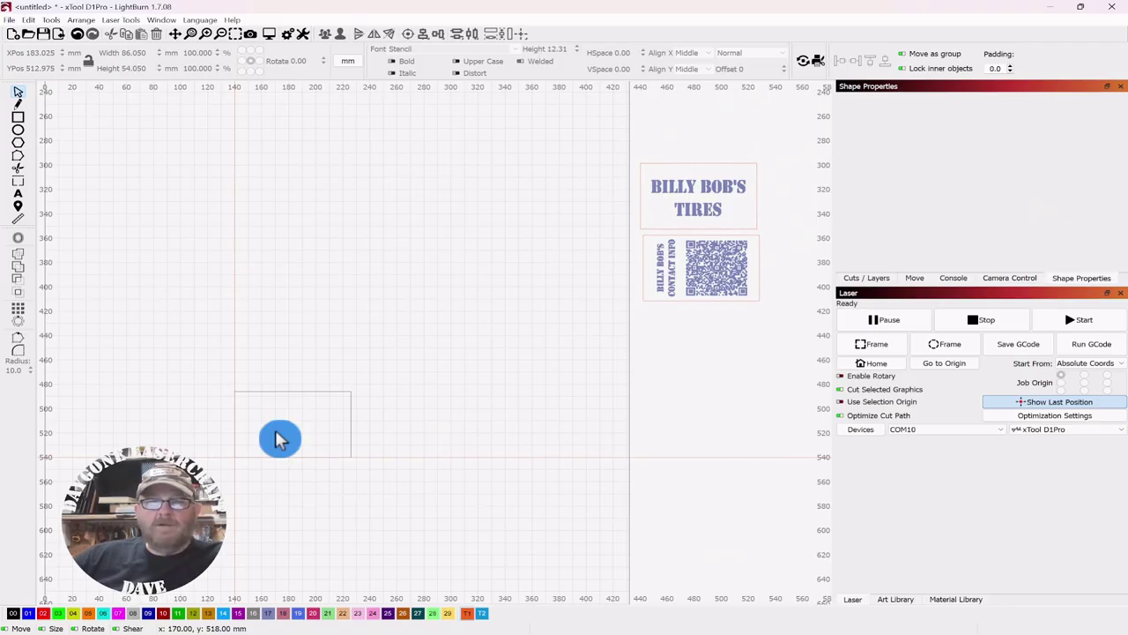
mouse_move(394, 305)
mouse_down()
mouse_move(446, 292)
mouse_move(402, 305)
mouse_up()
scroll(418, 295, up, 2)
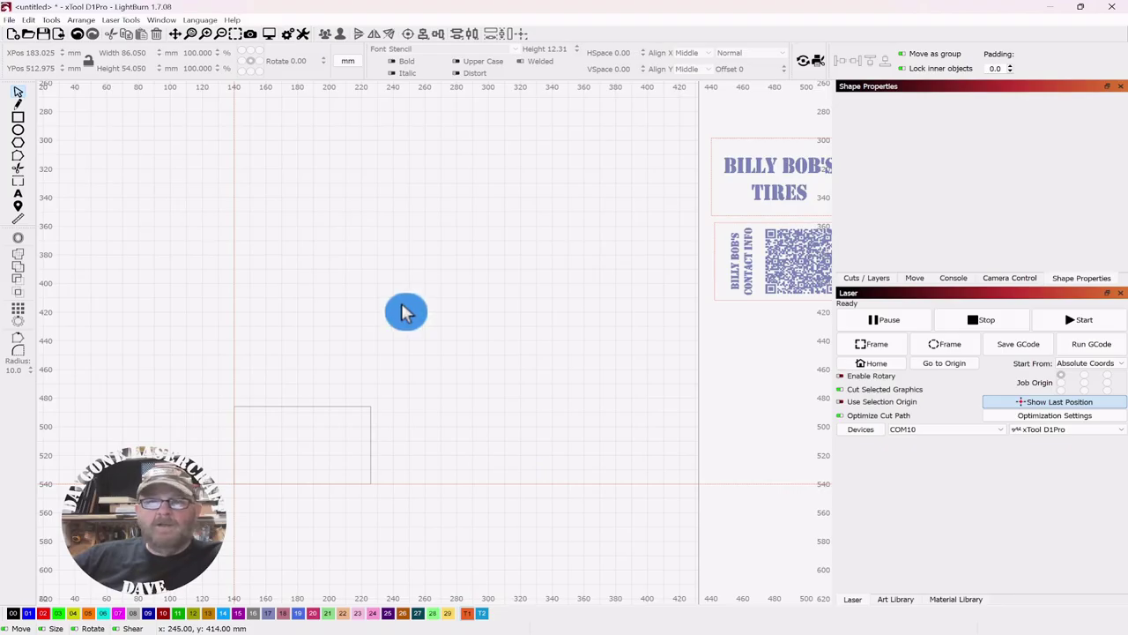